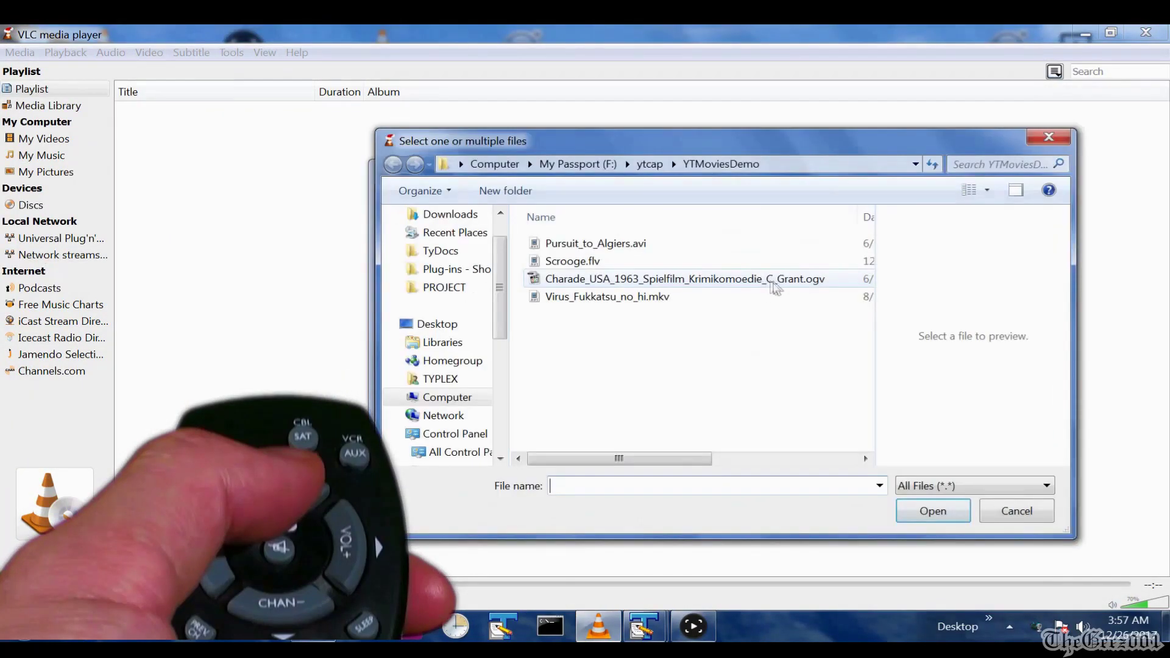
# Step: Open the Charade film file and start playing it
pyautogui.click(773, 284)
pyautogui.click(926, 512)
pyautogui.click(681, 453)
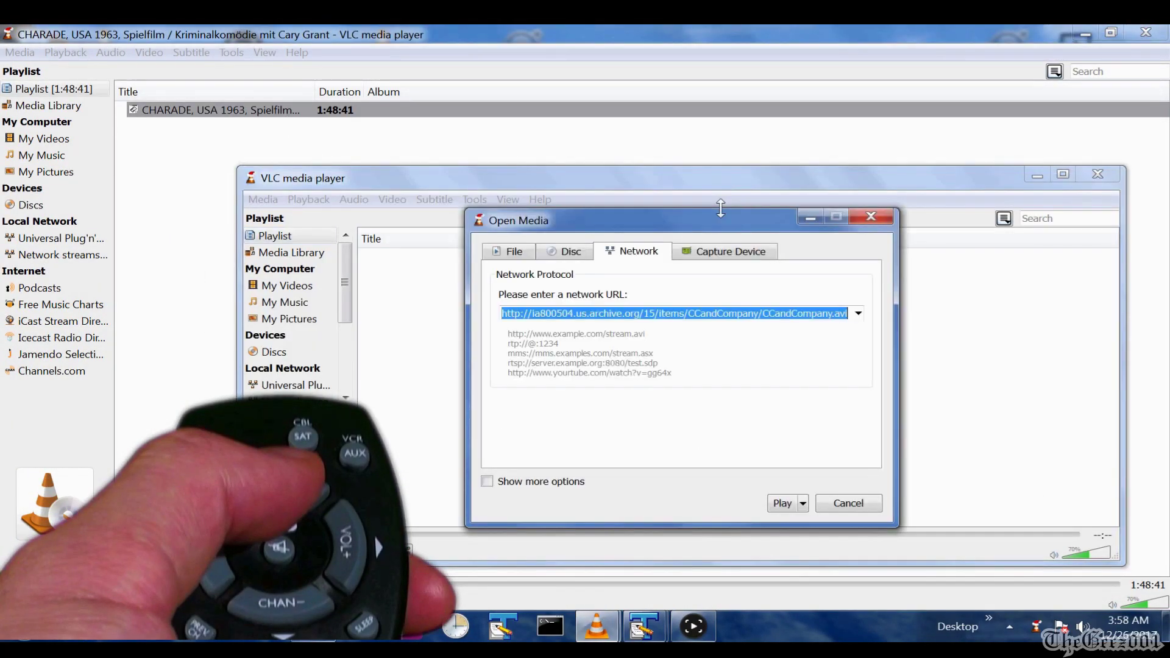
pyautogui.write('http://192.168.1.25:8080/TheGeez001')
pyautogui.click(783, 504)
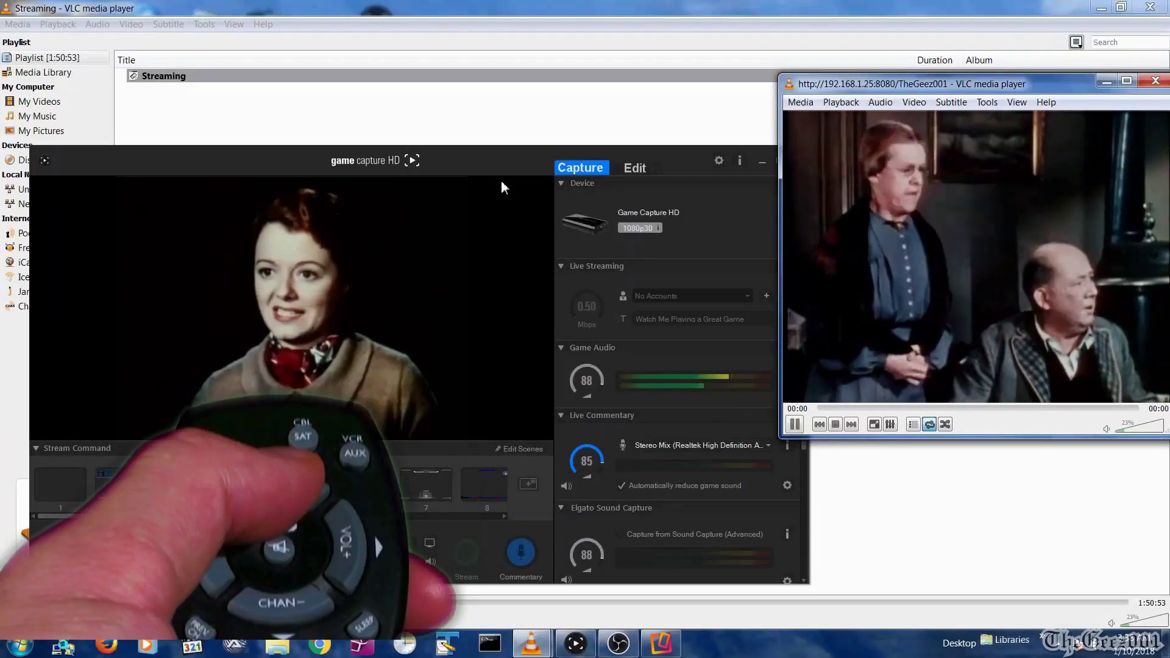
pyautogui.moveTo(379, 156); pyautogui.dragTo(545, 155)
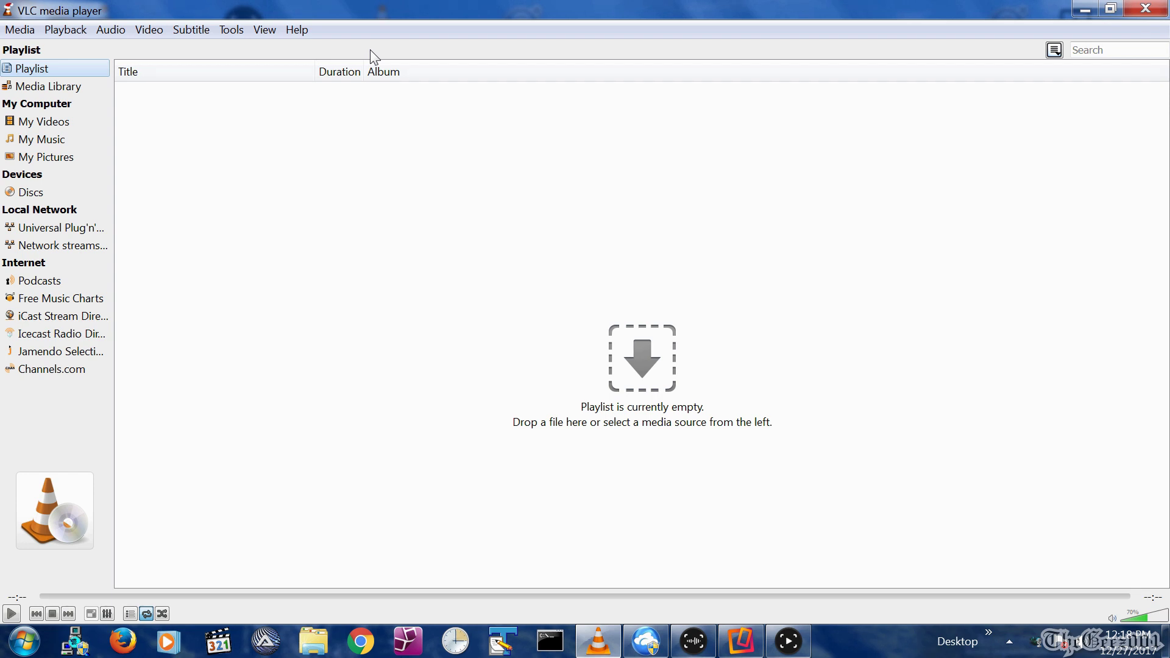
# Step: Pick Charade_USA_1963_Spielfilm_Krimikomoedie_C_Grant.ogv from YTMoviesDemo as the Media > Stream source
pyautogui.click(20, 30)
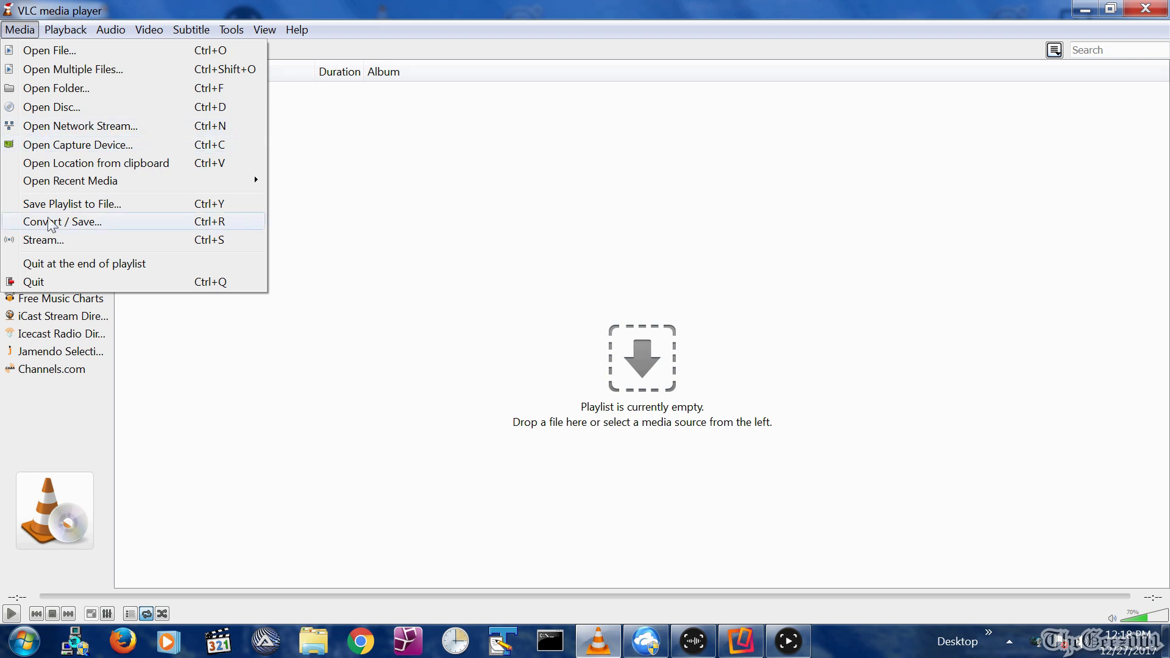
pyautogui.click(47, 240)
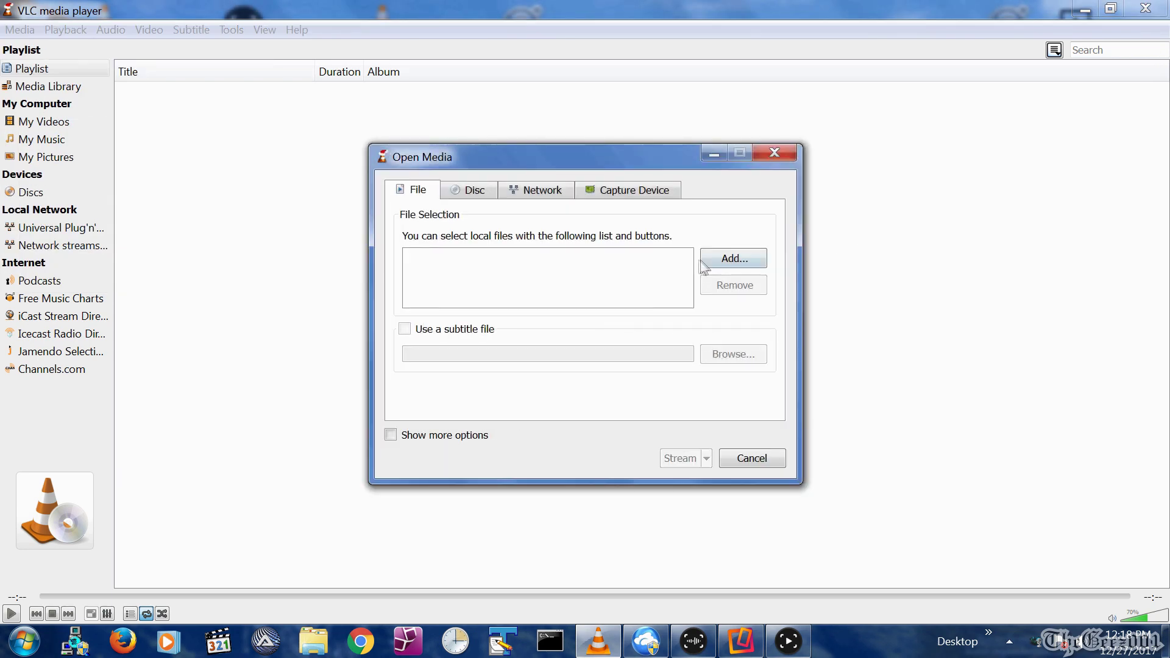
pyautogui.click(708, 261)
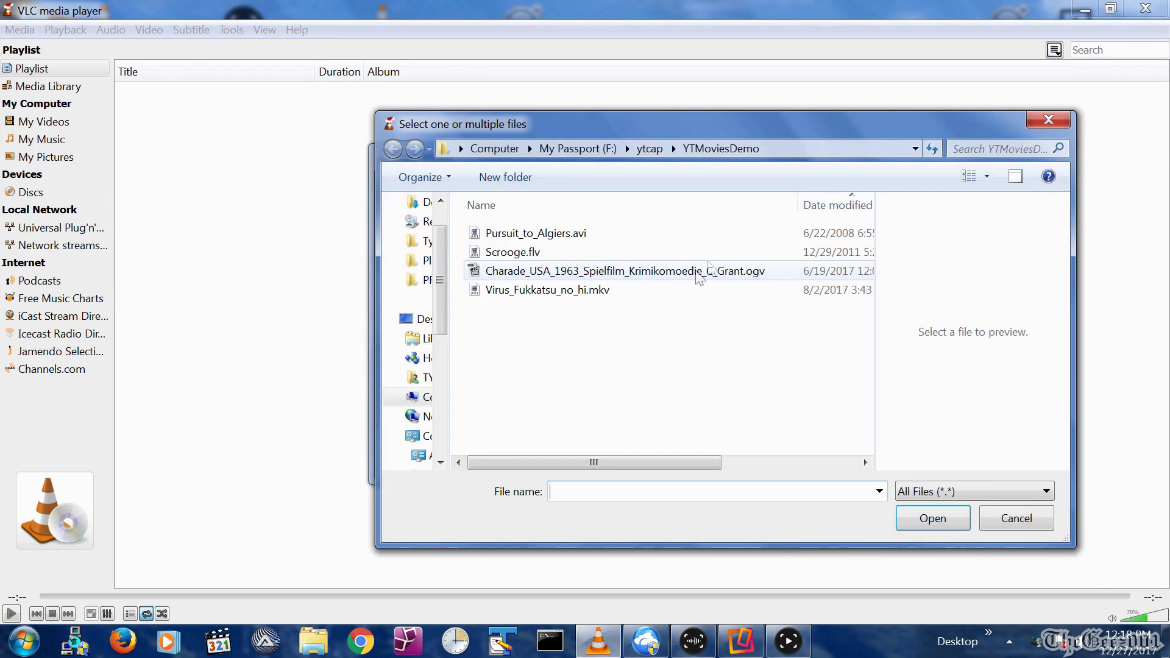
pyautogui.click(695, 279)
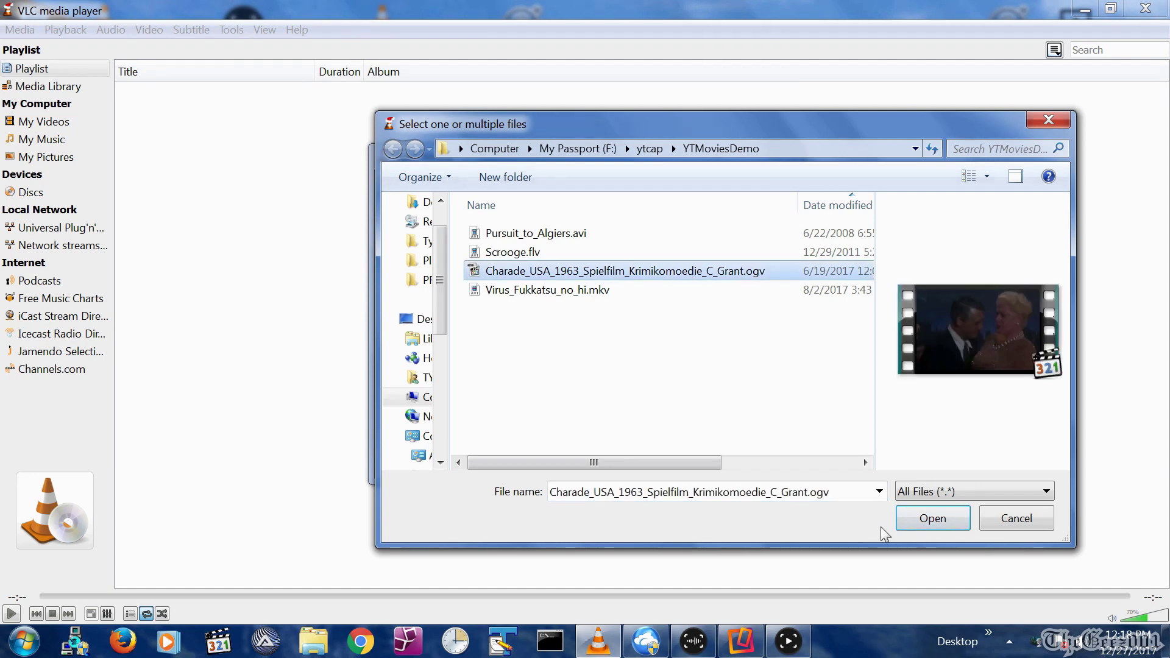
pyautogui.click(933, 518)
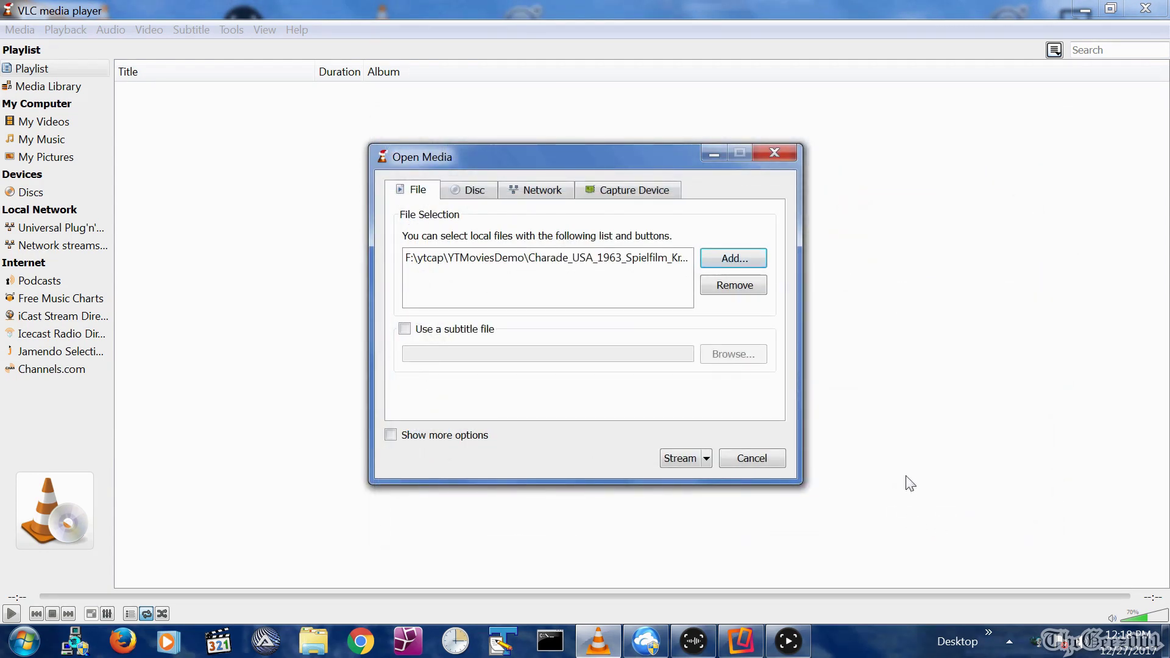
pyautogui.click(677, 459)
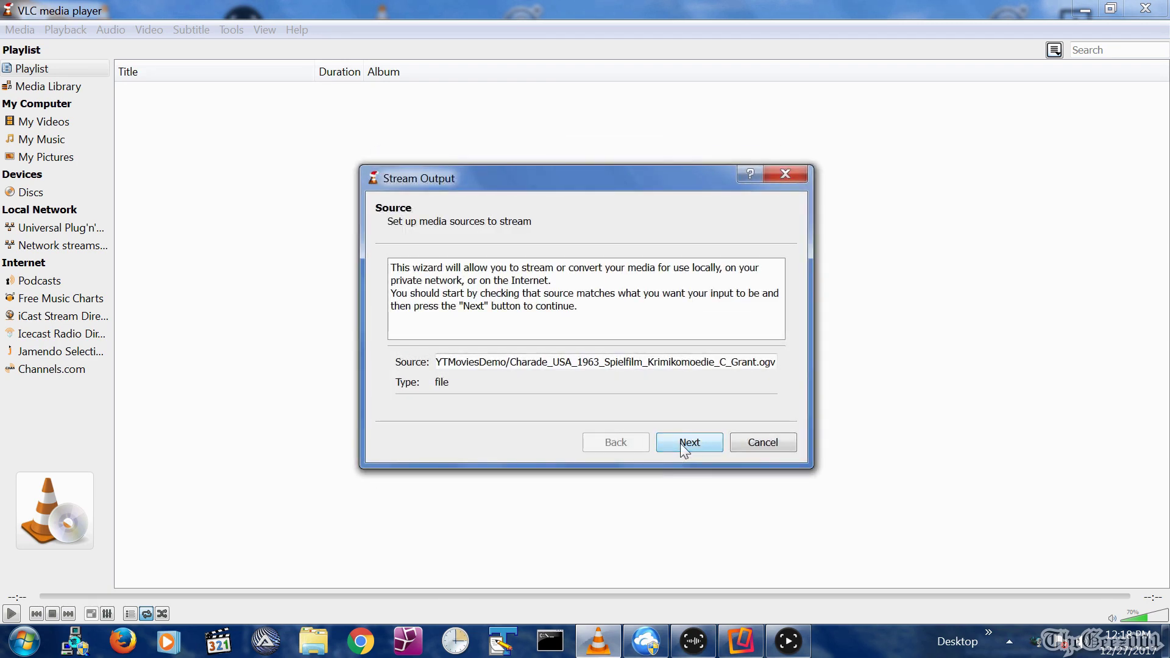
# Step: Add an HTTP destination on port 8080 with path /TheGeez001 and continue to transcoding
pyautogui.click(680, 442)
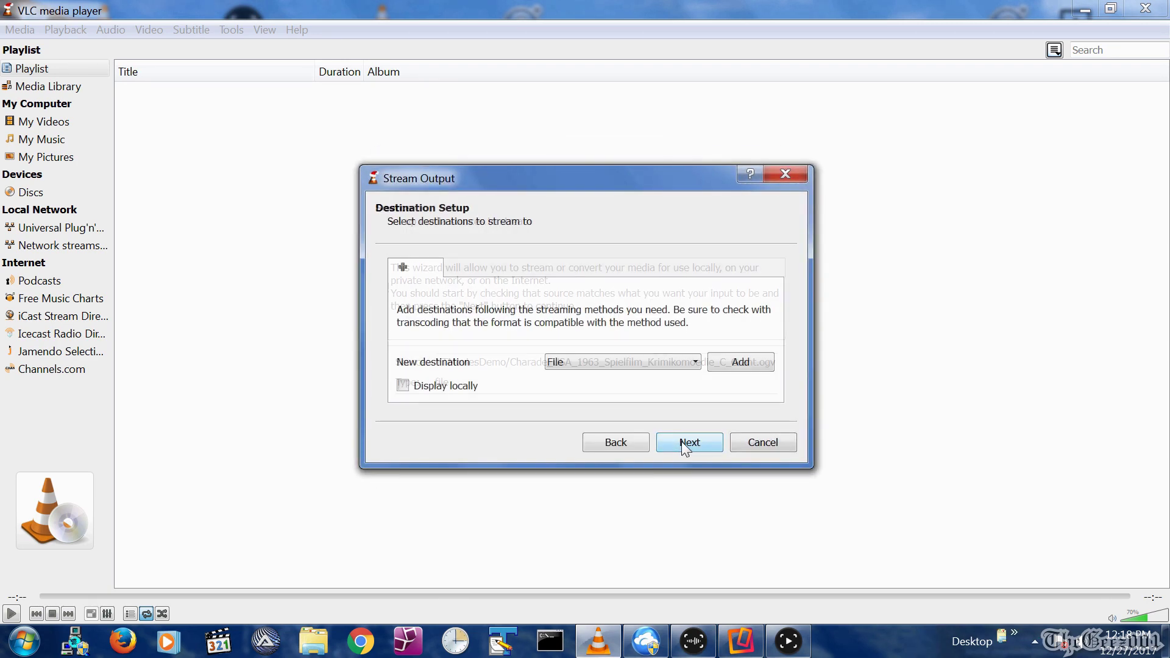
pyautogui.click(641, 361)
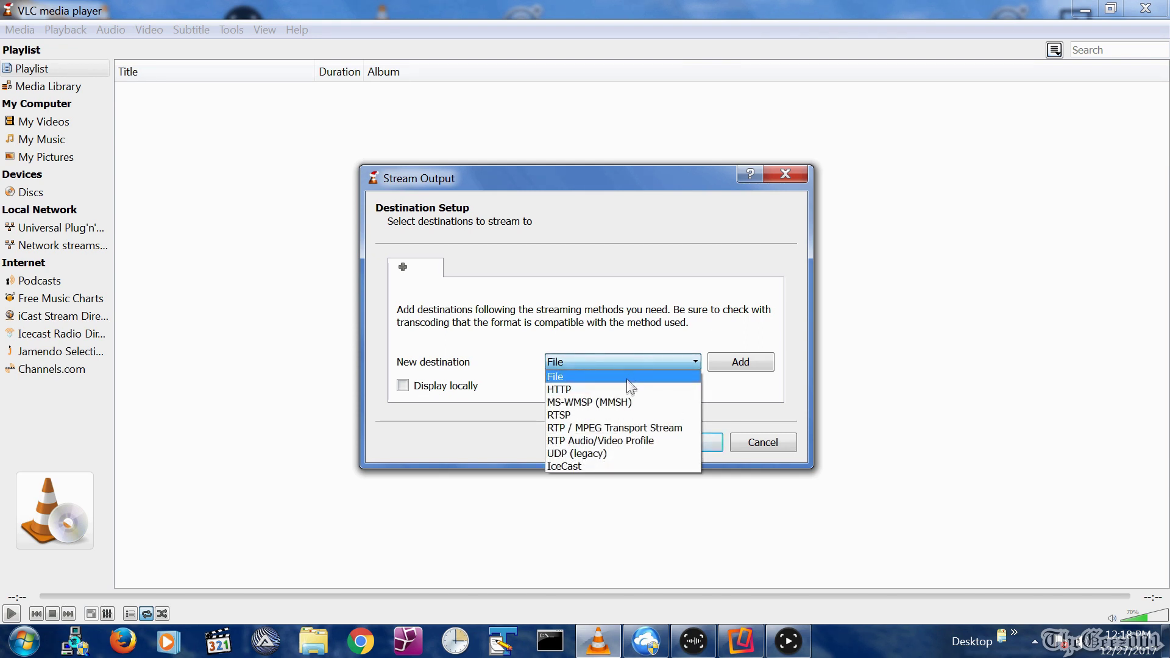
pyautogui.click(623, 389)
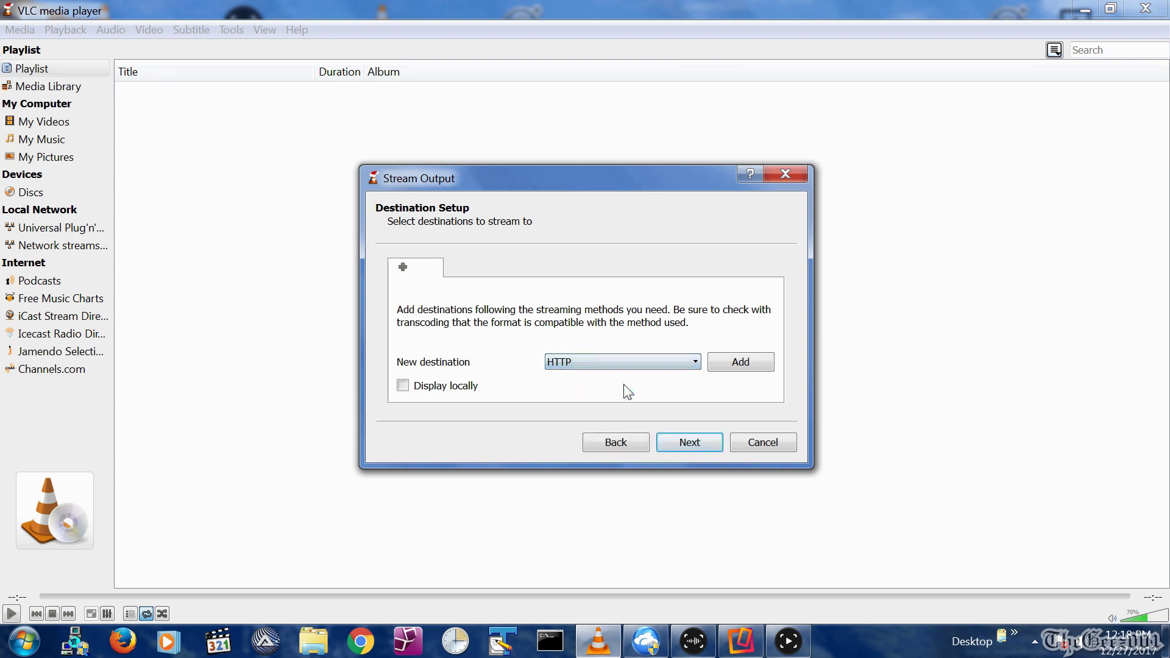
pyautogui.click(753, 366)
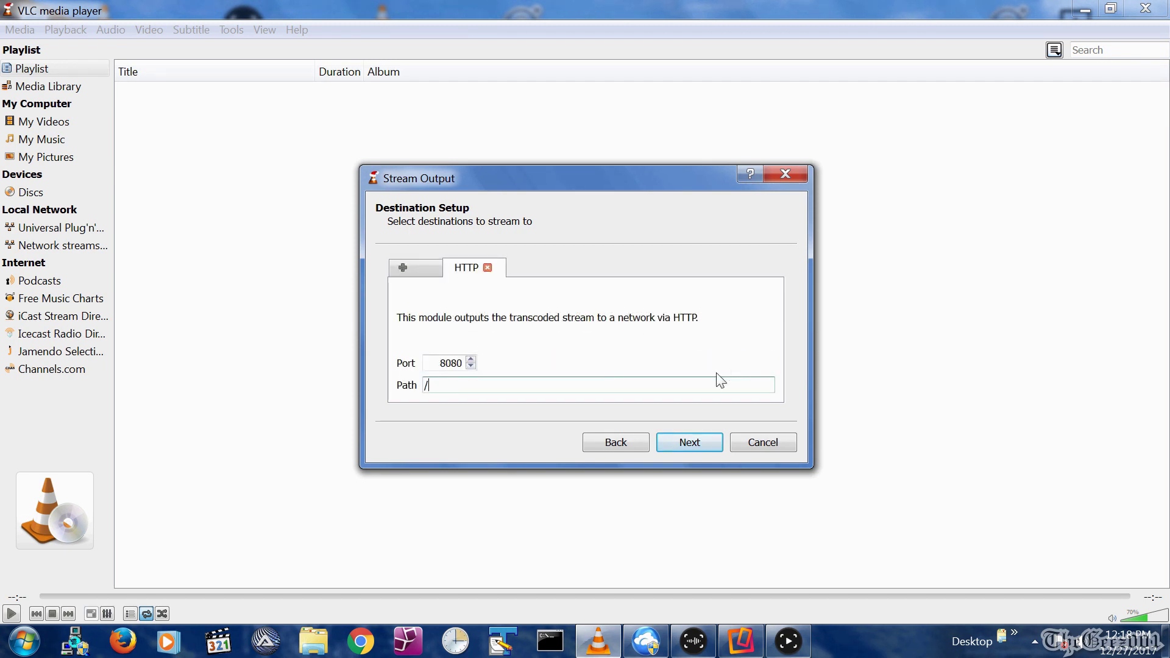
pyautogui.write('Th')
pyautogui.write('eGeez001')
pyautogui.click(689, 442)
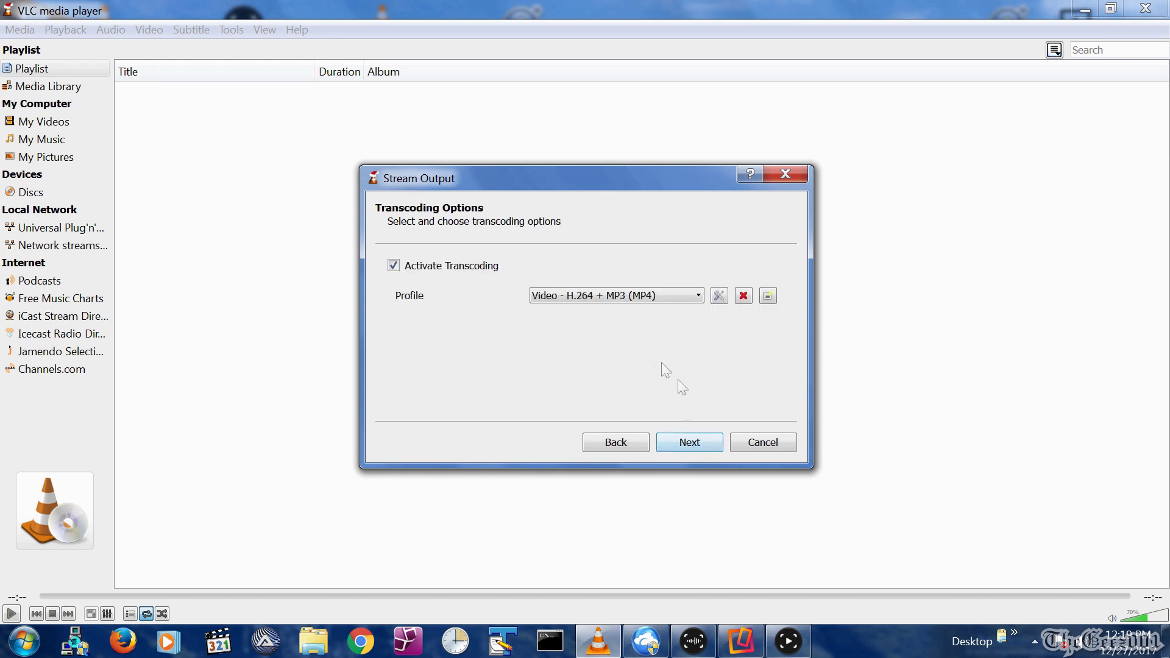
# Step: Use the Video - H.264 + MP3 (TS) profile, include all elementary streams, and start streaming
pyautogui.click(647, 296)
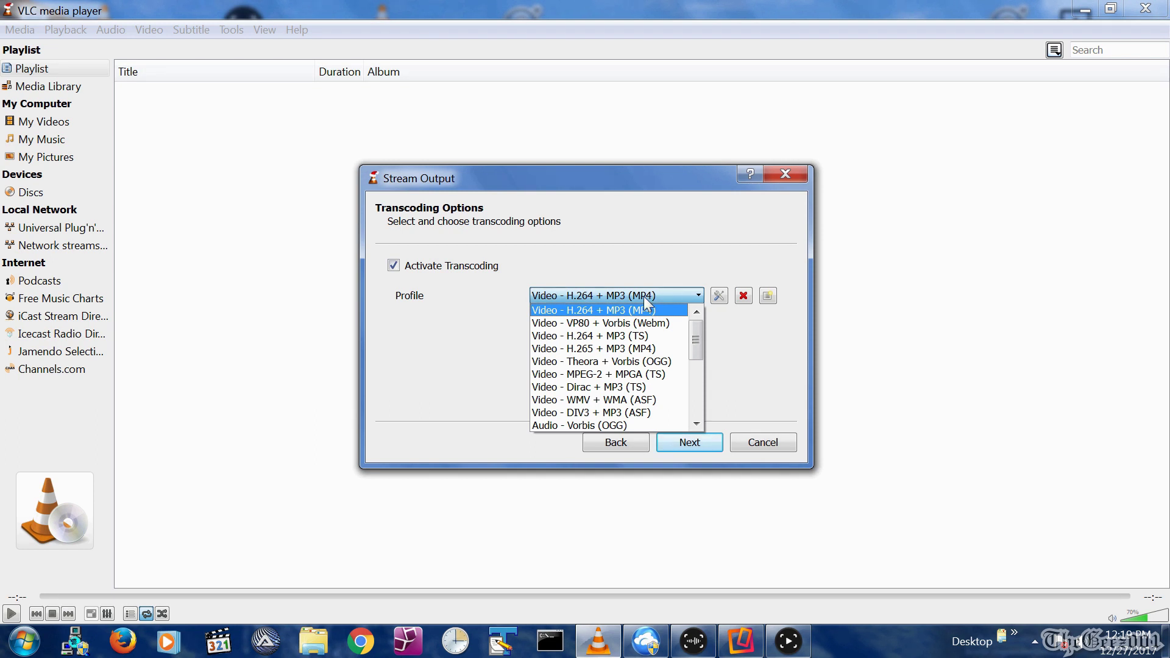
pyautogui.click(658, 333)
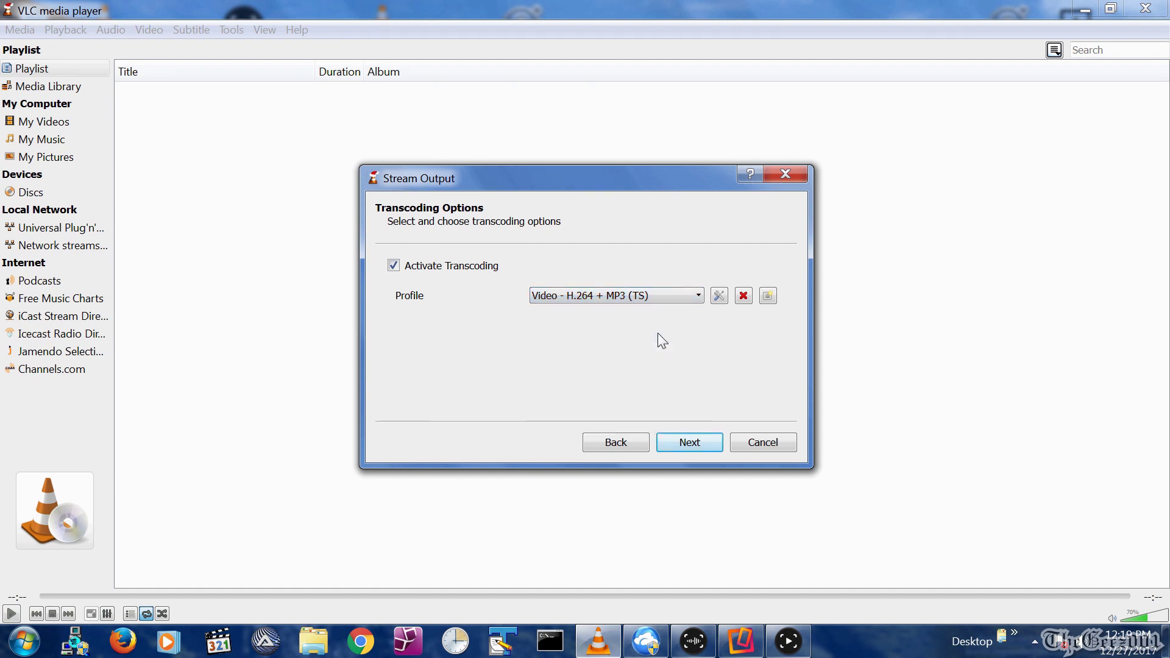
pyautogui.click(689, 443)
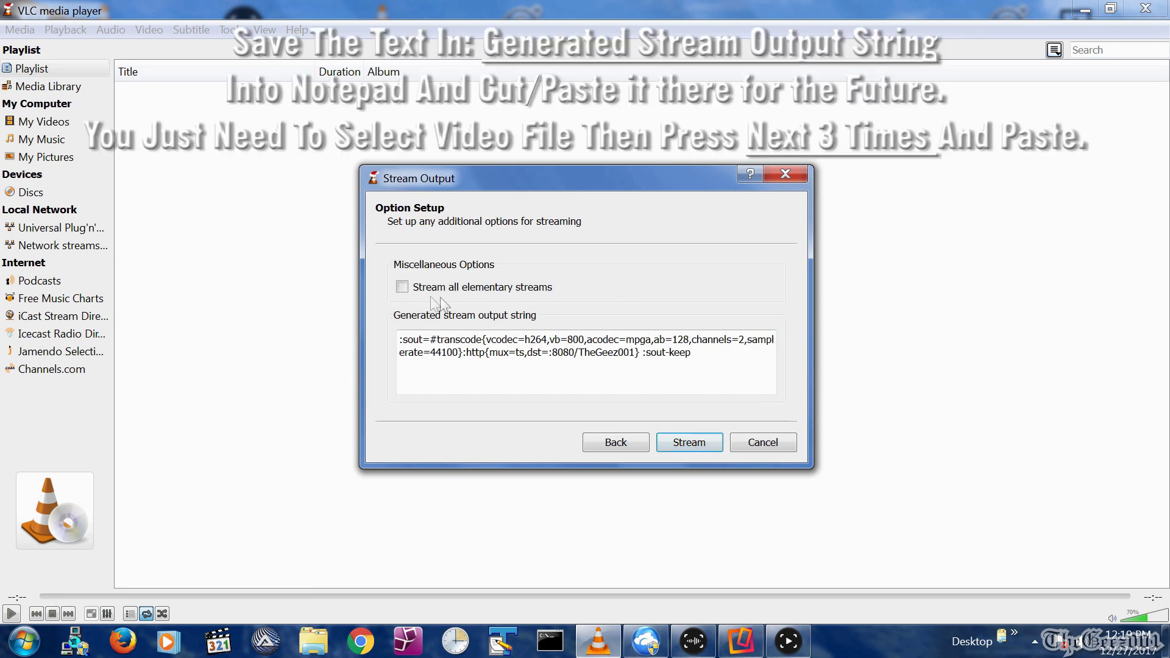
pyautogui.click(402, 289)
pyautogui.click(682, 444)
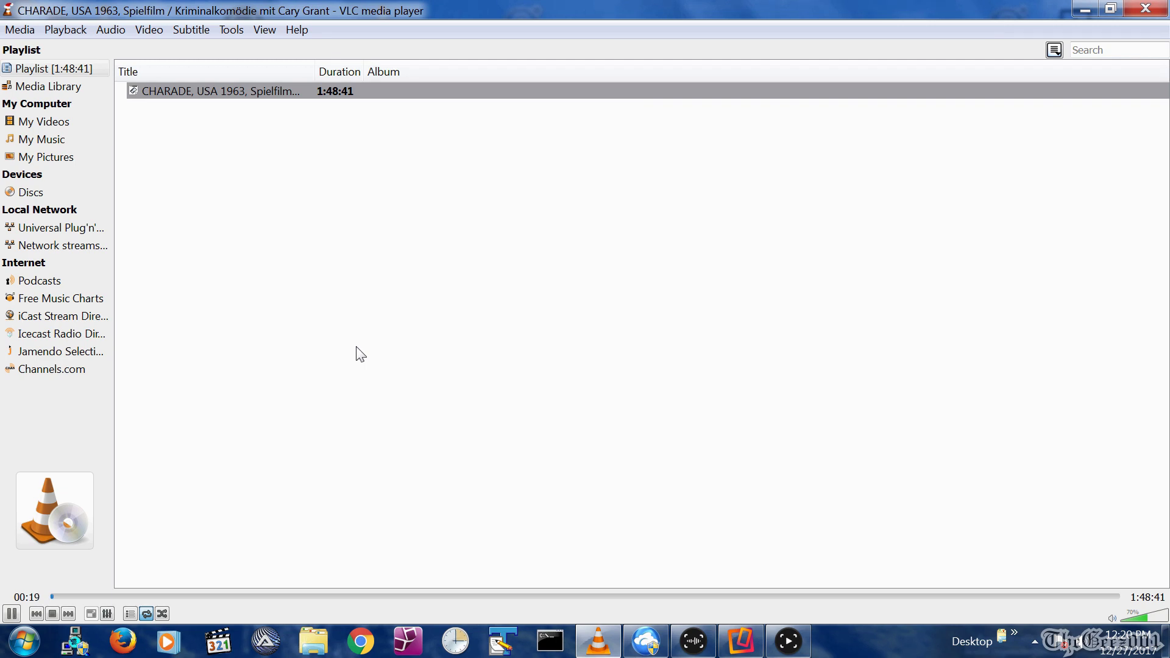
# Step: Launch a second VLC media player instance from the taskbar icon's jump list
pyautogui.rightClick(598, 641)
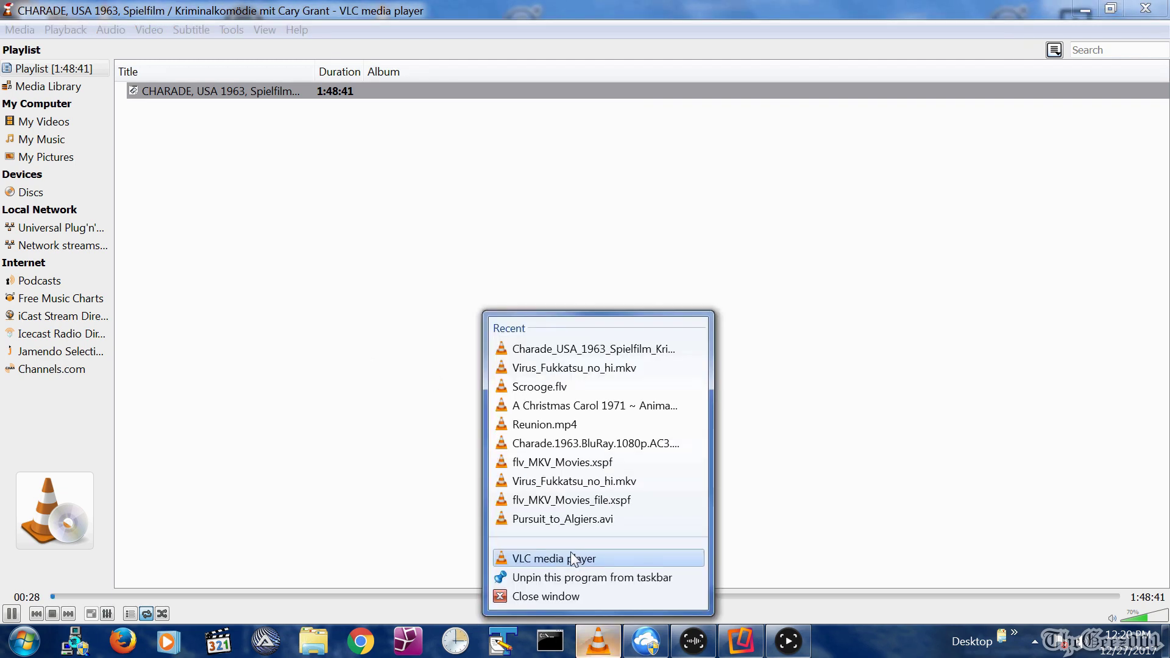
pyautogui.click(573, 559)
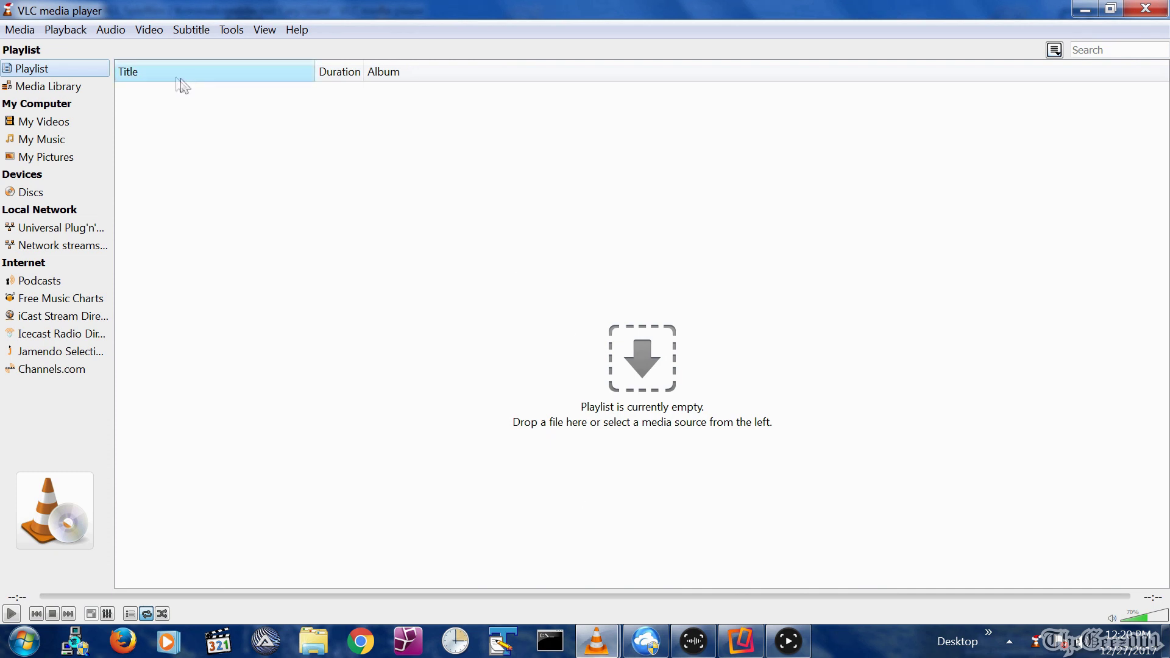
# Step: Run ipconfig in Command Prompt and read the computer's IPv4 address
pyautogui.click(15, 34)
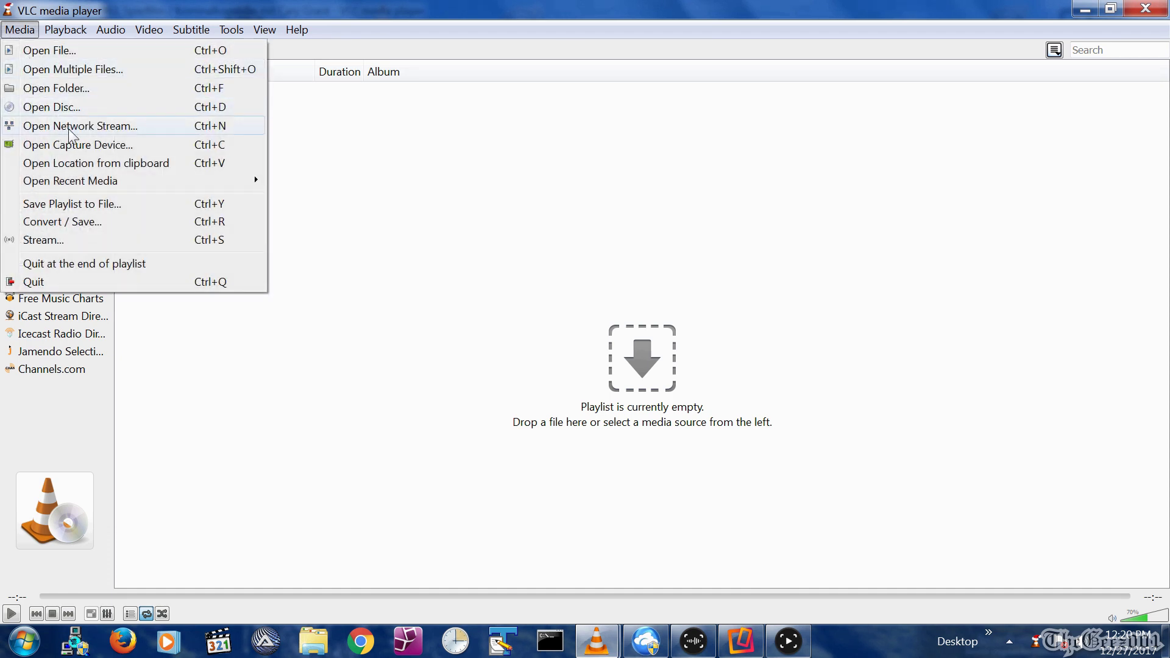
pyautogui.click(550, 641)
pyautogui.write('ipconf')
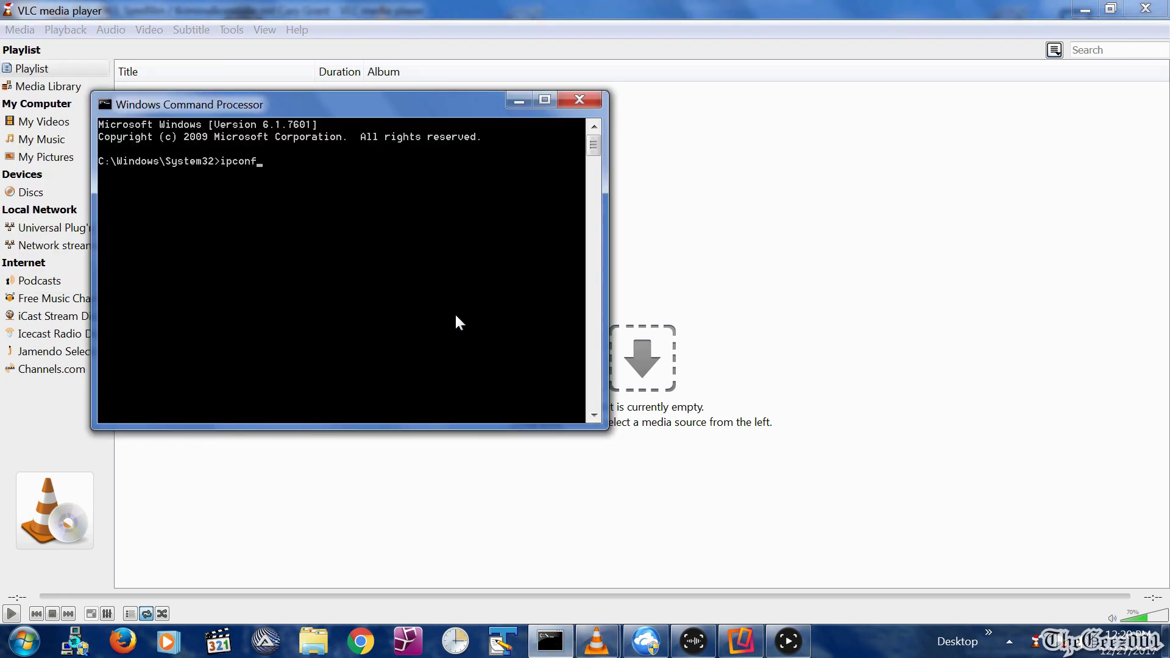
pyautogui.write('ig')
pyautogui.press('Return')
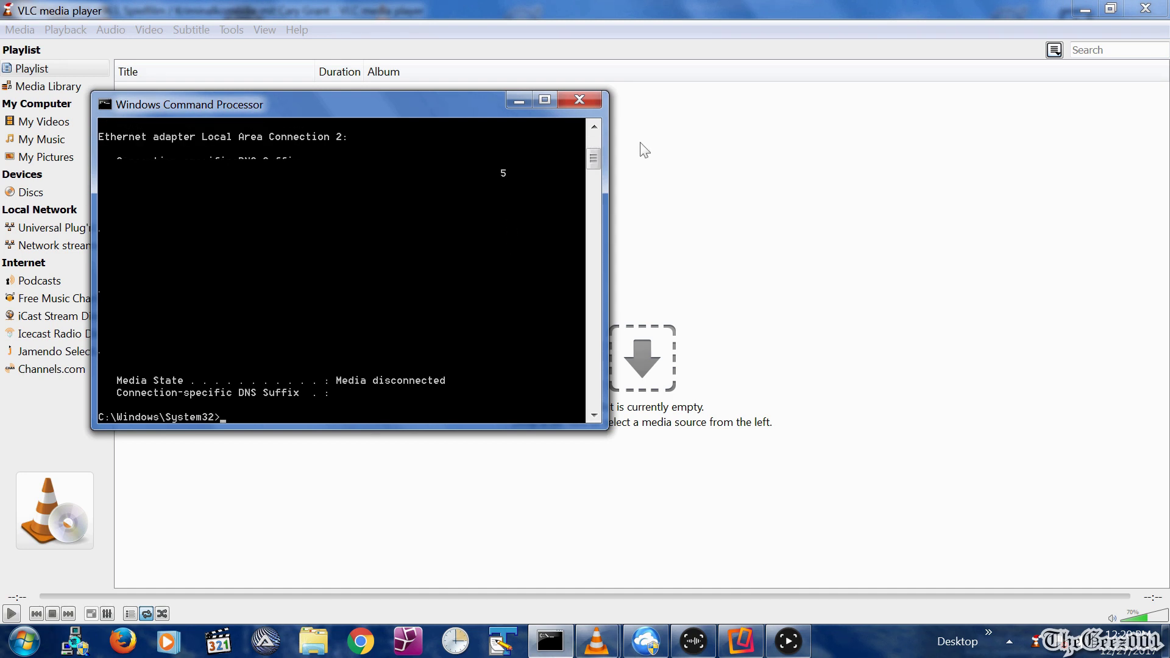
pyautogui.click(595, 142)
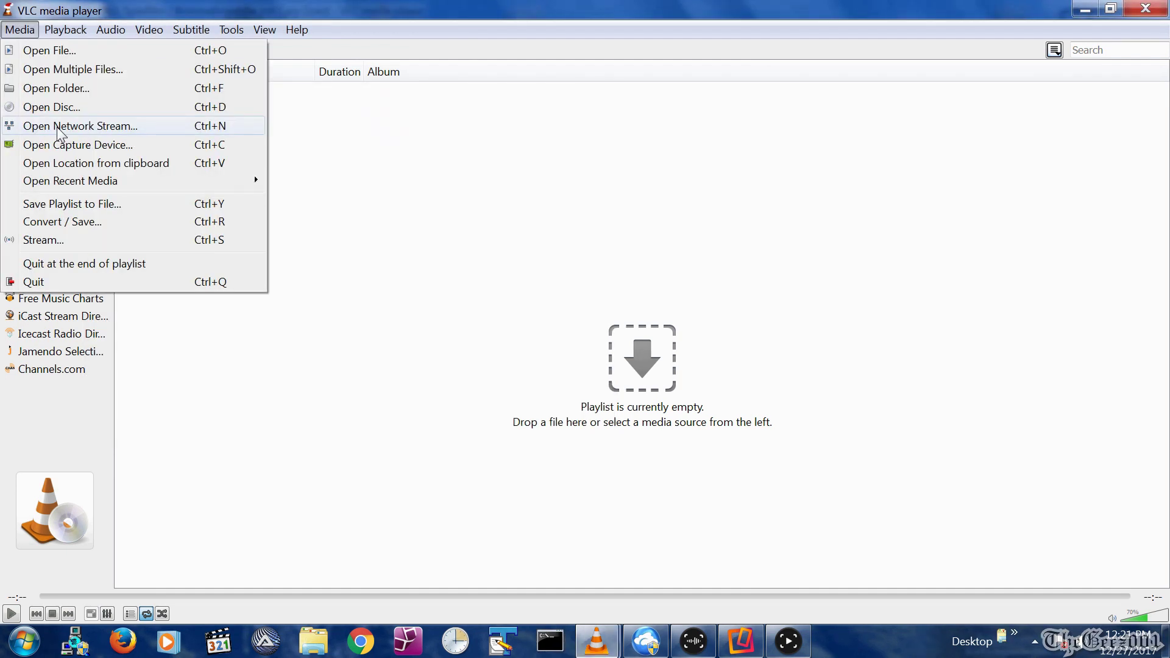
pyautogui.click(57, 128)
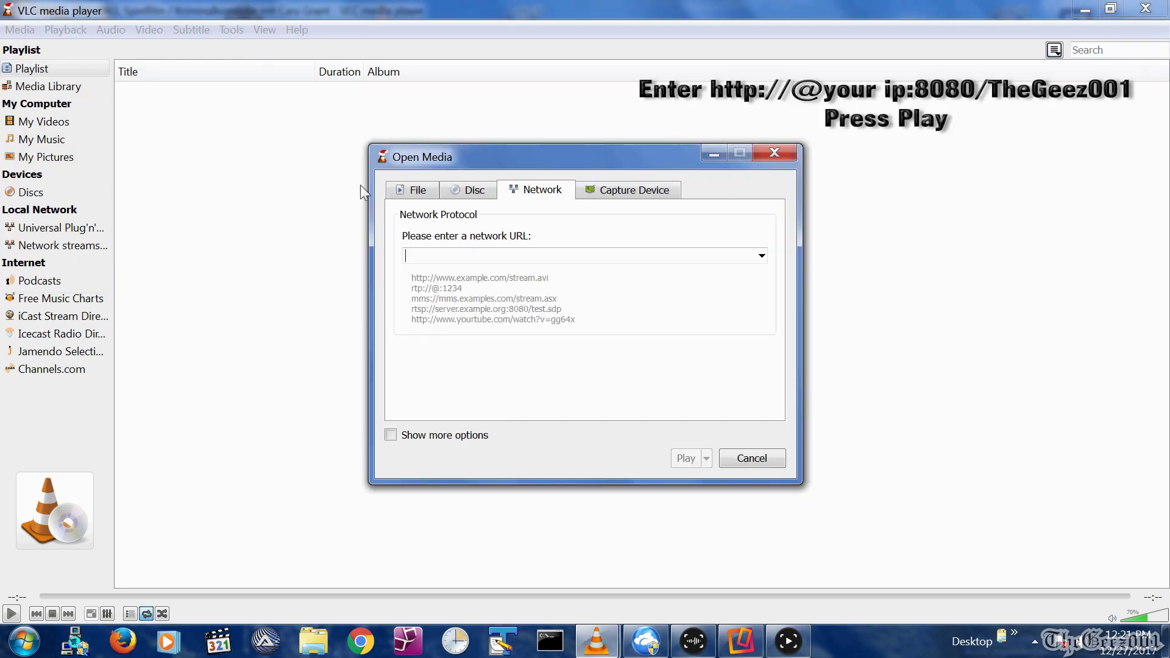
pyautogui.click(442, 258)
pyautogui.write('h')
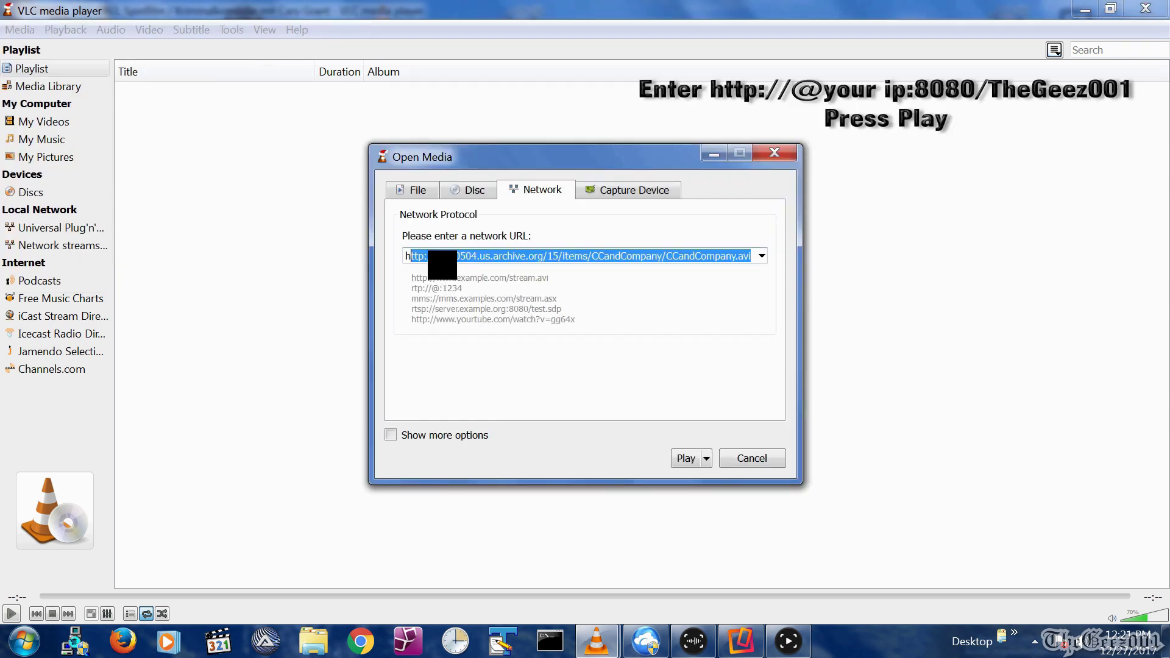
pyautogui.write('ttp')
pyautogui.press('Delete')
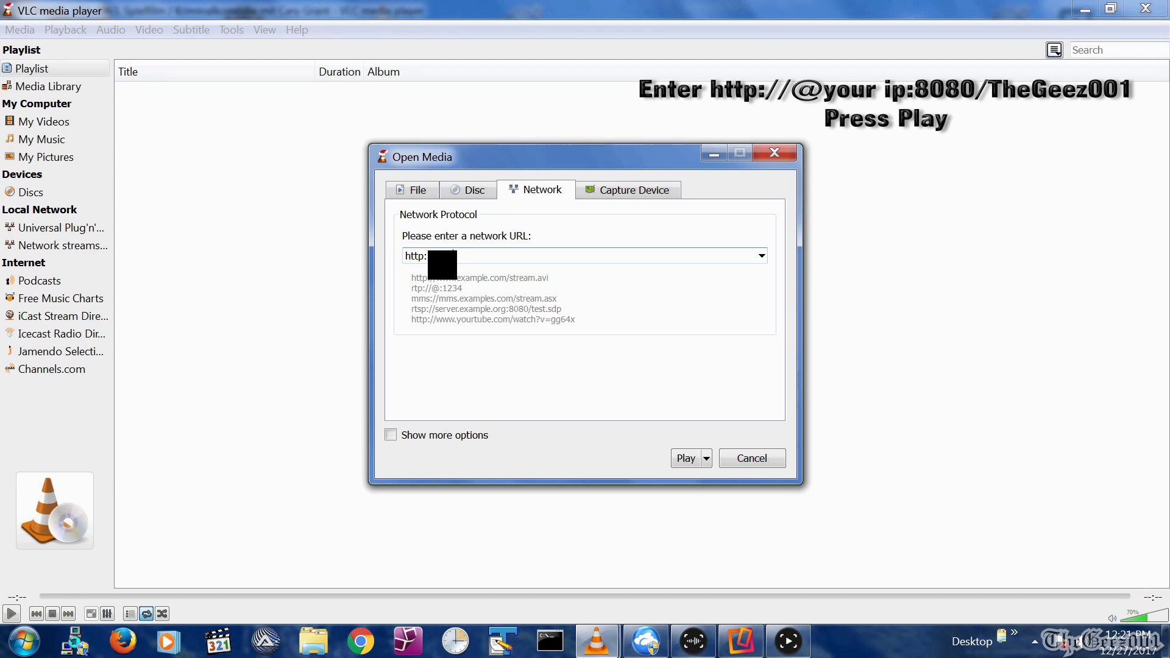
pyautogui.write('68')
pyautogui.write('10')
pyautogui.write('1.25:8')
pyautogui.write('080/TheGeez')
pyautogui.write('001')
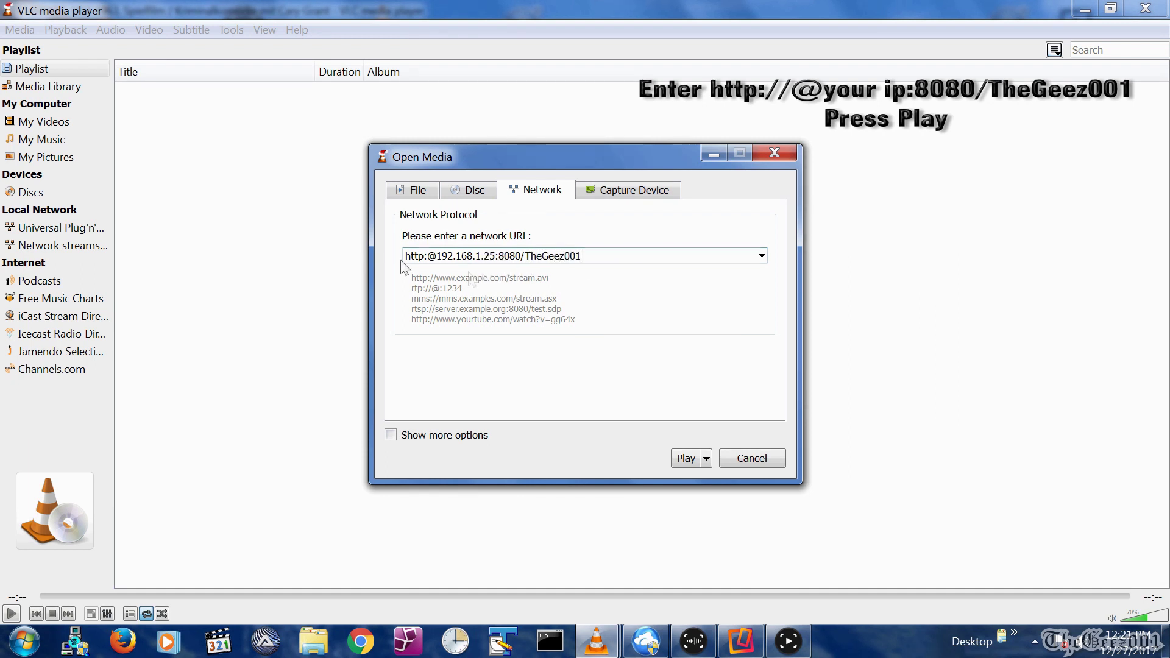
pyautogui.write('/')
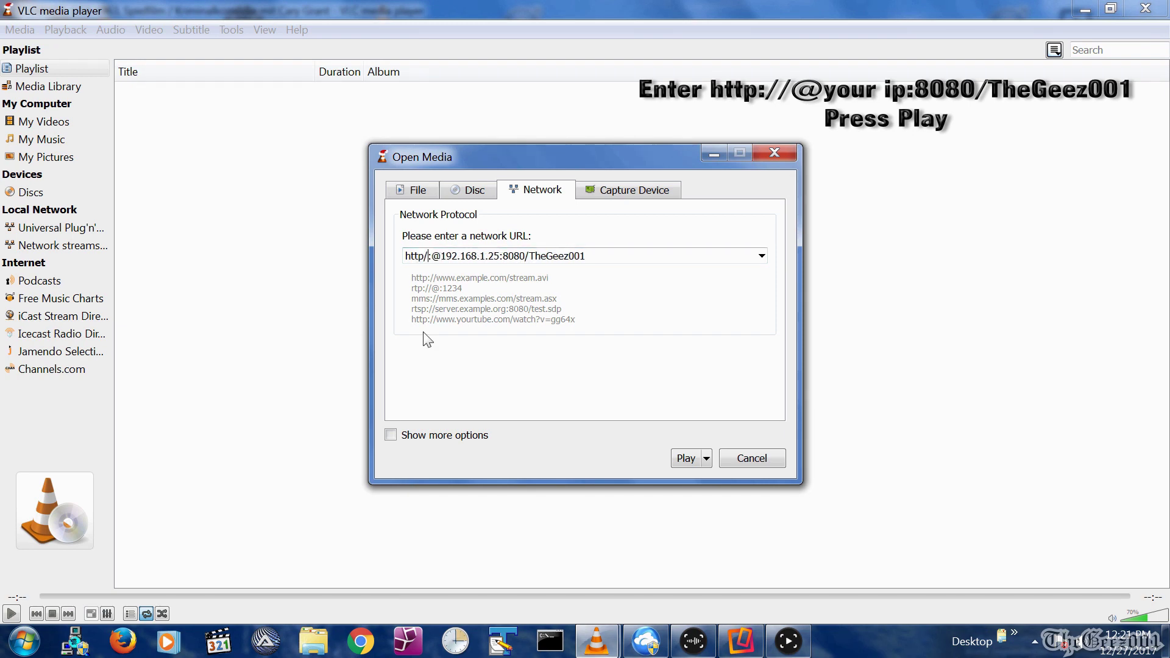
pyautogui.write('/')
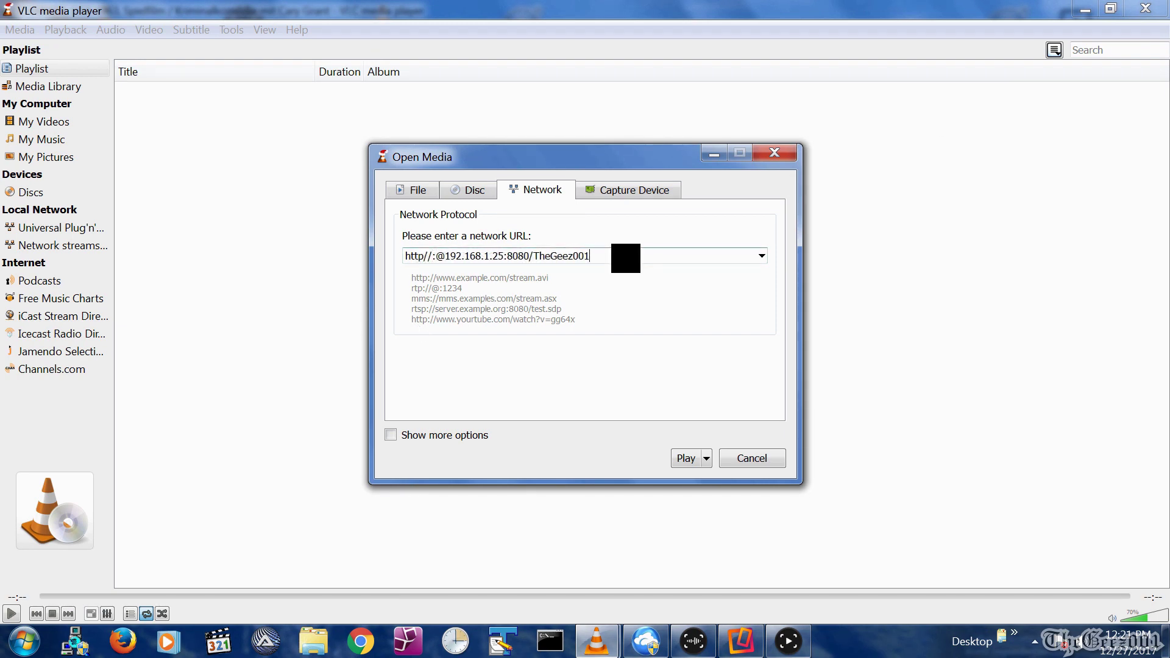
pyautogui.press('Return')
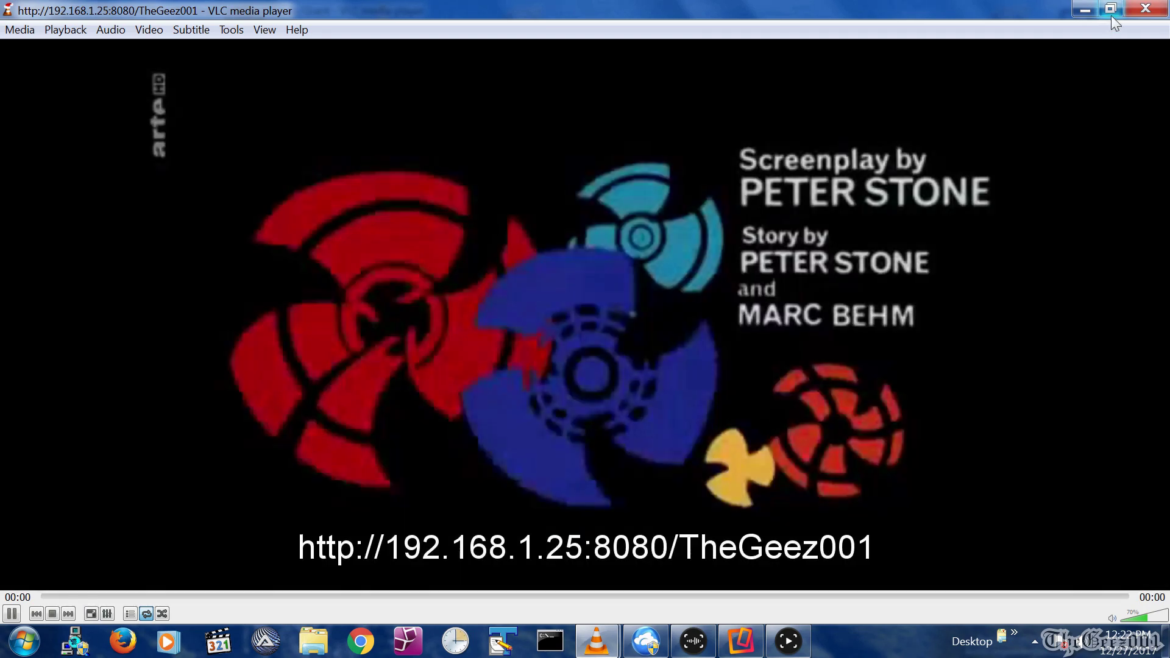
# Step: Restore down the received-stream window and nudge the iPhone mirror window right
pyautogui.click(1110, 16)
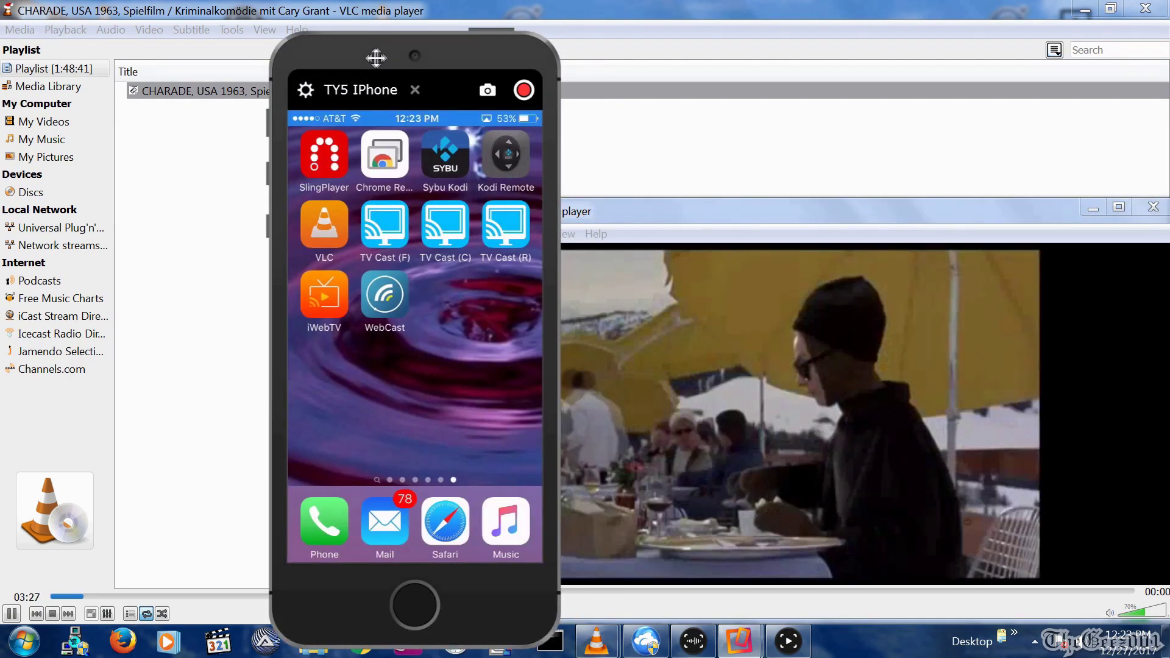
pyautogui.moveTo(376, 58); pyautogui.dragTo(427, 53)
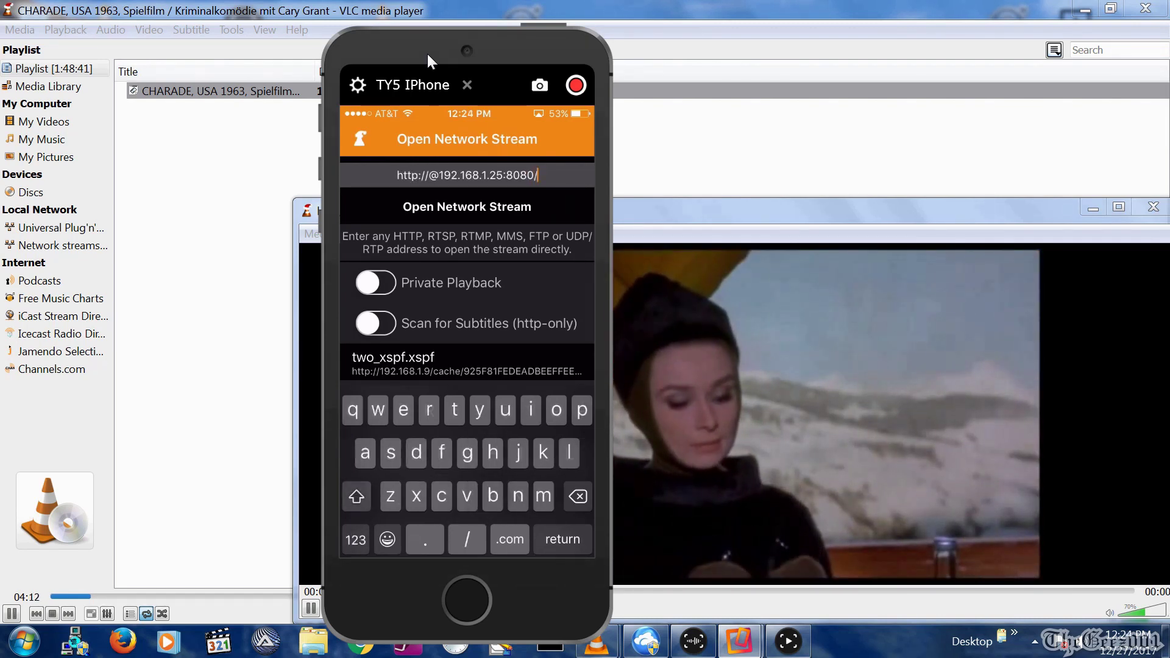
pyautogui.write('Th')
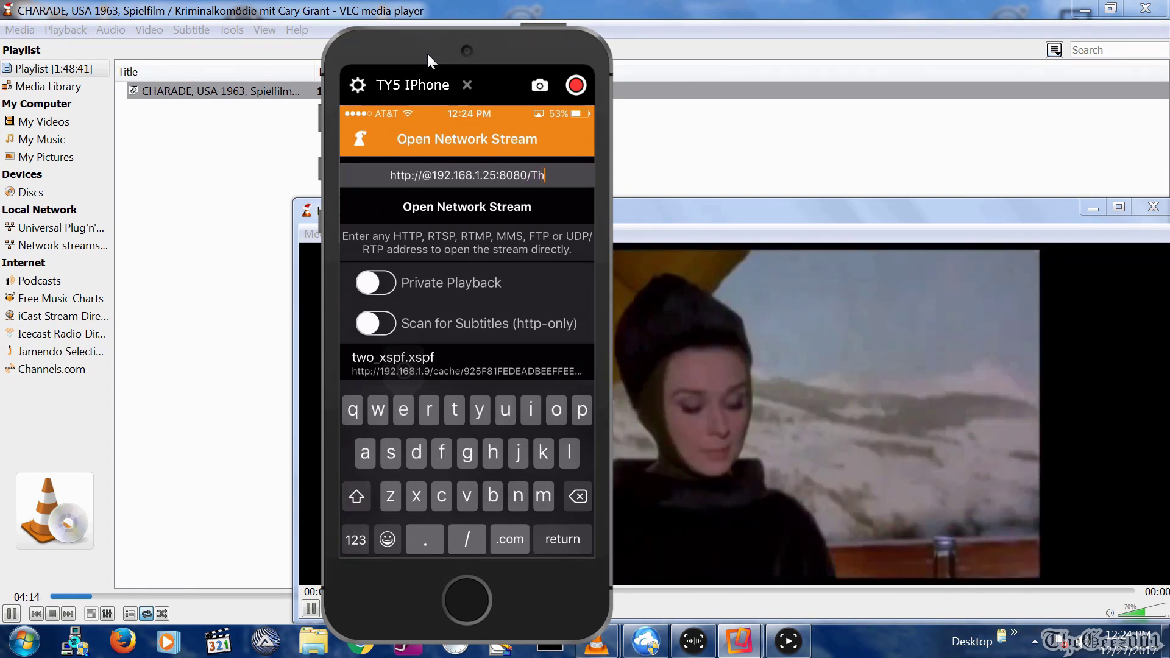
pyautogui.write('eG')
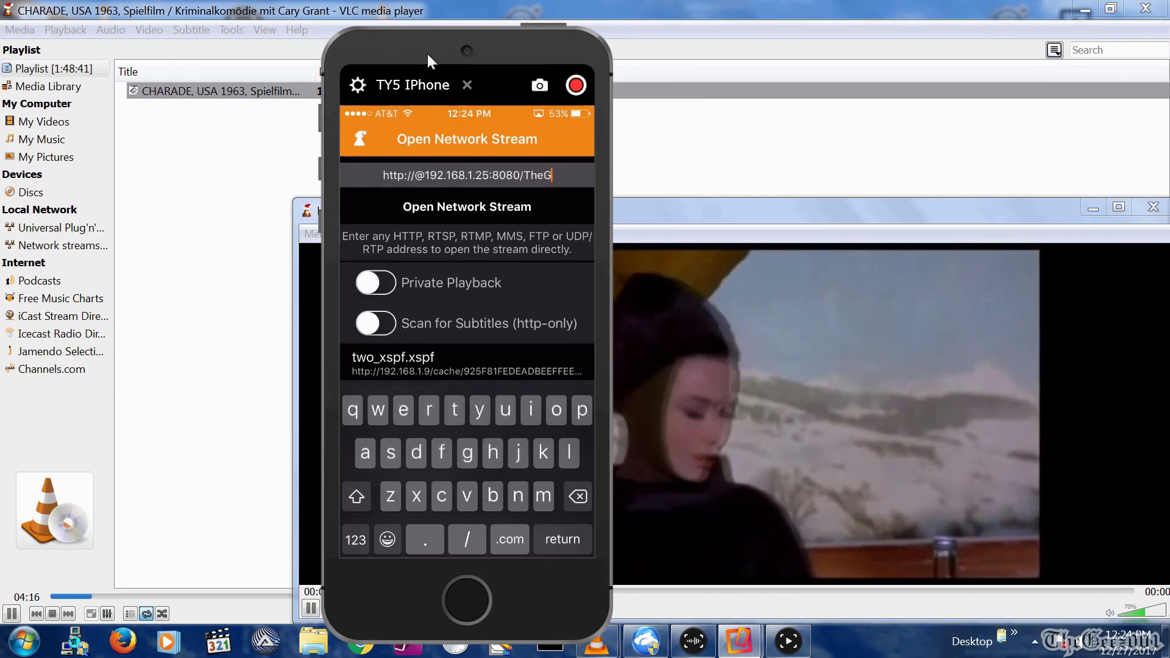
pyautogui.write('eez')
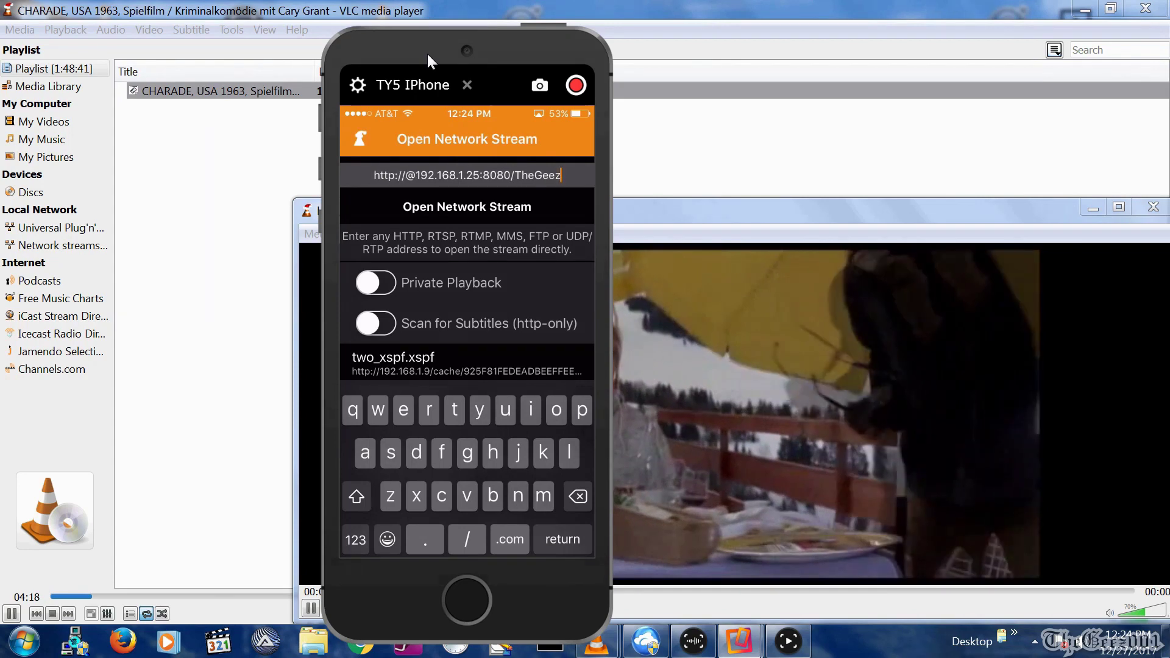
pyautogui.write('00')
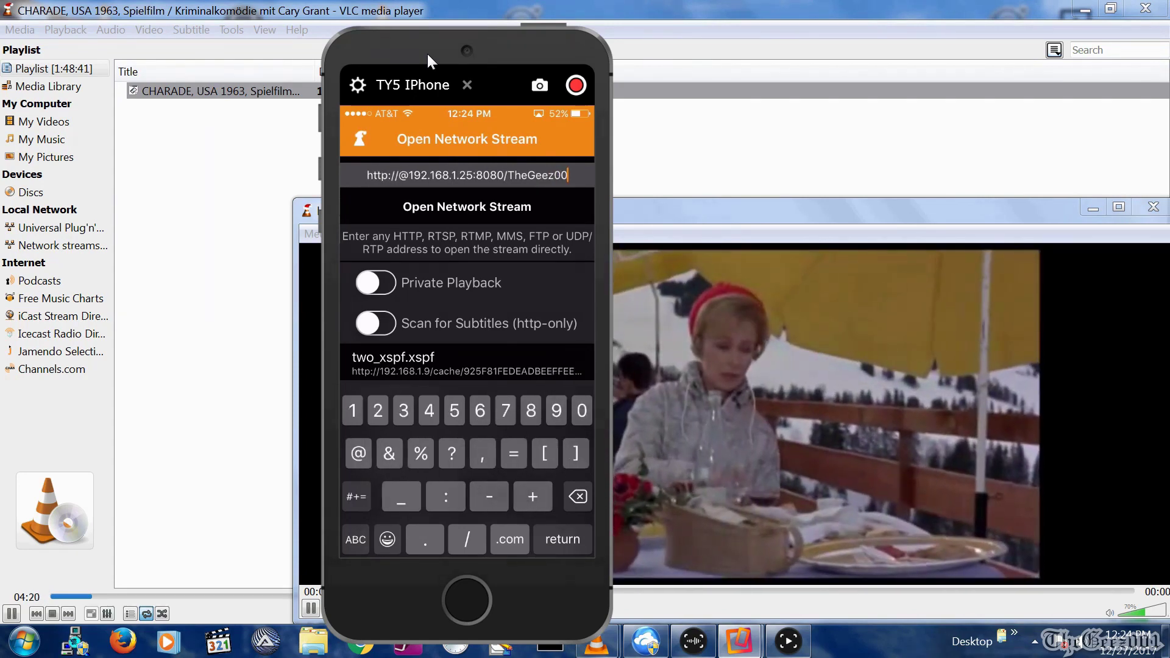
pyautogui.write('2')
pyautogui.press('BackSpace')
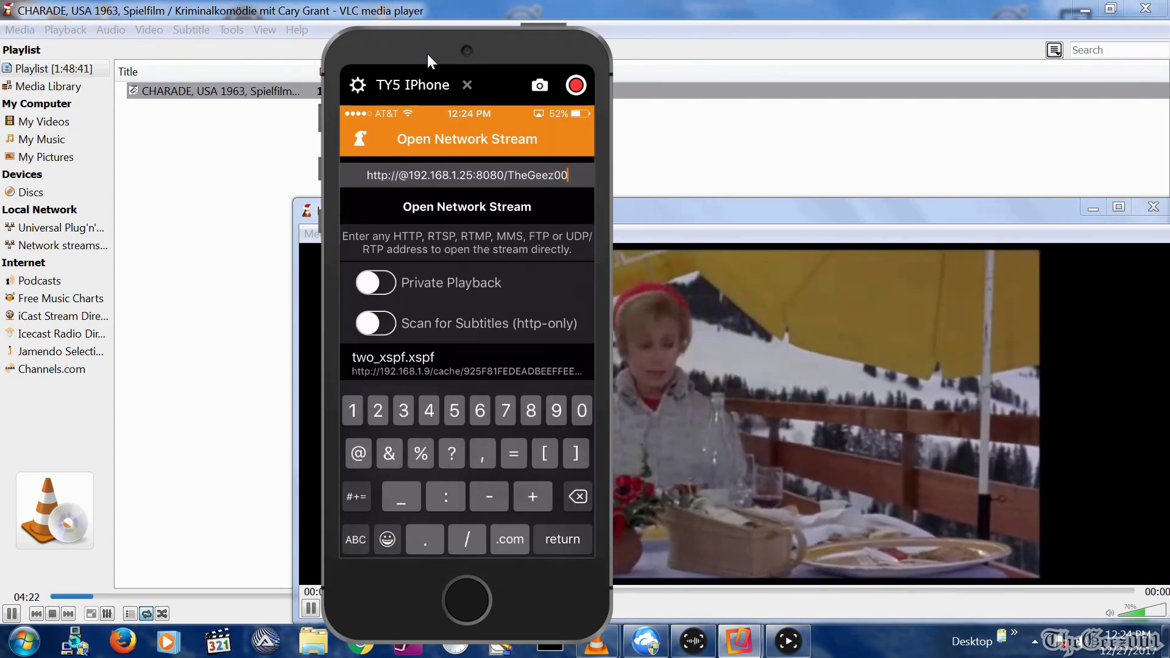
pyautogui.write('1')
pyautogui.press('Return')
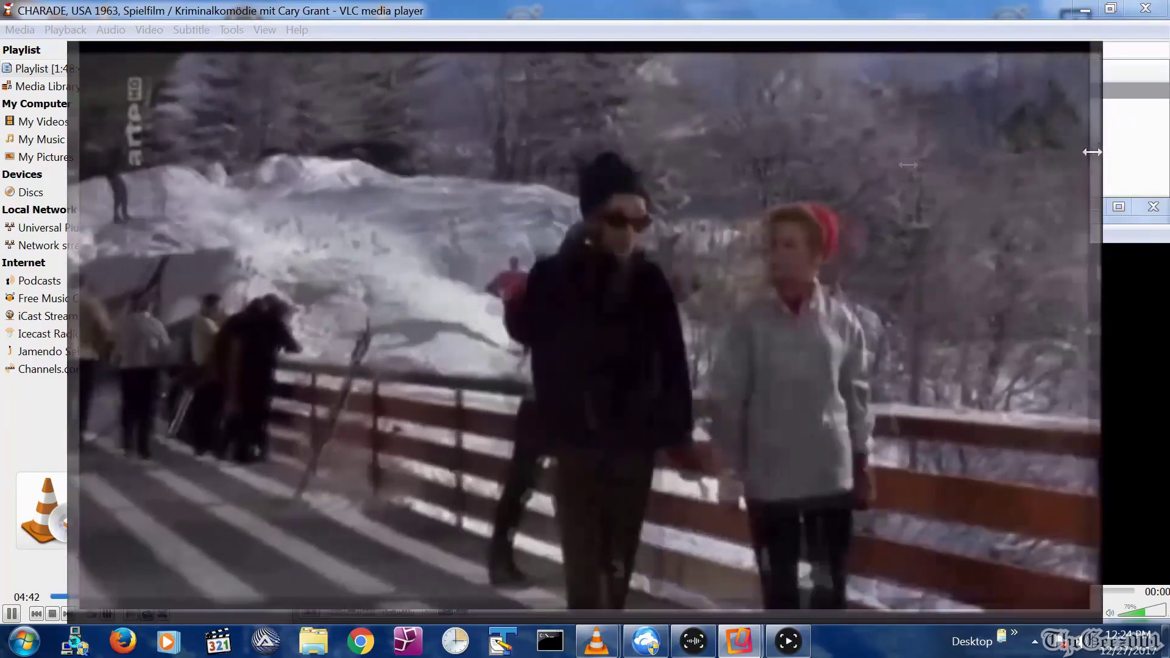
# Step: Drag the second VLC window aside, then close it to stop showing the received stream
pyautogui.moveTo(1092, 152); pyautogui.dragTo(750, 151)
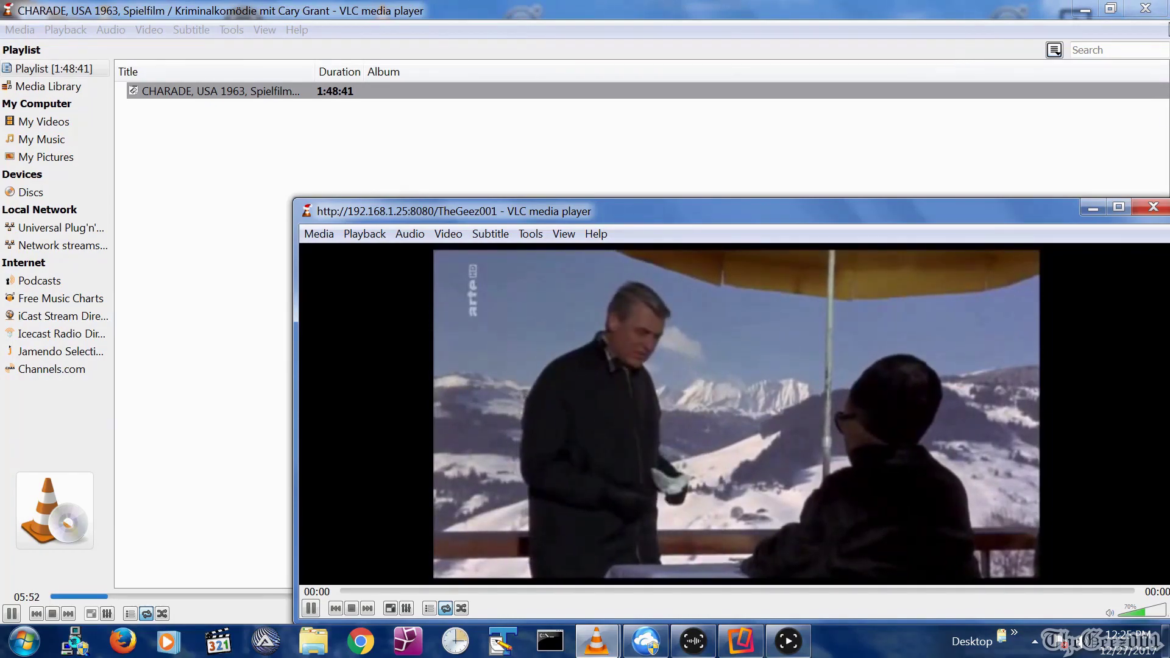
pyautogui.click(1153, 206)
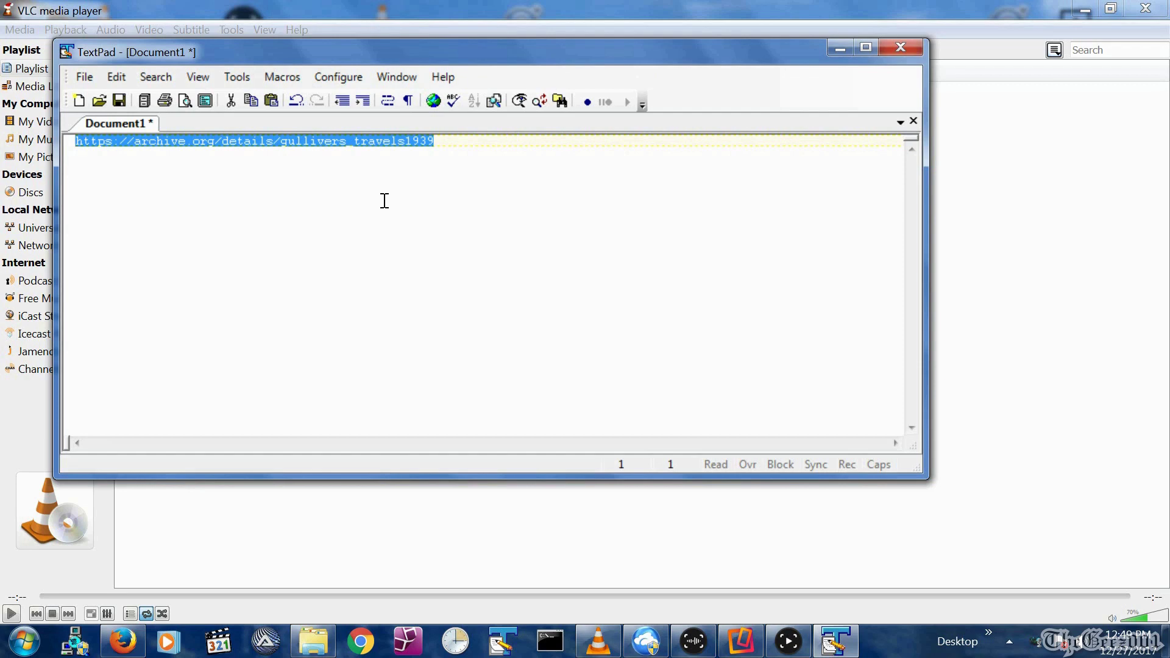
# Step: Open the 512KB MPEG4 link from Download Options in a new tab, then return to VLC
pyautogui.press('End')
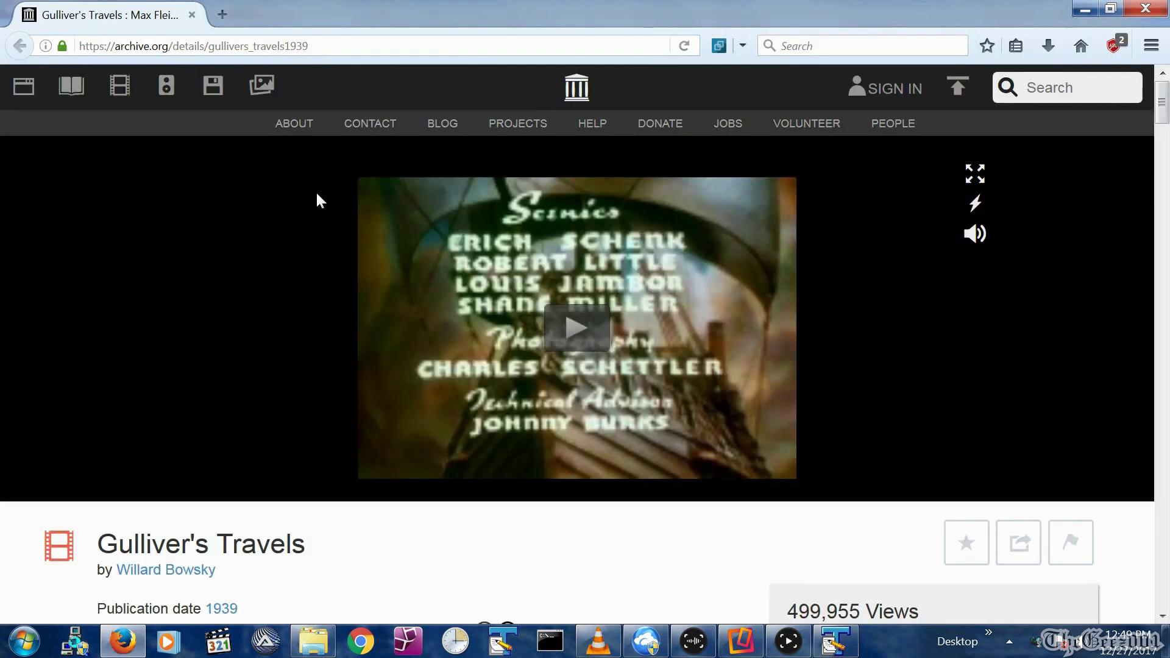
pyautogui.scroll(-10, 317, 200)
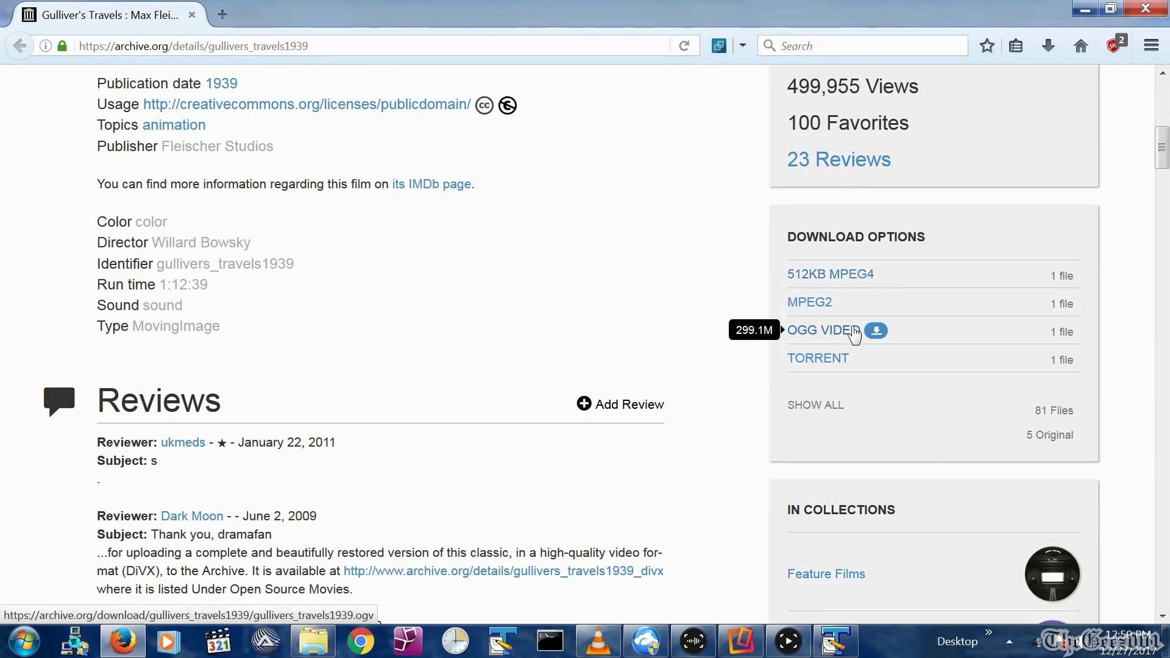
pyautogui.rightClick(857, 273)
pyautogui.rightClick(853, 273)
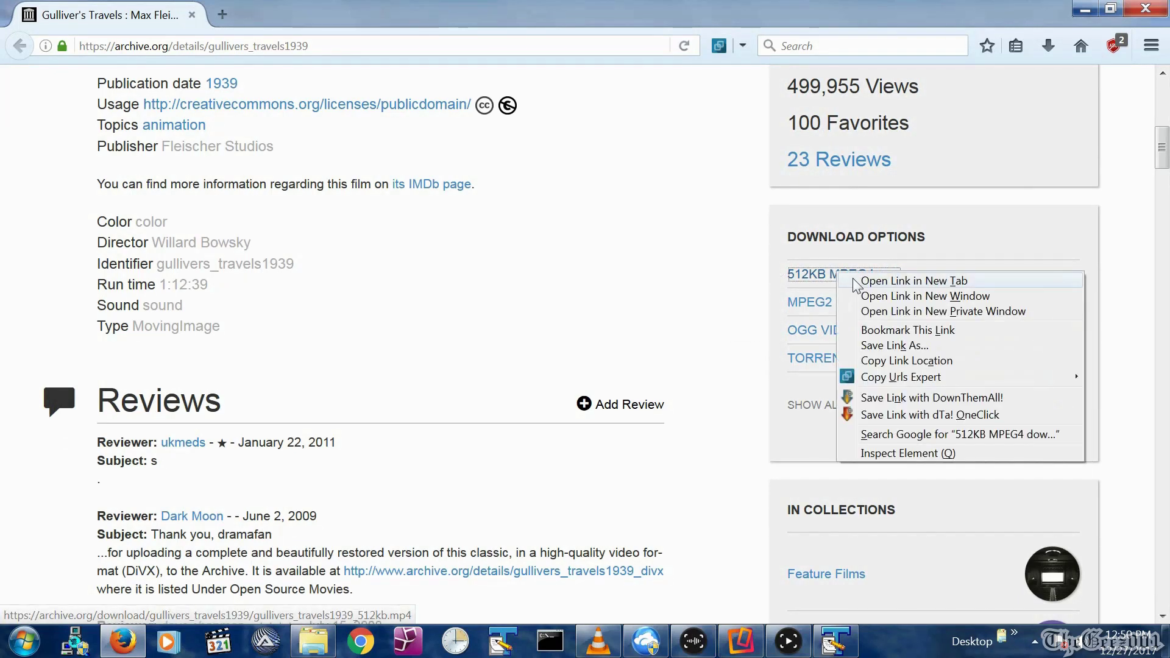
pyautogui.click(855, 282)
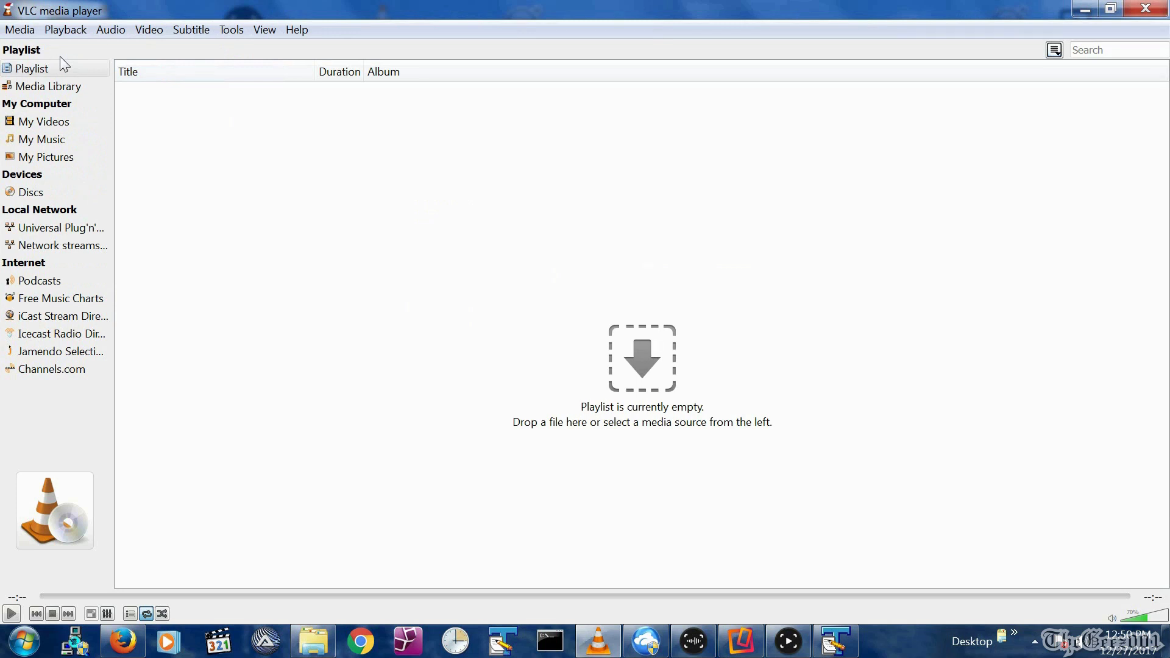
pyautogui.click(20, 29)
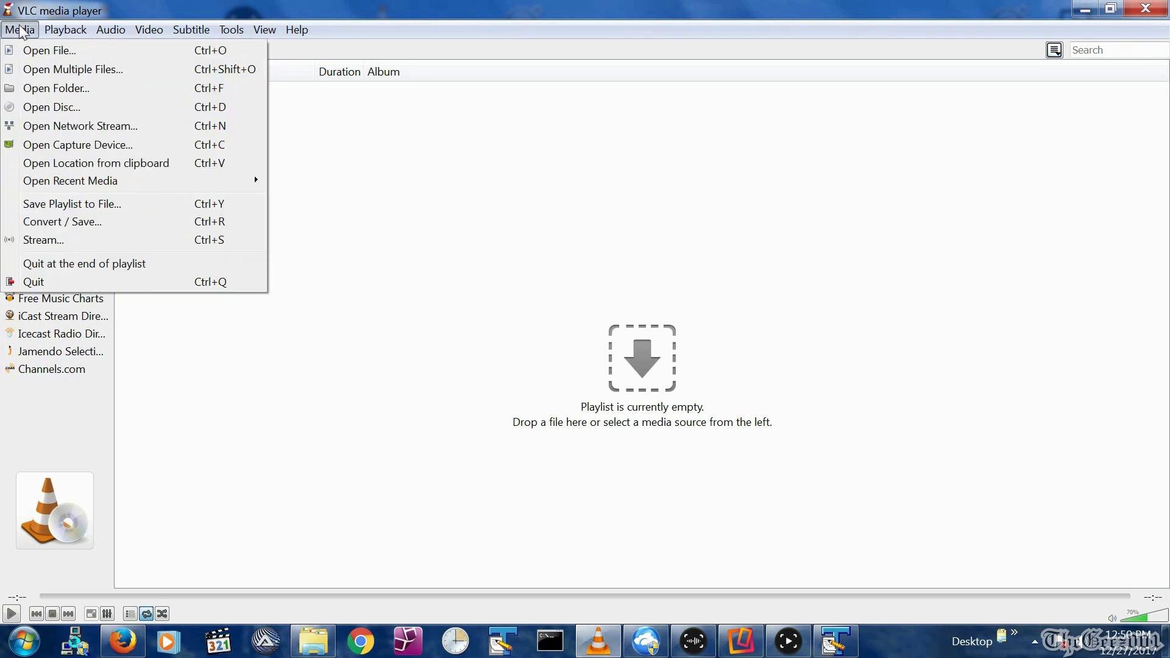
# Step: Paste the archive.org Gulliver's Travels 512kb.mp4 link as the network source and start the stream wizard
pyautogui.click(42, 241)
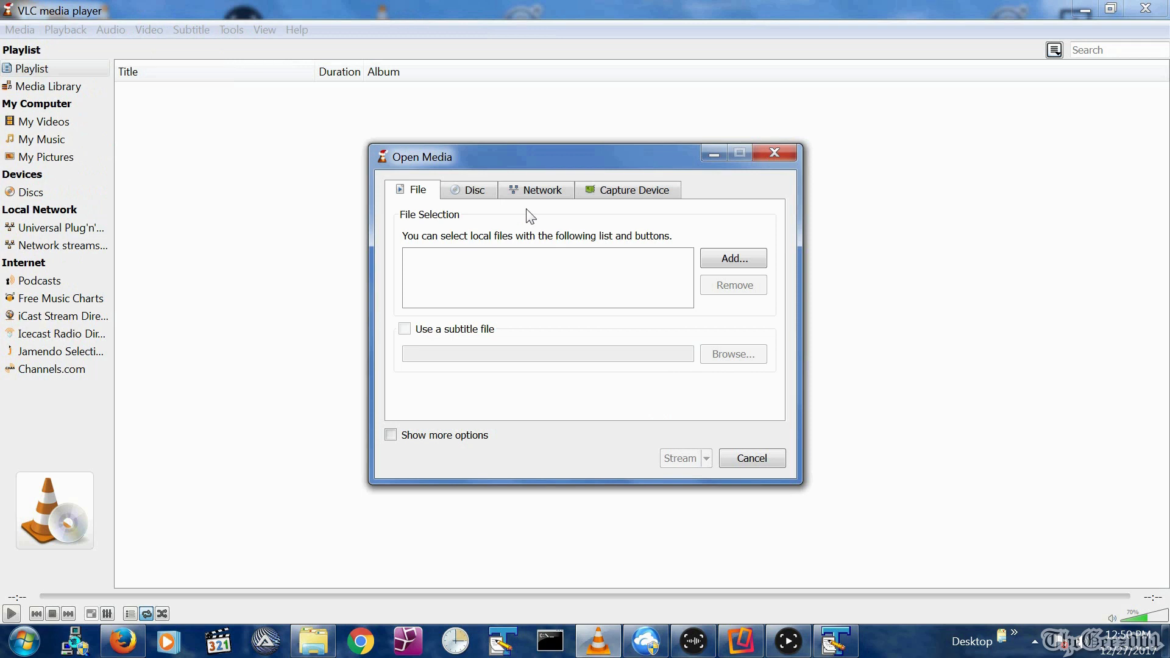
pyautogui.click(546, 192)
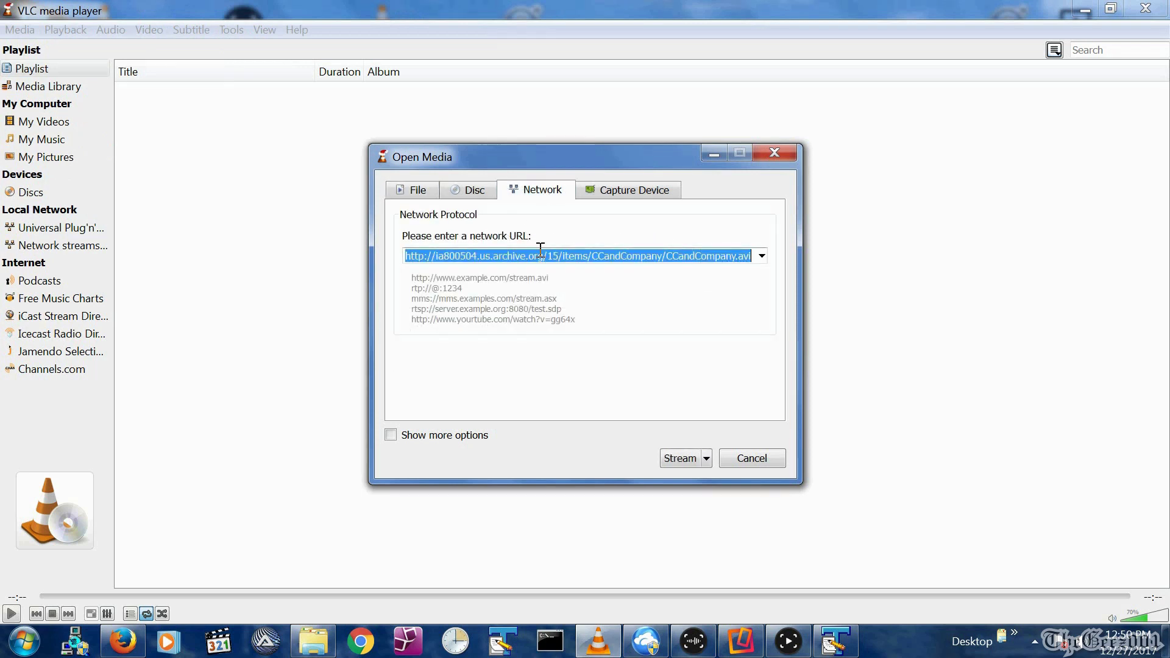
pyautogui.press('BackSpace')
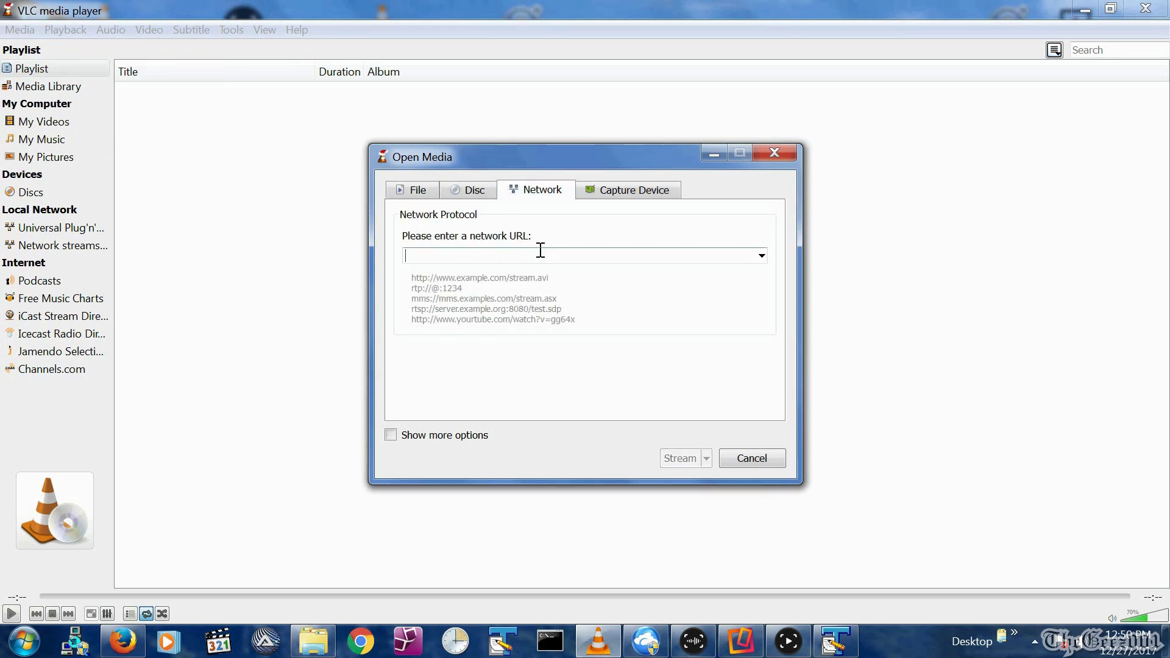
pyautogui.hotkey('ctrl', 'v')
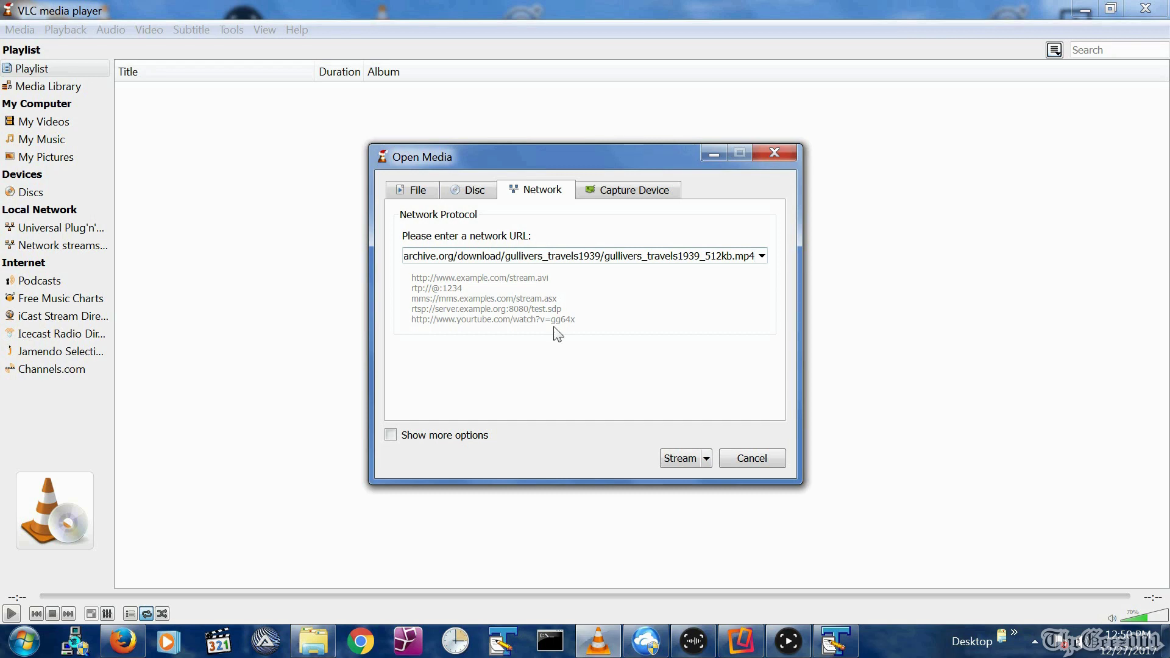
pyautogui.click(664, 456)
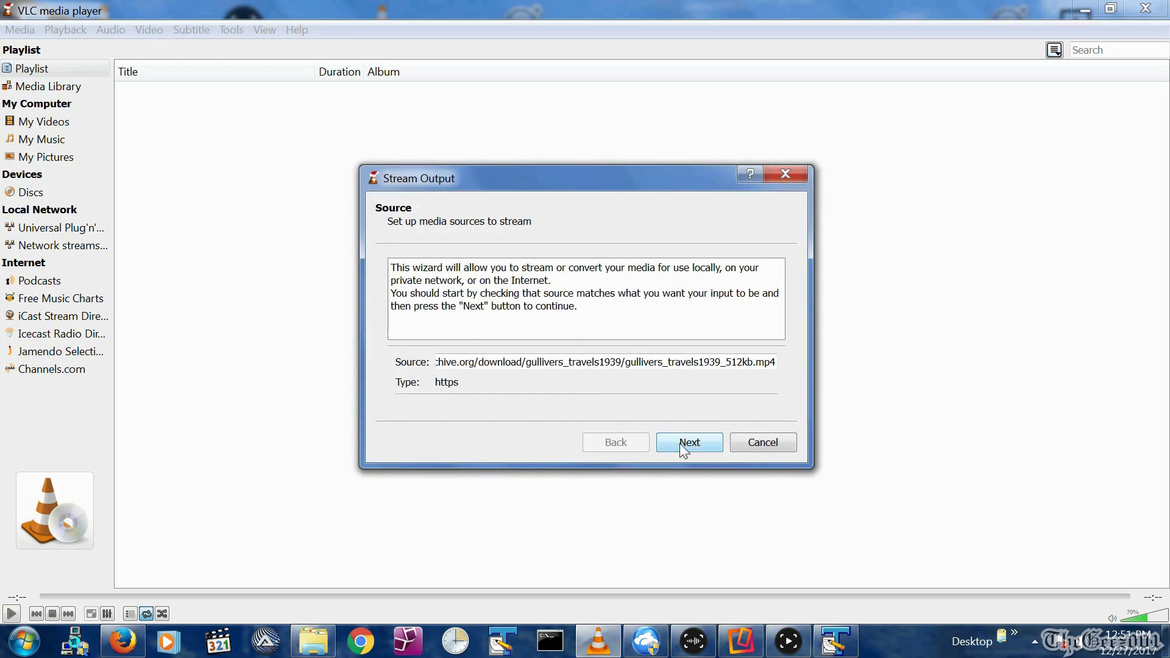
# Step: Add an HTTP destination on port 8080 with path /TheGeez001
pyautogui.click(679, 443)
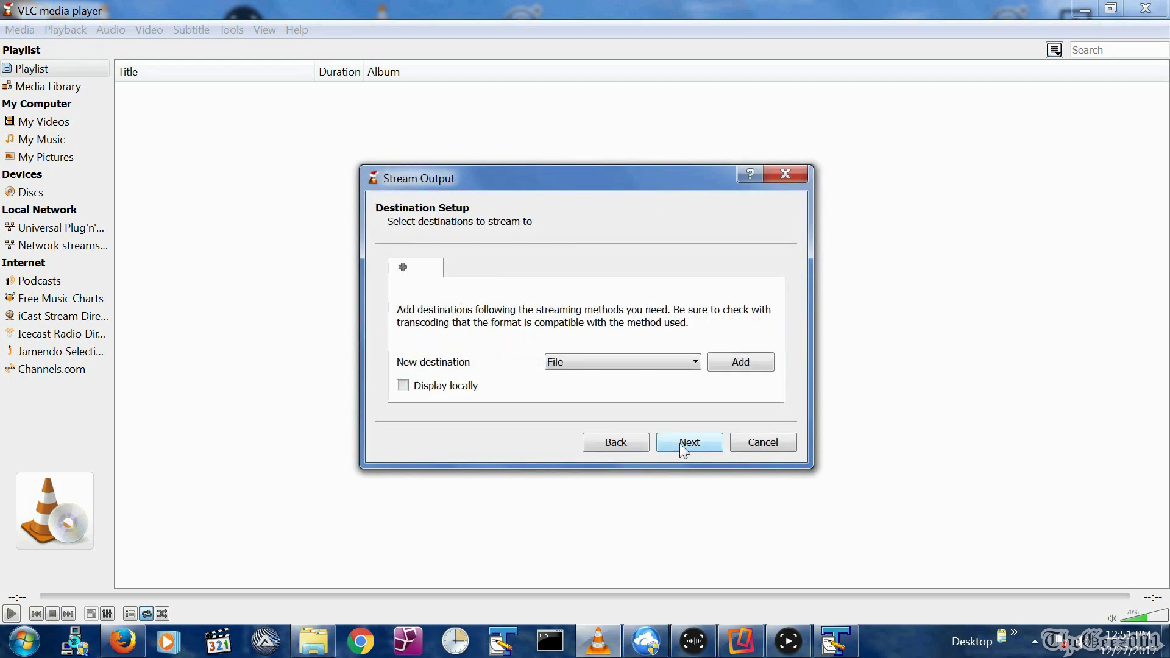
pyautogui.click(643, 355)
pyautogui.click(610, 387)
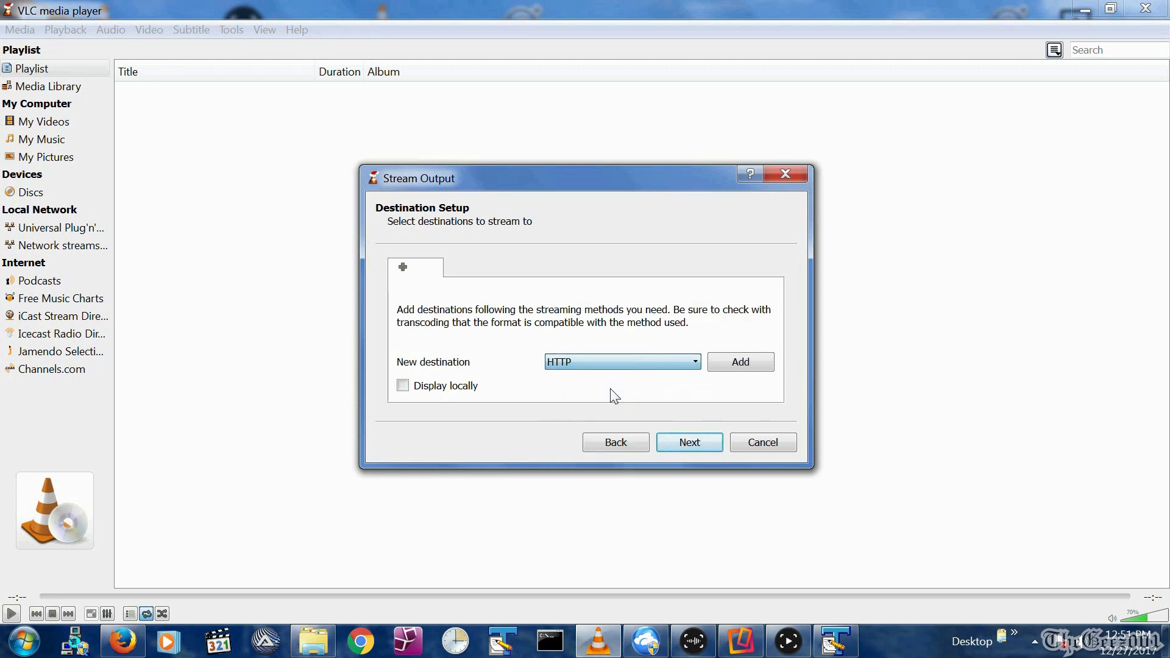
pyautogui.click(730, 370)
pyautogui.write('/T')
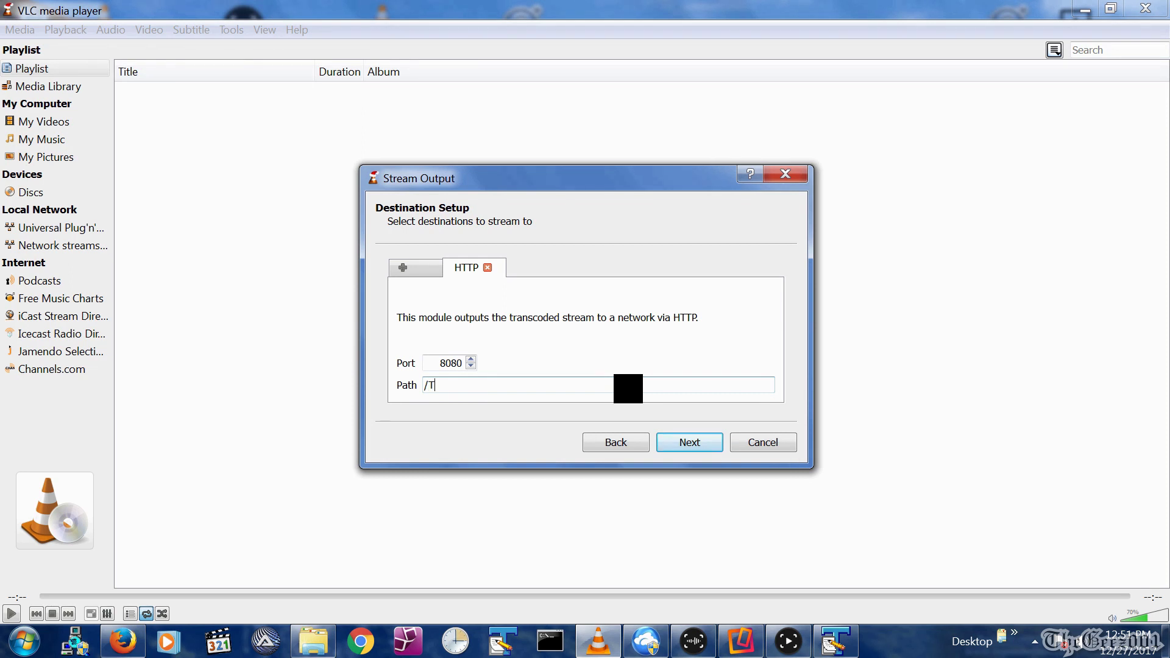
pyautogui.write('he')
pyautogui.write('Geez')
pyautogui.write('001')
# Step: Choose the Video - H.264 + MP3 (TS) transcoding profile
pyautogui.click(679, 444)
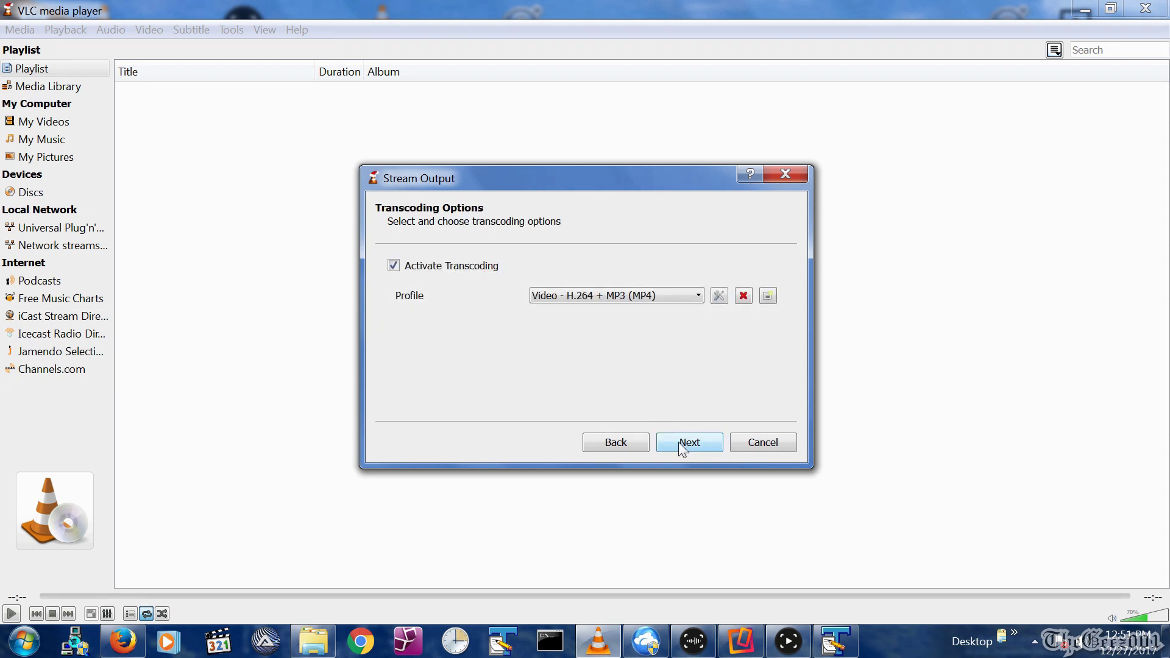
pyautogui.click(614, 295)
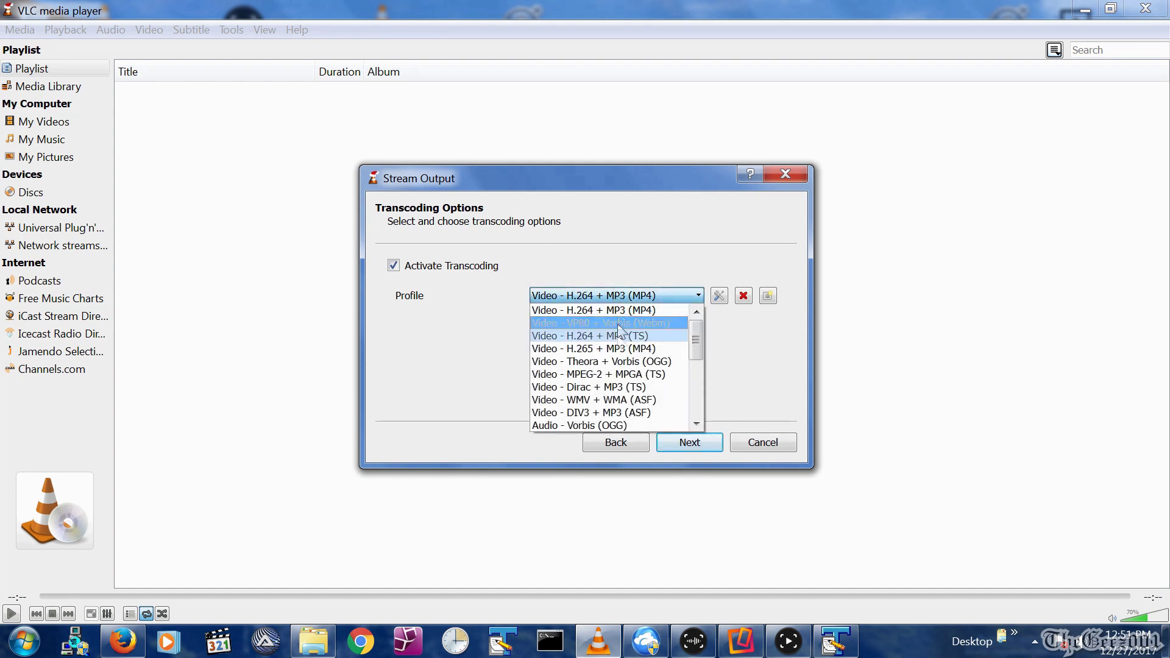
pyautogui.click(656, 336)
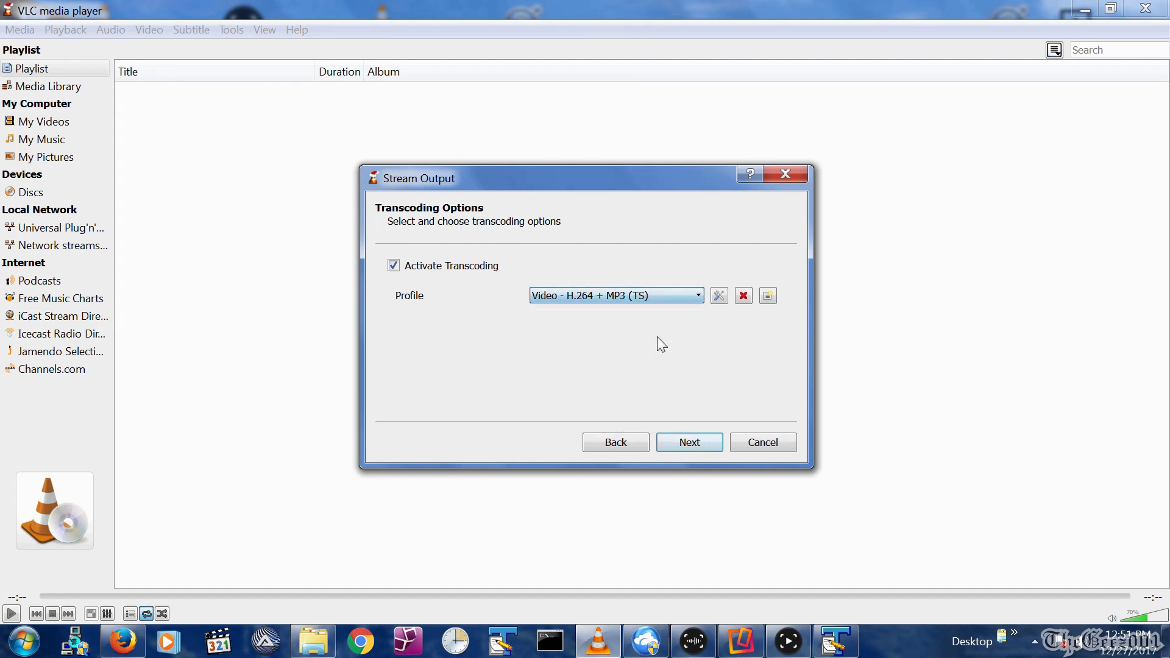
pyautogui.click(690, 444)
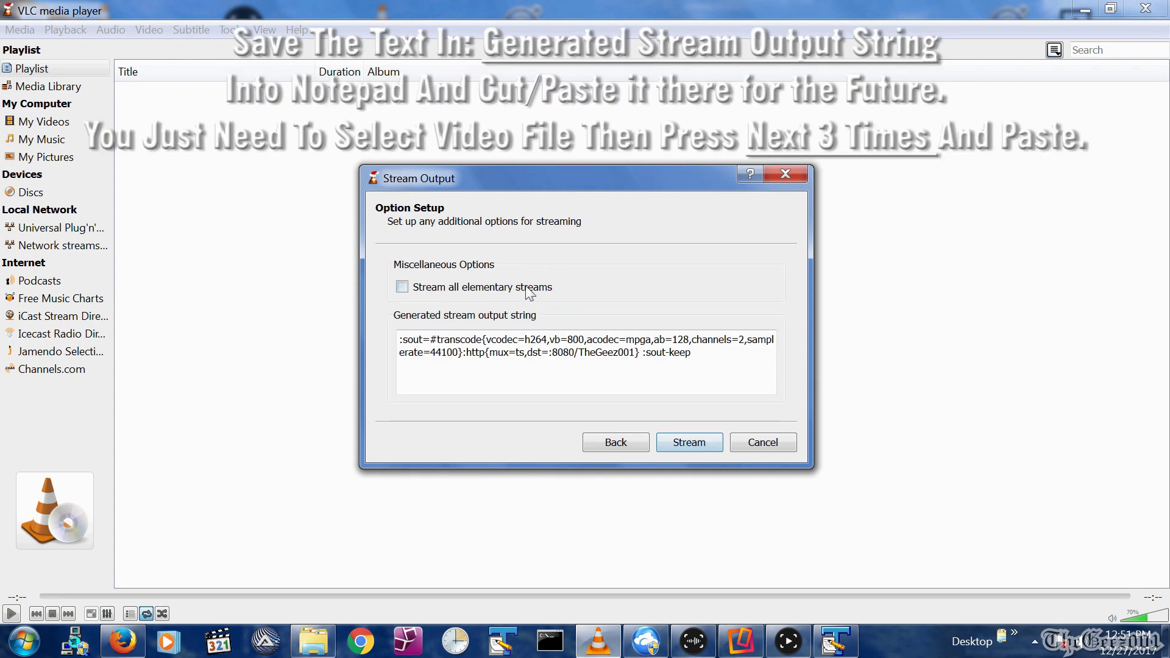
# Step: Include all elementary streams, start streaming, and bring up VLC's taskbar jump list
pyautogui.click(528, 293)
pyautogui.click(672, 443)
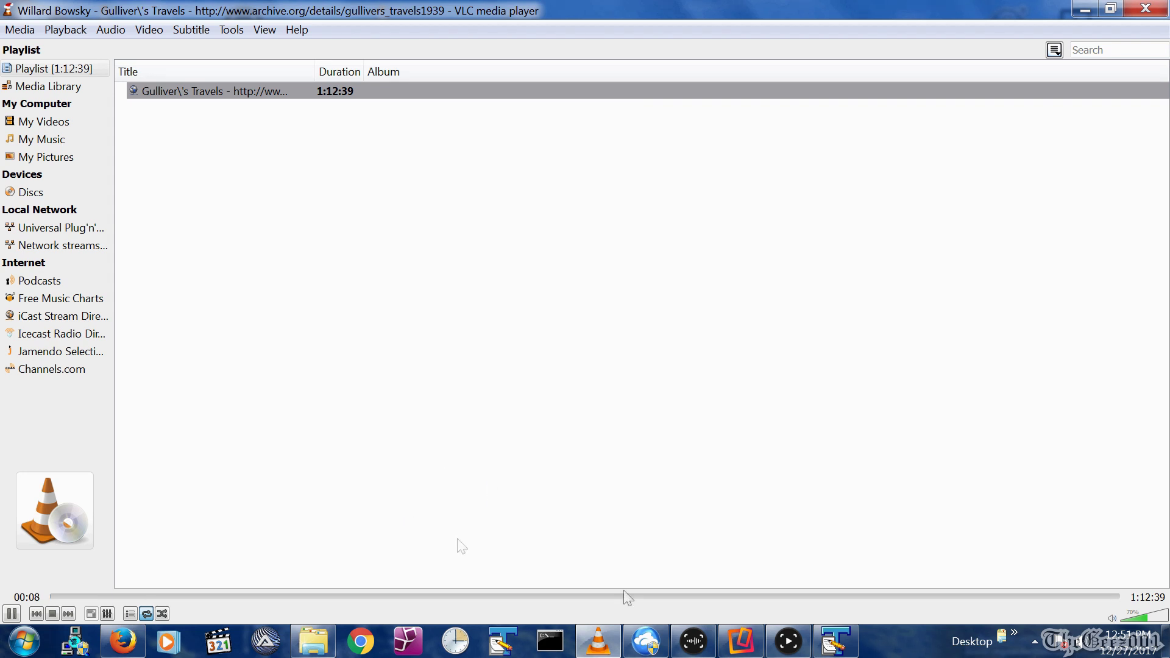
pyautogui.rightClick(600, 640)
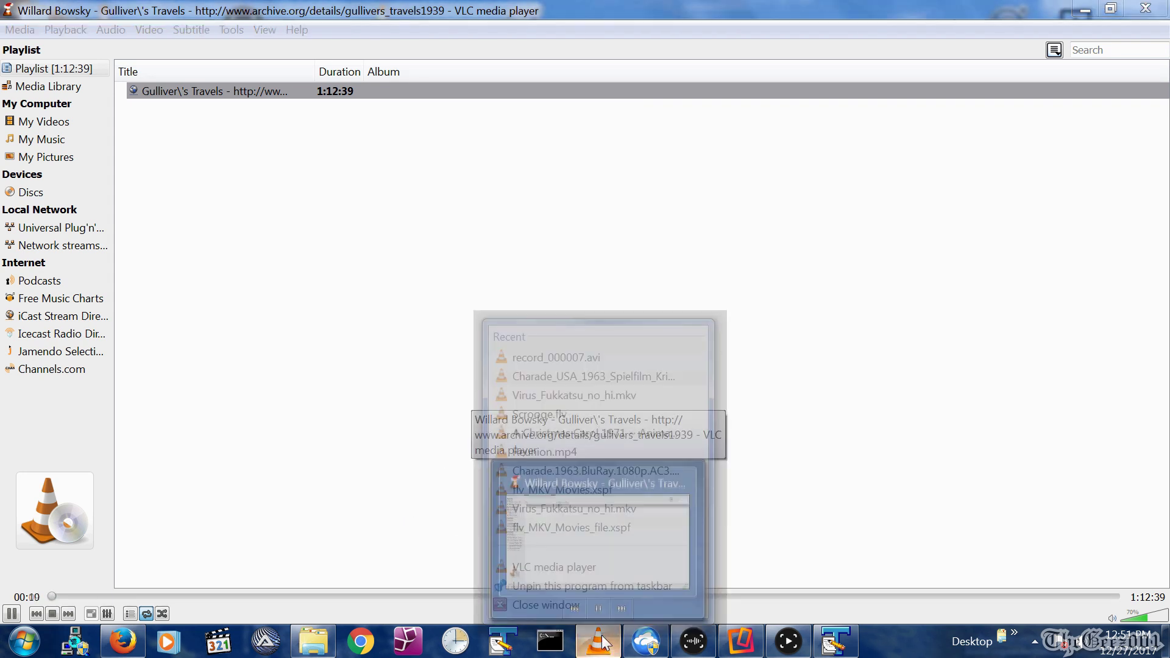
pyautogui.click(572, 565)
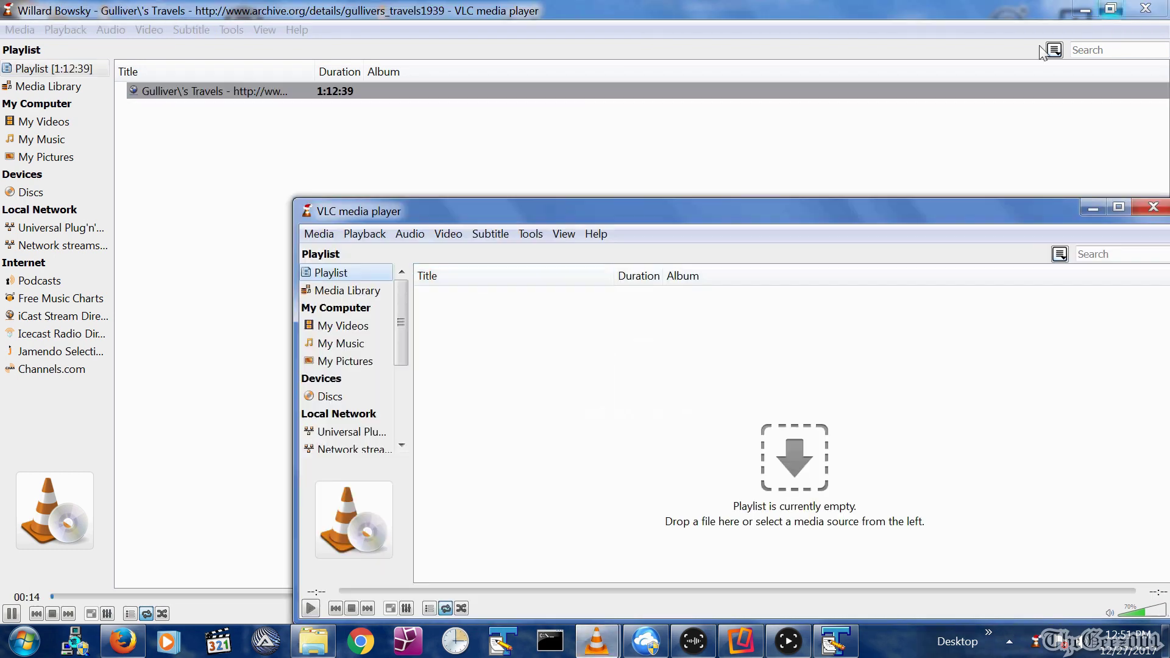
pyautogui.hotkey('alt', 'm')
pyautogui.write('nhttp:\\')
pyautogui.press('BackSpace')
pyautogui.press('BackSpace')
pyautogui.press('BackSpace')
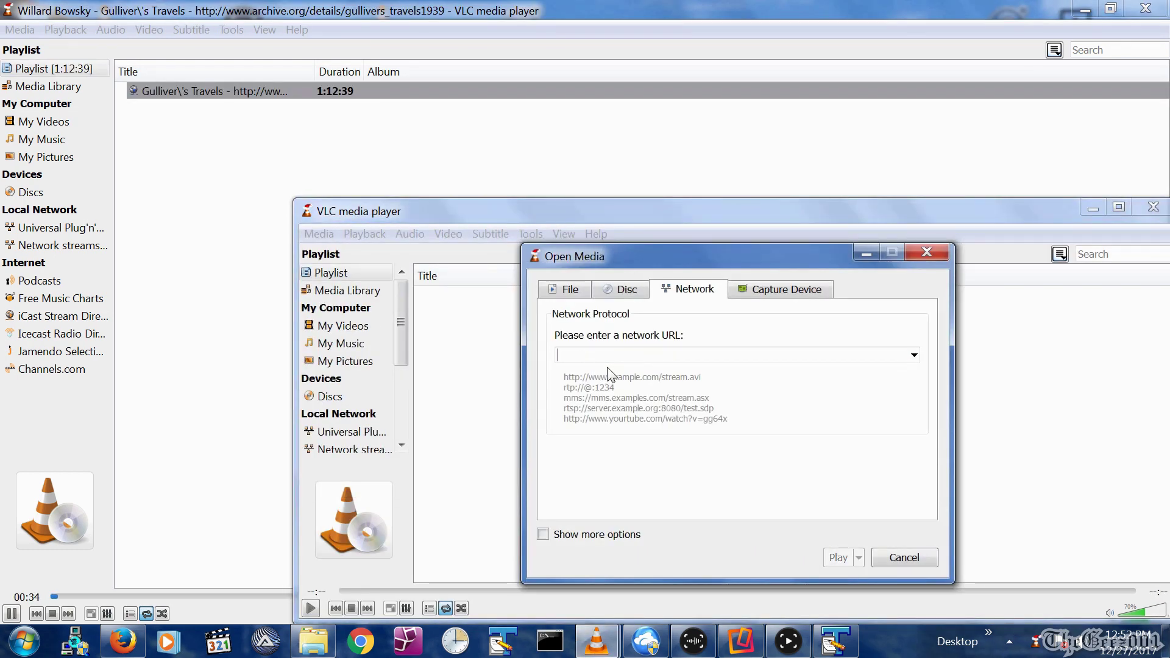
pyautogui.write('http://@192.168.1.25:808')
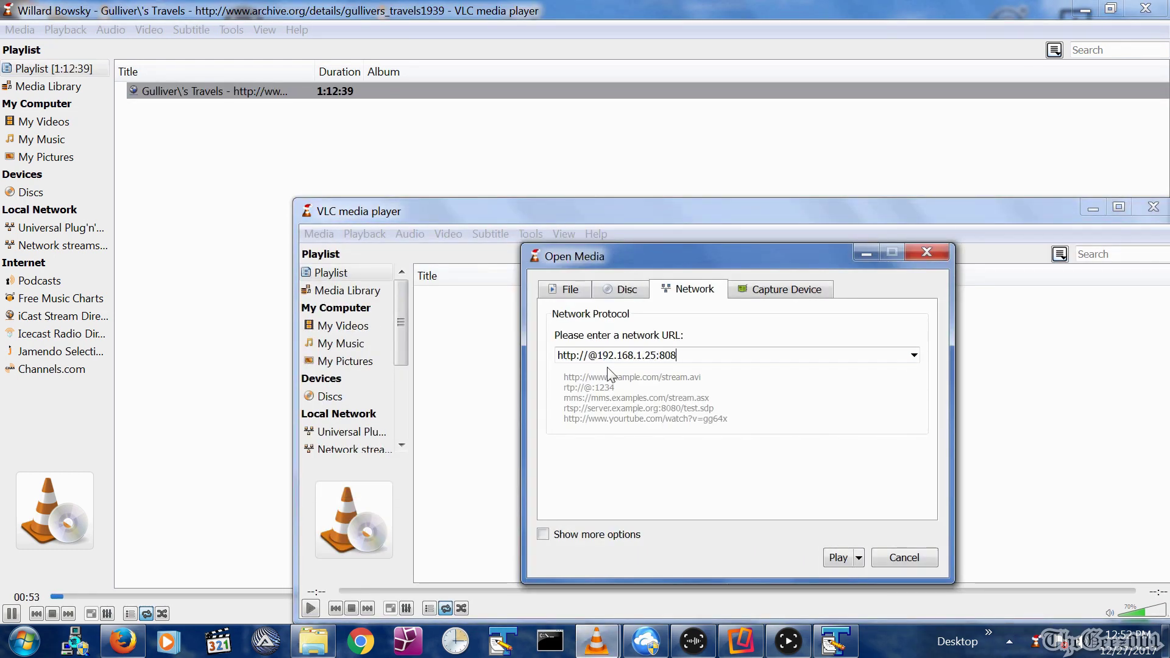
pyautogui.write('0/TheGeez001')
pyautogui.press('Return')
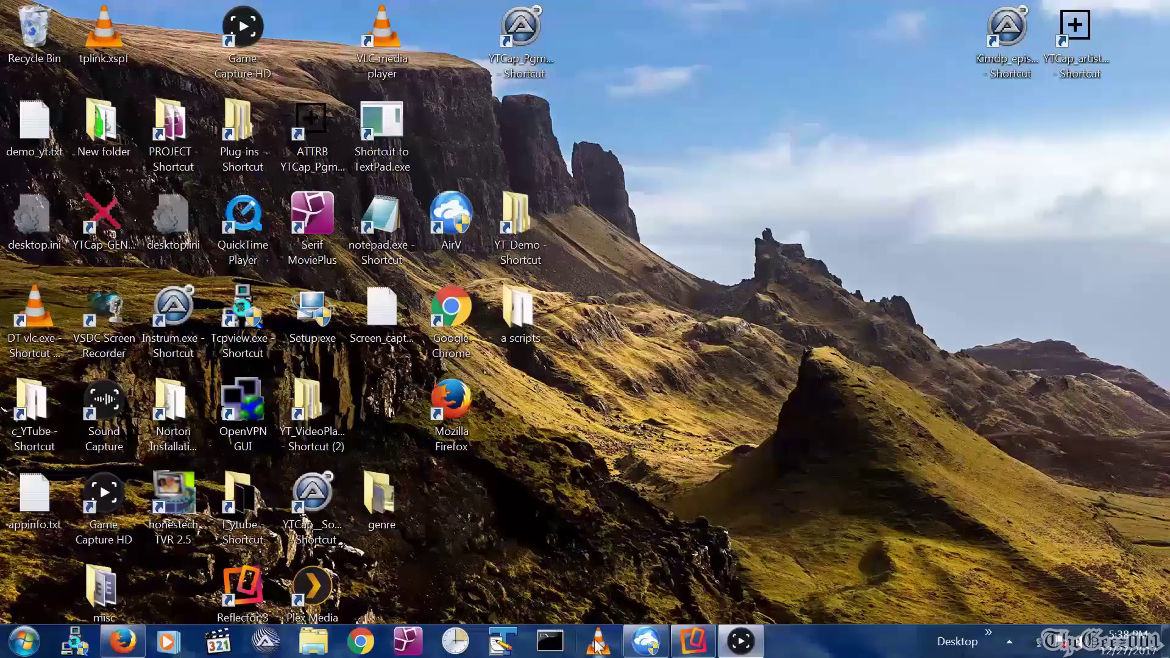
pyautogui.click(597, 646)
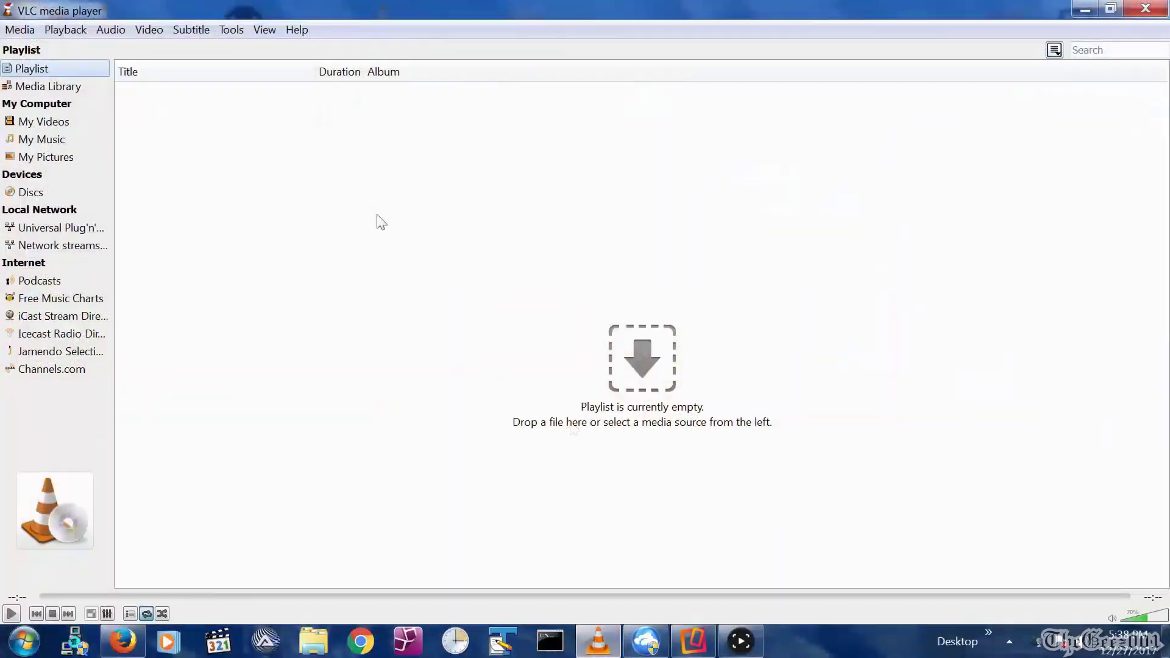
pyautogui.click(20, 29)
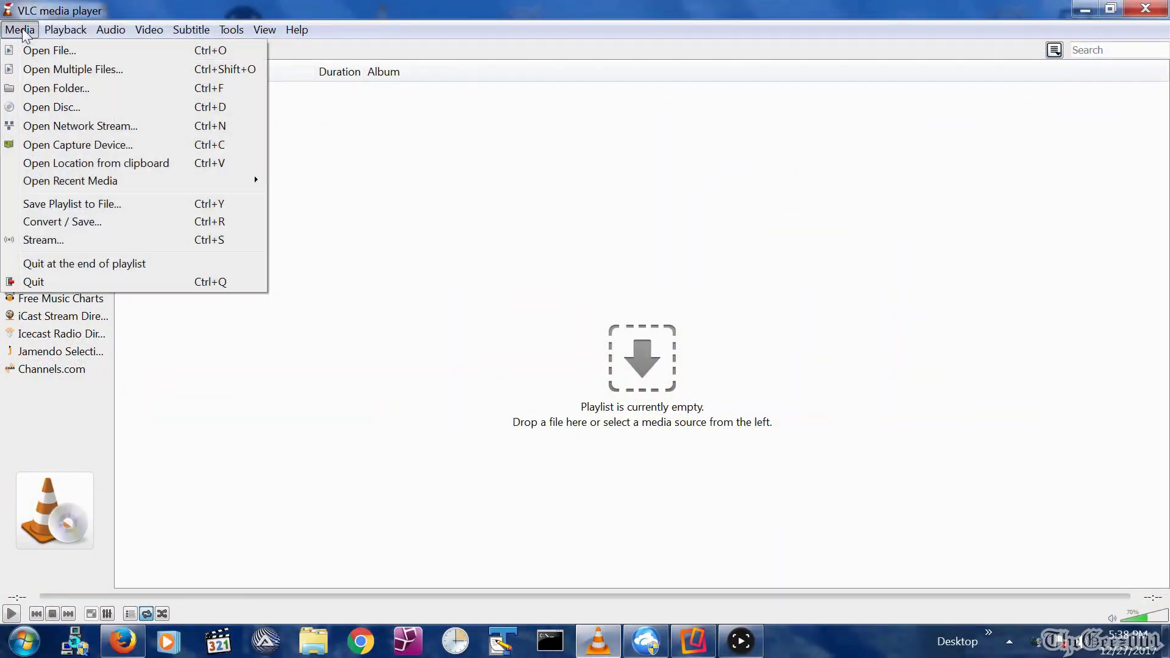
pyautogui.click(55, 108)
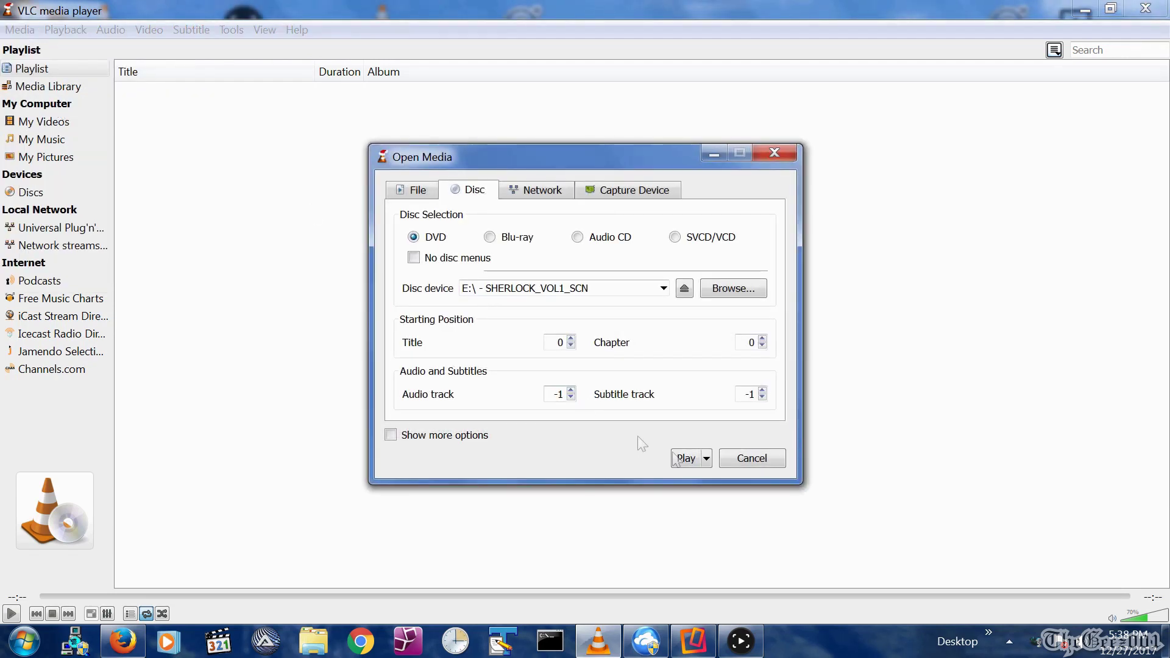
pyautogui.click(681, 458)
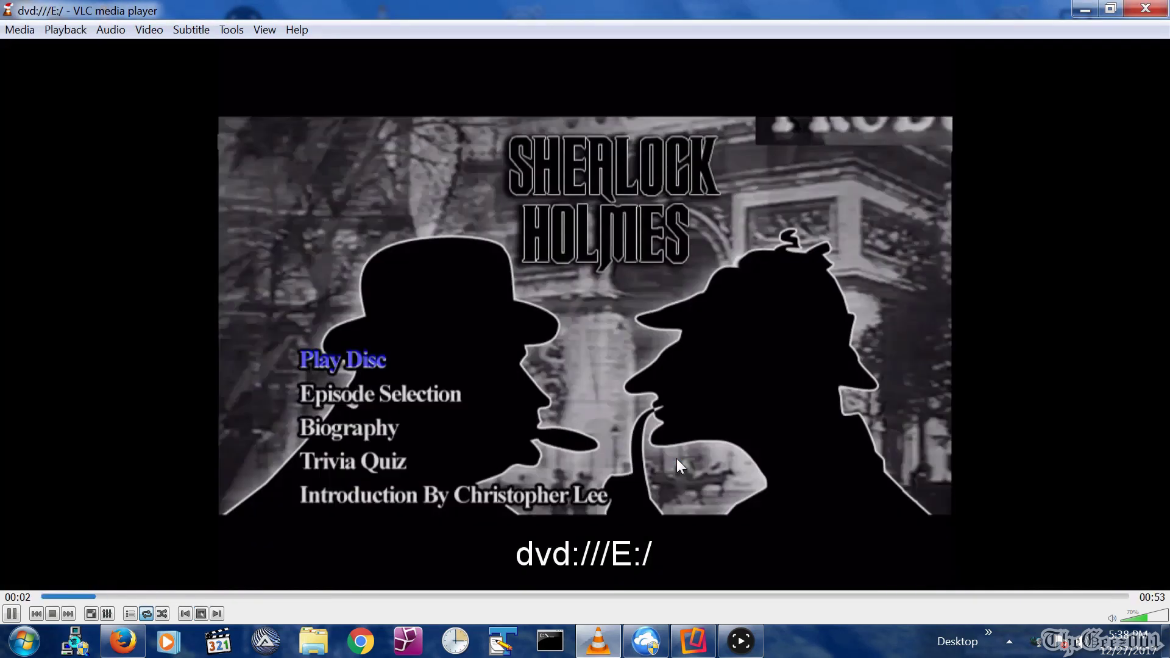
pyautogui.rightClick(649, 283)
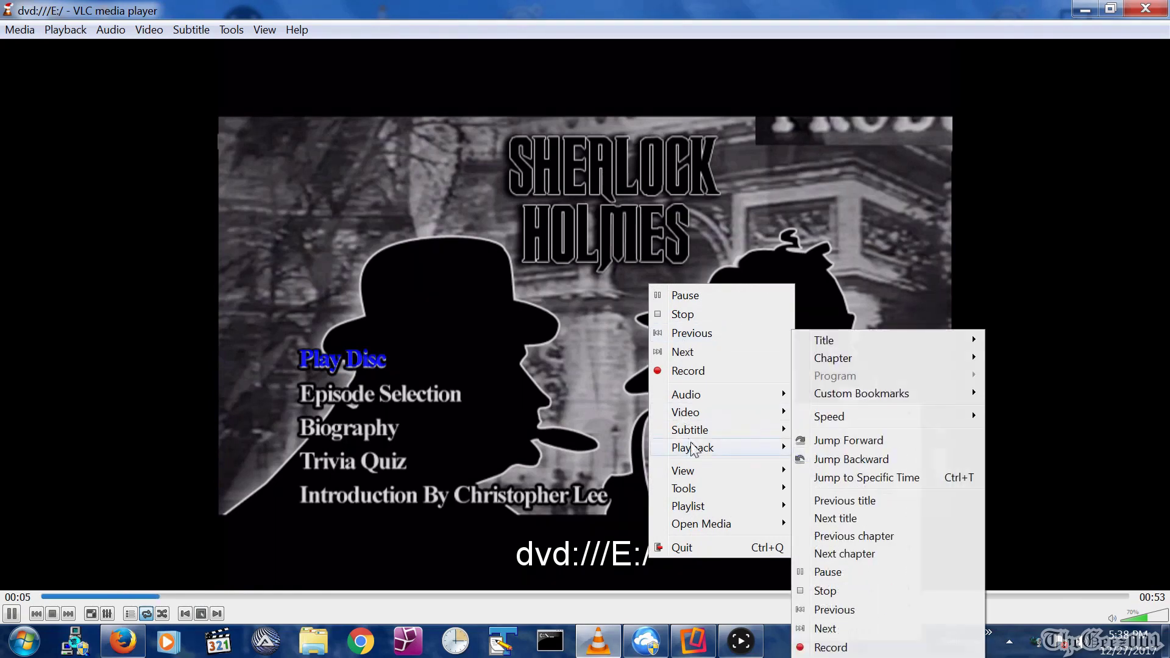
pyautogui.moveTo(692, 448)
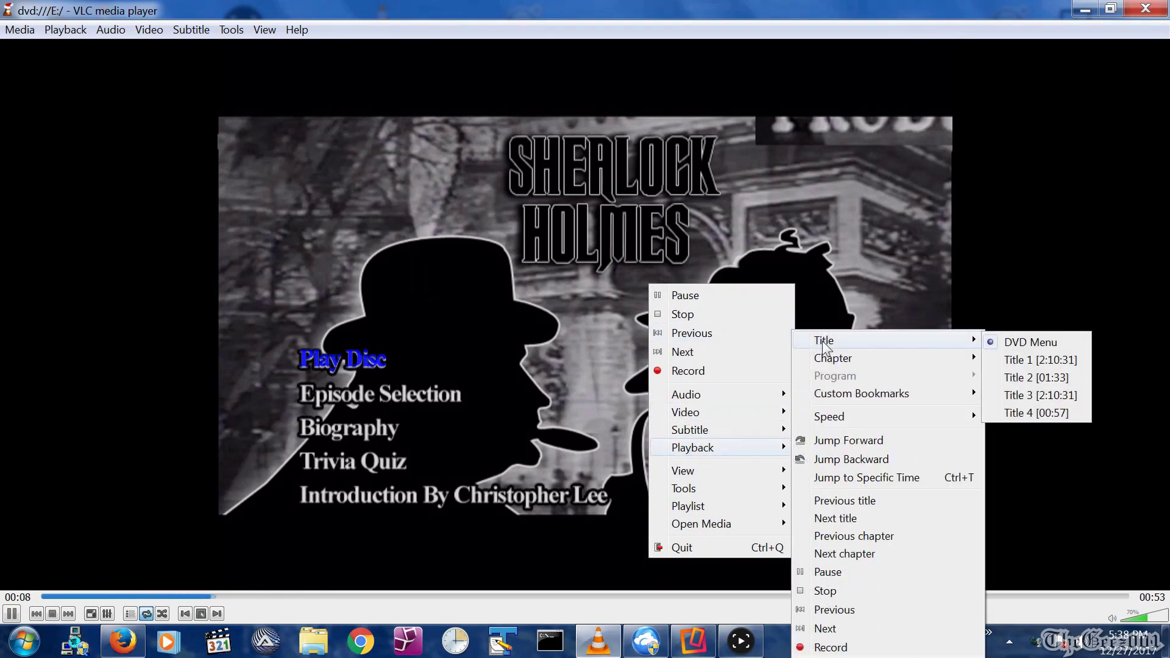
pyautogui.moveTo(859, 340)
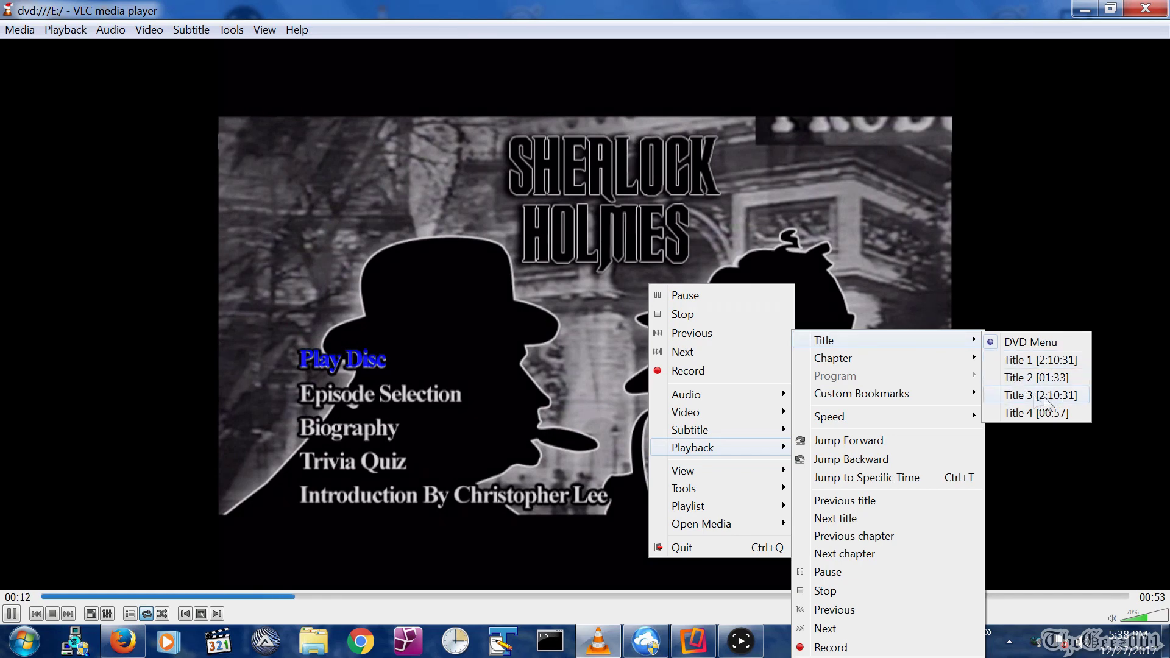
pyautogui.click(850, 289)
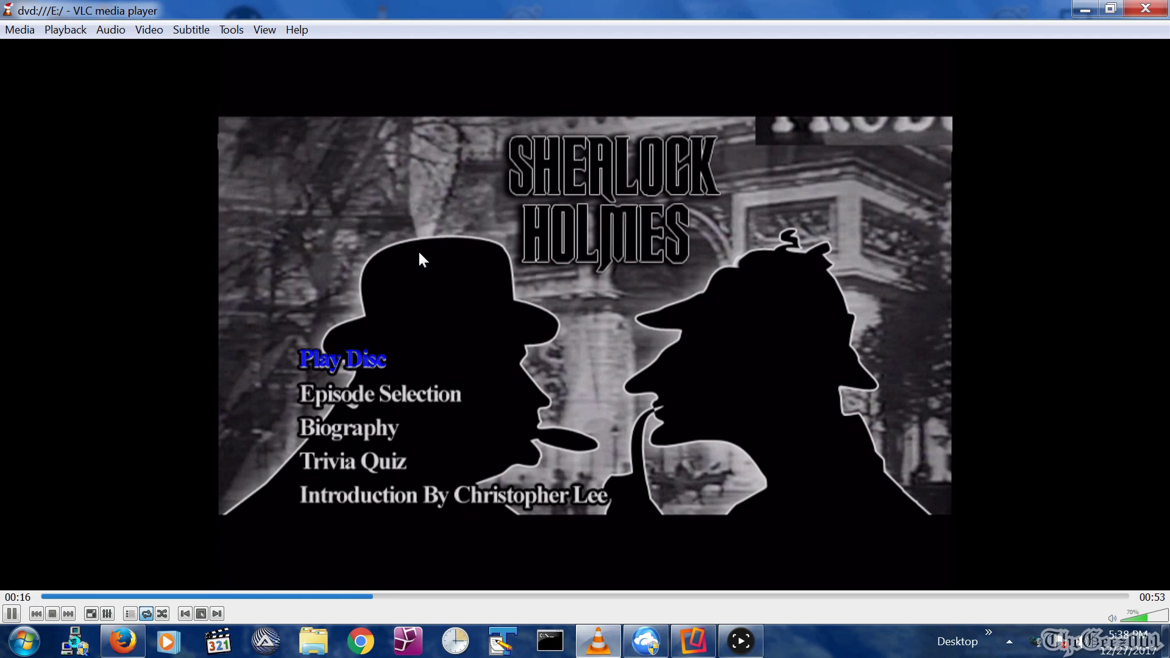
pyautogui.hotkey('ctrl', 'l')
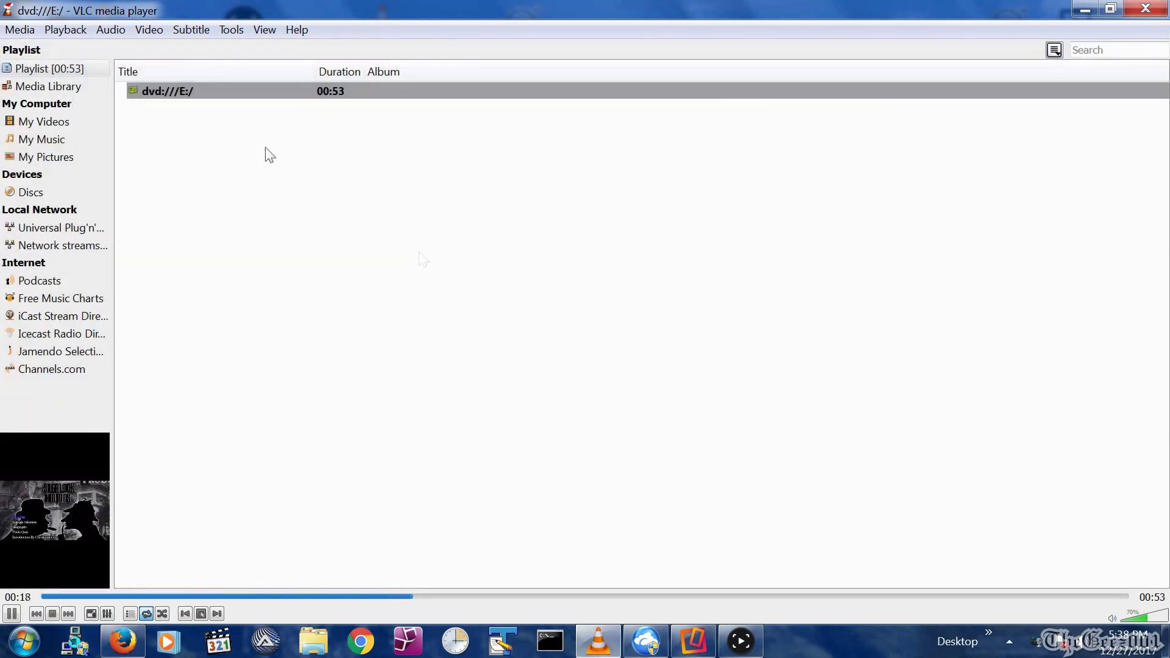
pyautogui.rightClick(248, 91)
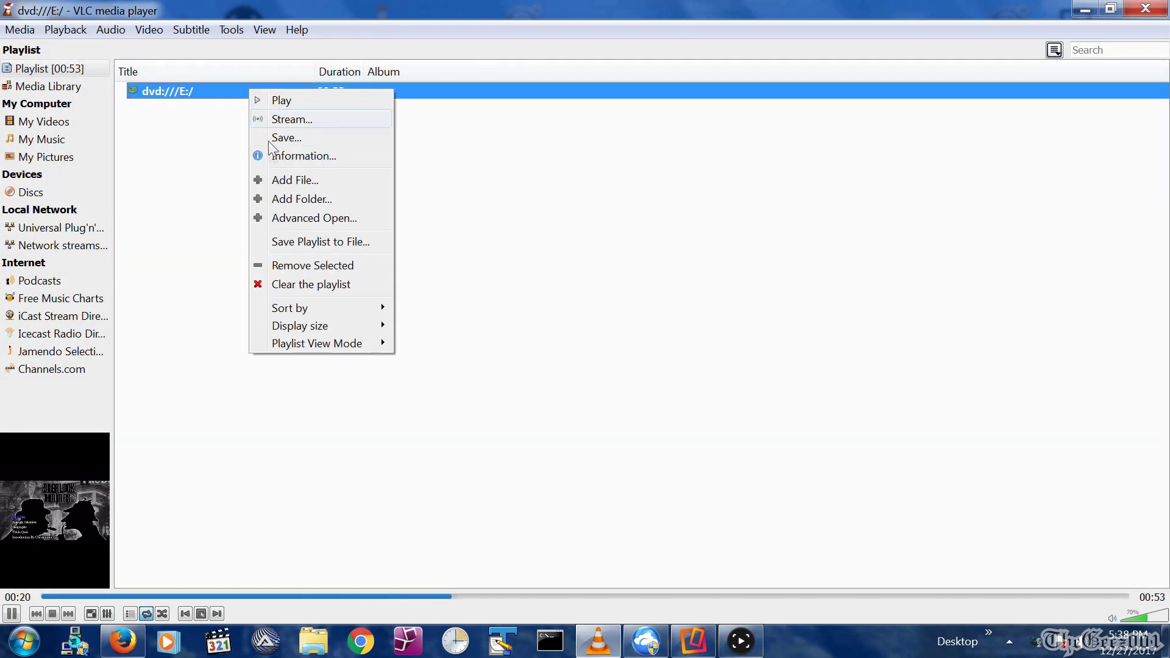
pyautogui.click(291, 267)
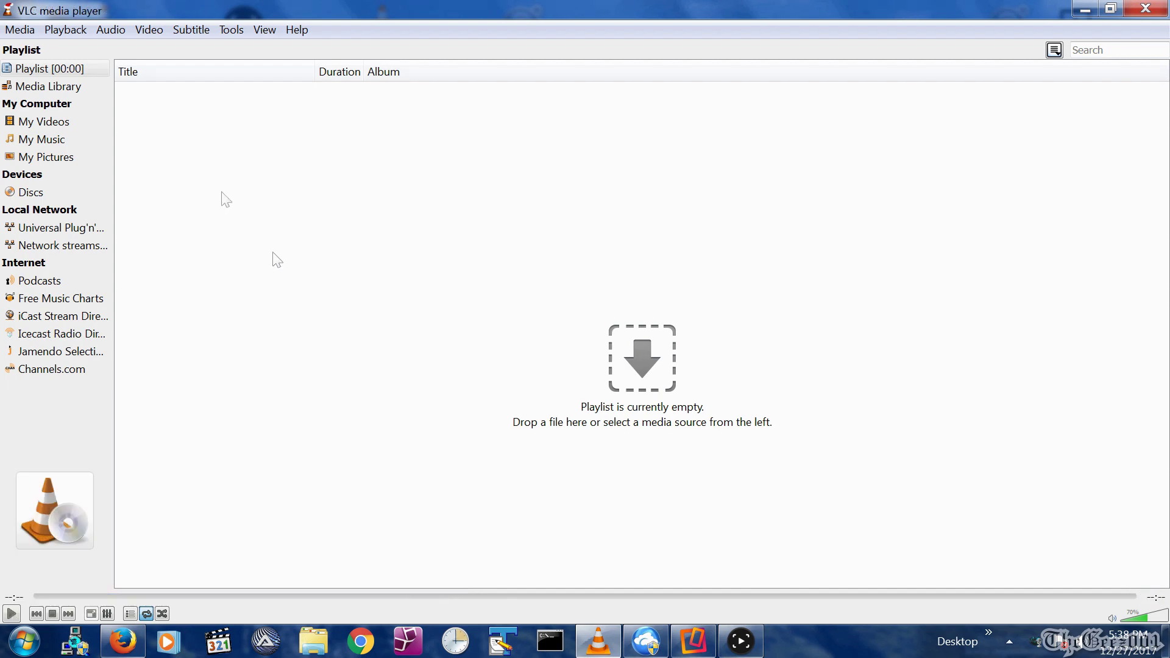
# Step: Set DVD title 3, chapter 1 as the disc source for streaming
pyautogui.click(24, 34)
pyautogui.click(42, 244)
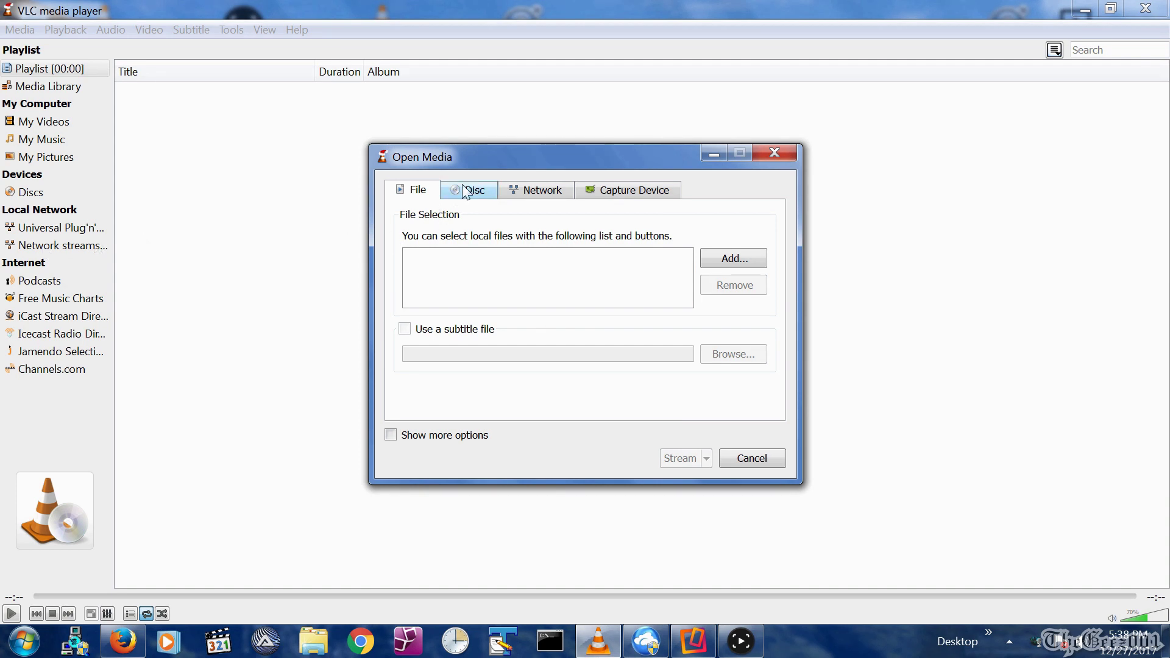
pyautogui.click(463, 190)
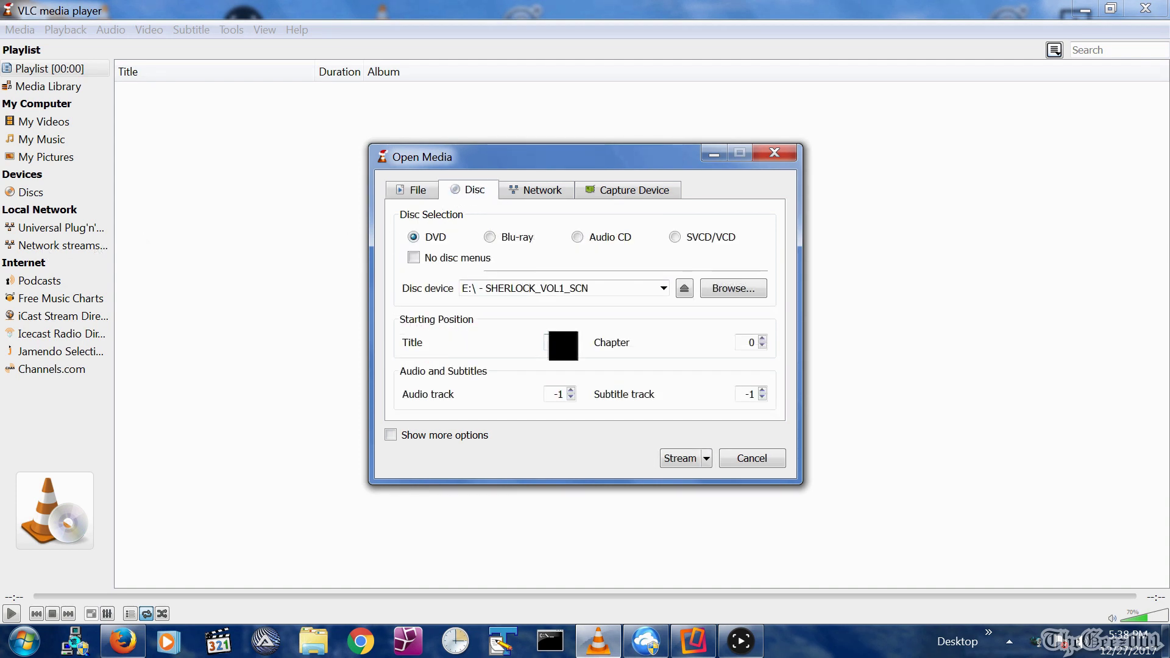
pyautogui.click(564, 346)
pyautogui.write('3')
pyautogui.doubleClick(752, 342)
pyautogui.write('1')
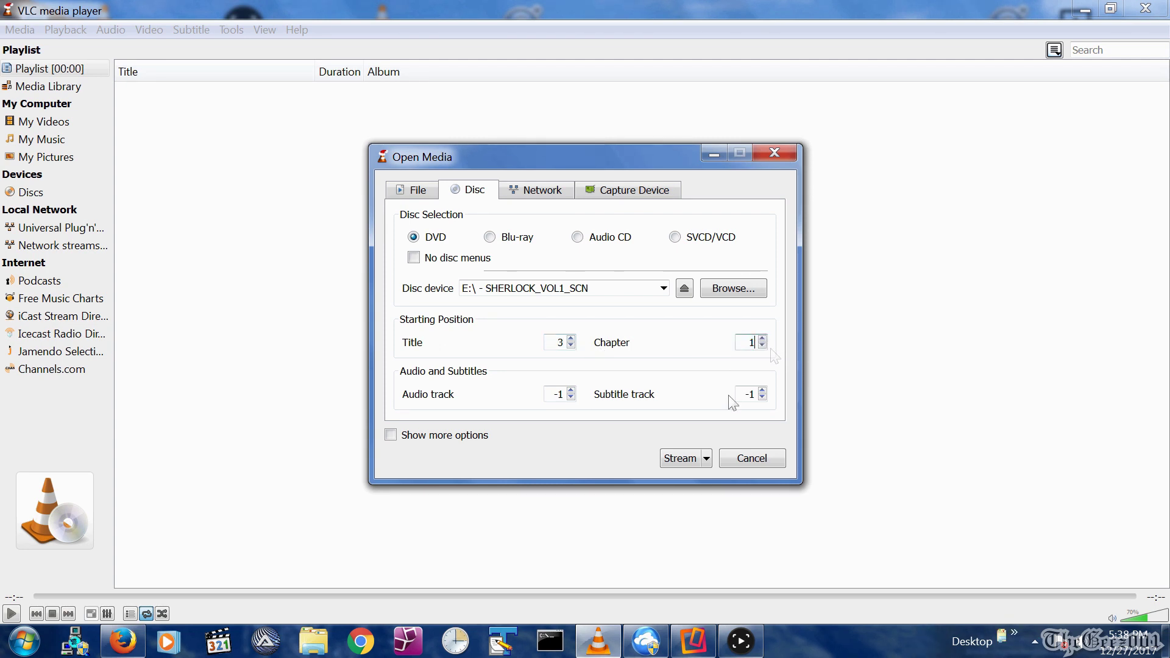
pyautogui.click(675, 459)
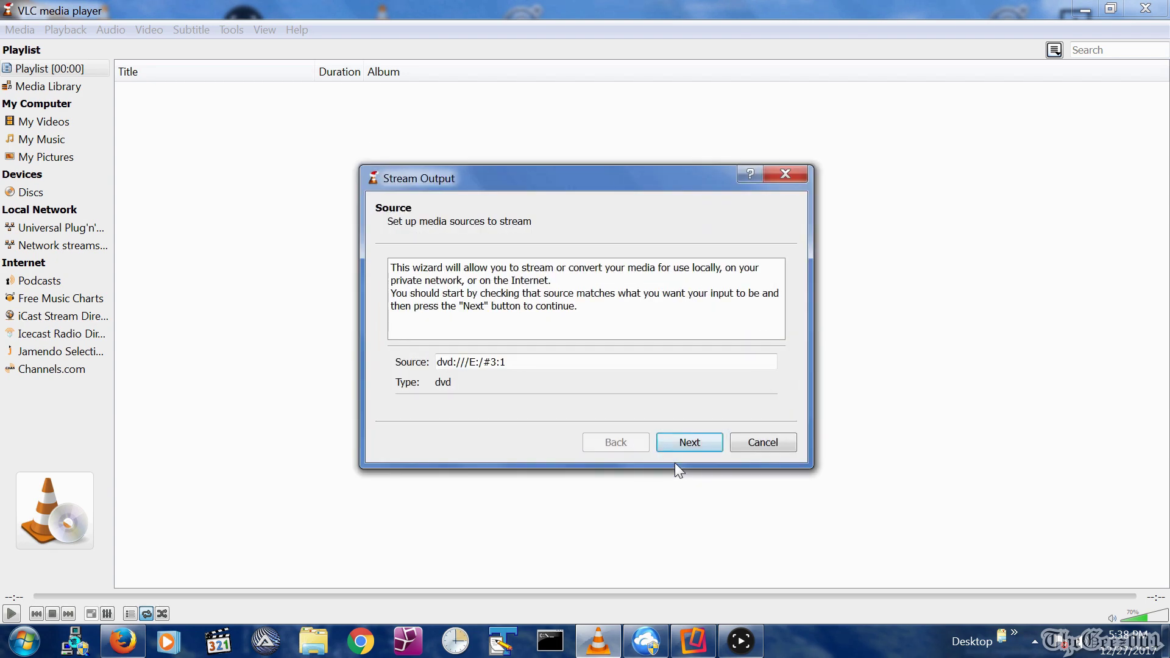
# Step: Add an HTTP destination on port 8080 at path /TheGeez001
pyautogui.click(696, 444)
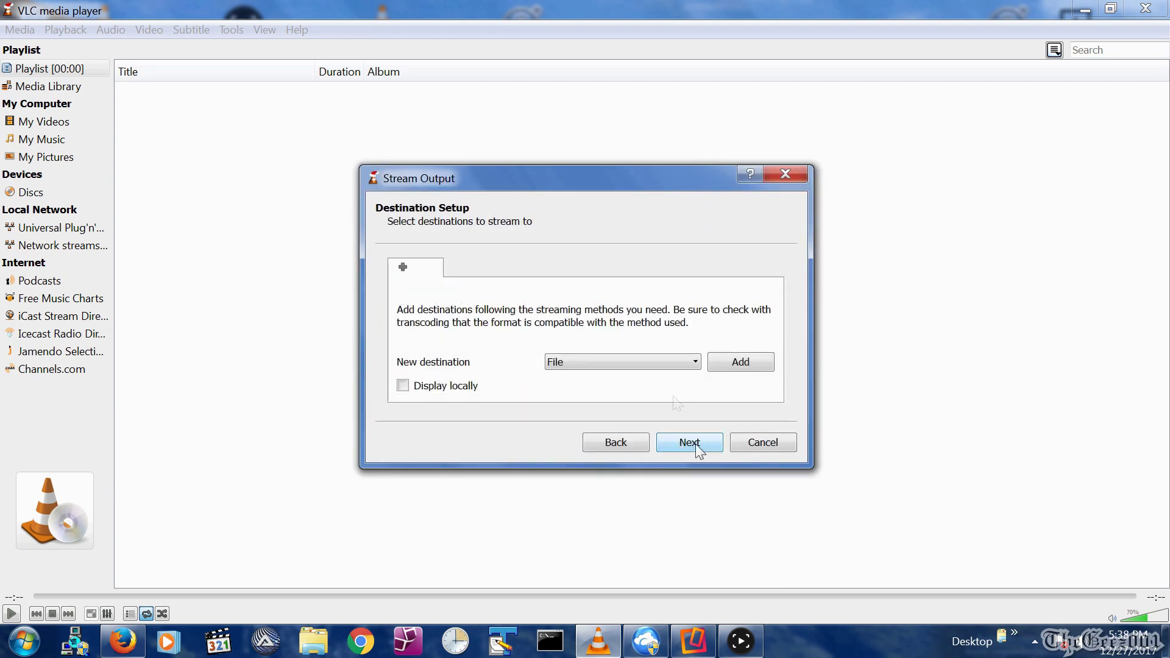
pyautogui.click(652, 363)
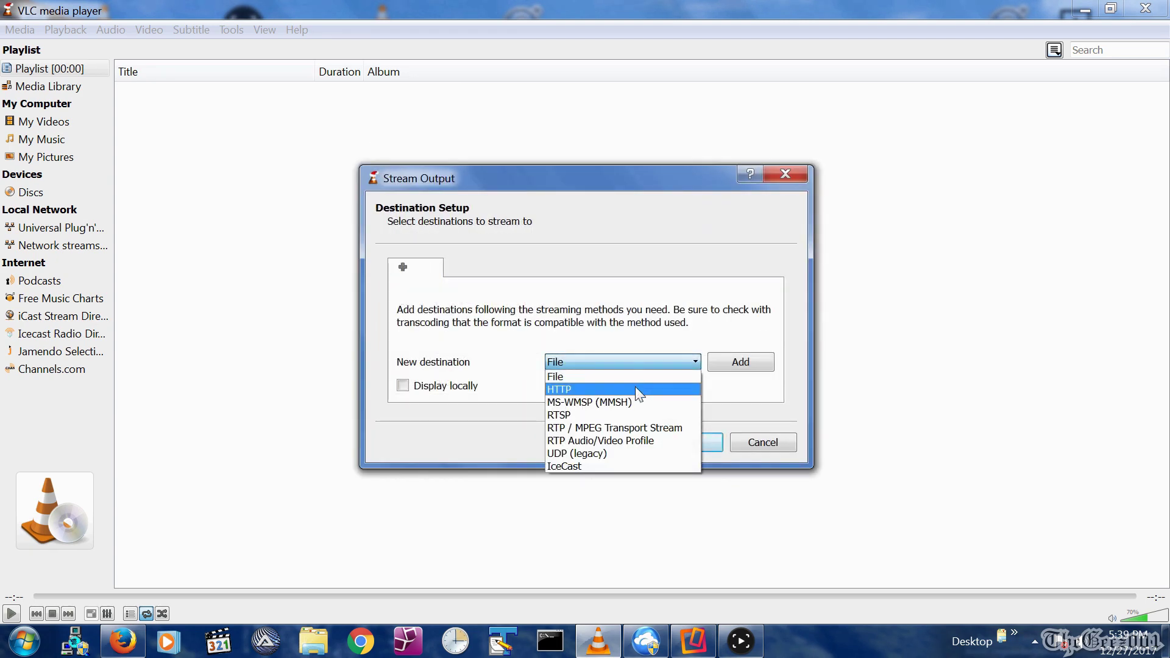
pyautogui.click(636, 387)
pyautogui.click(741, 363)
pyautogui.write('/T')
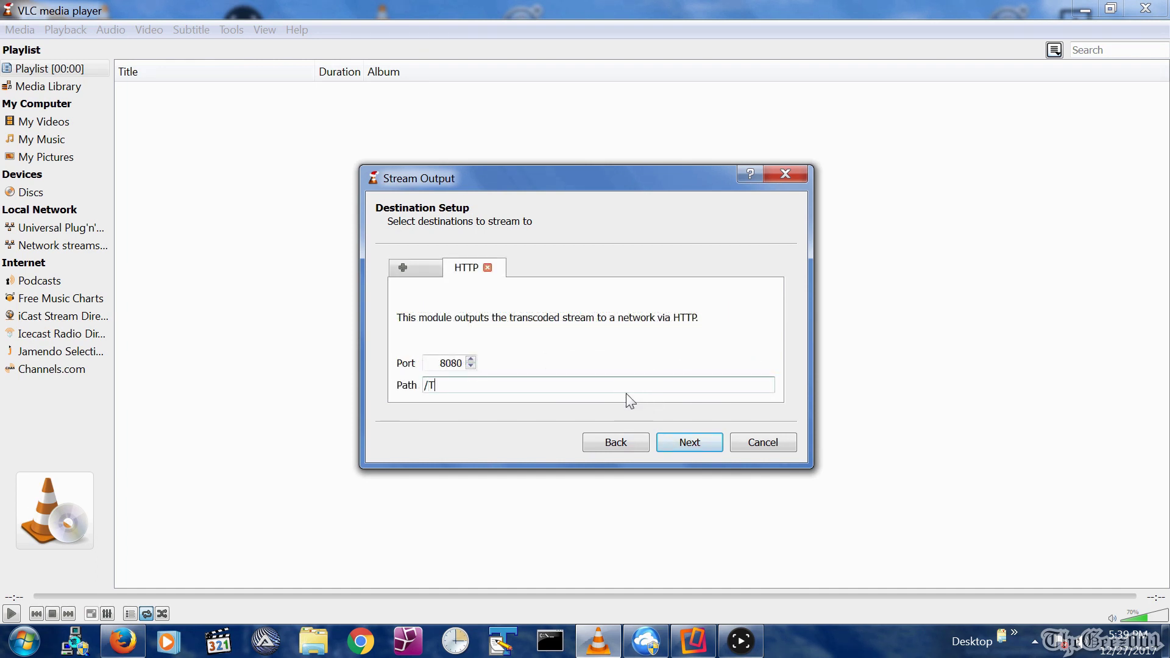
pyautogui.write('heGeez')
pyautogui.write('001')
# Step: Choose Video - H.264 + MP3 (TS), include all elementary streams, and start streaming
pyautogui.click(677, 445)
pyautogui.click(627, 296)
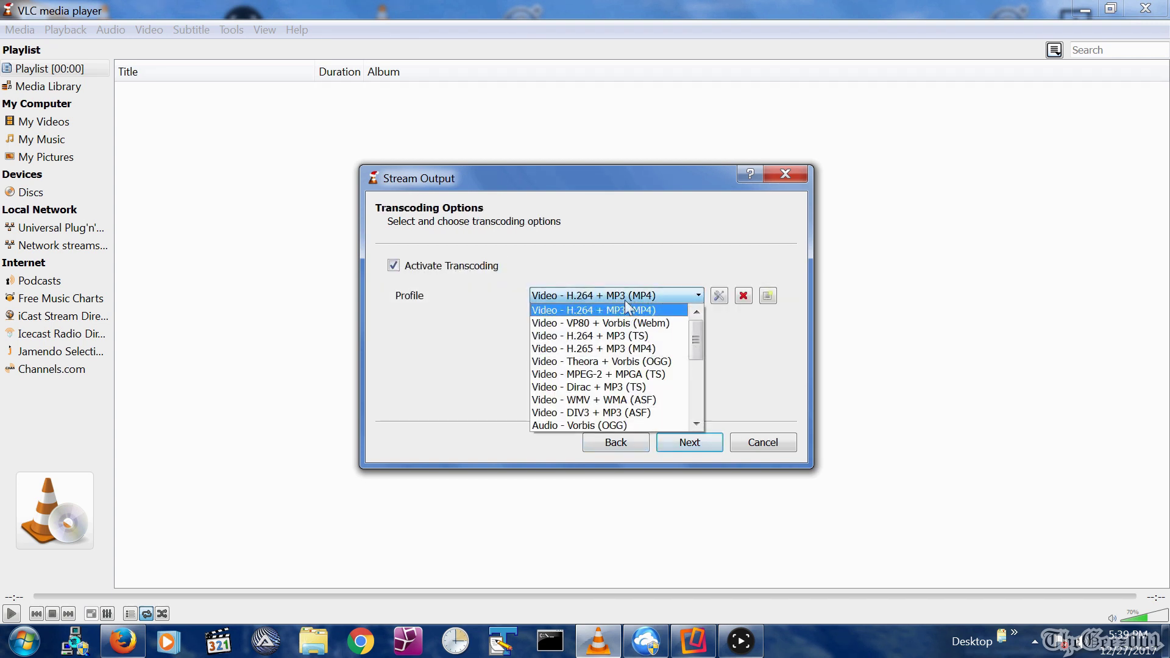
pyautogui.click(623, 337)
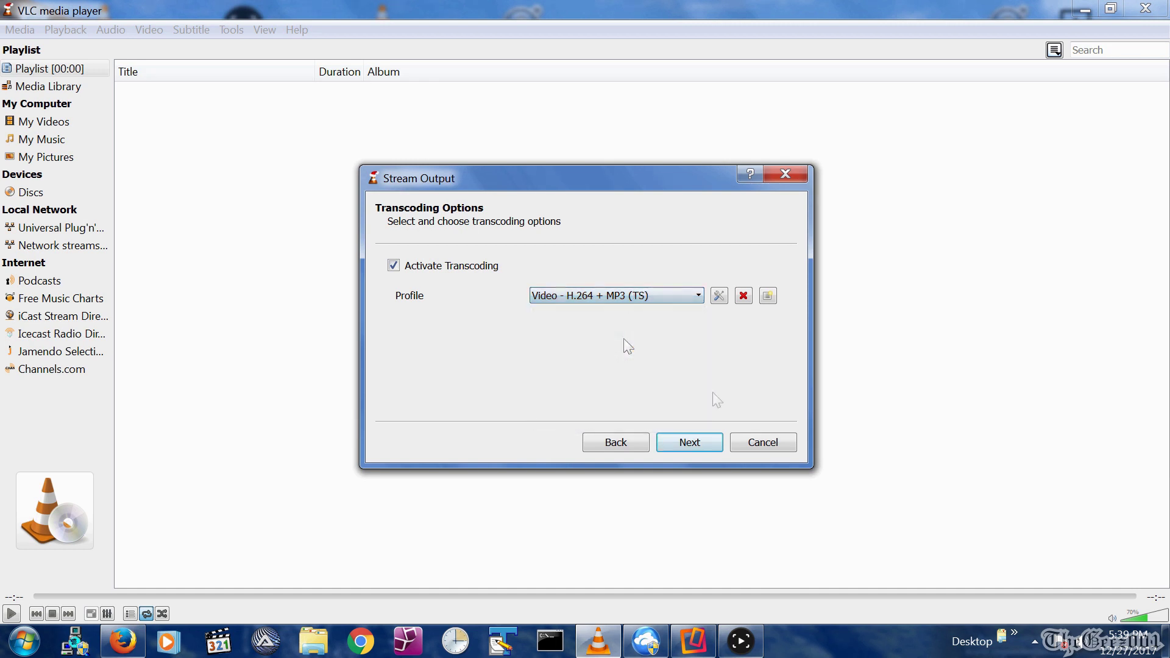
pyautogui.click(703, 445)
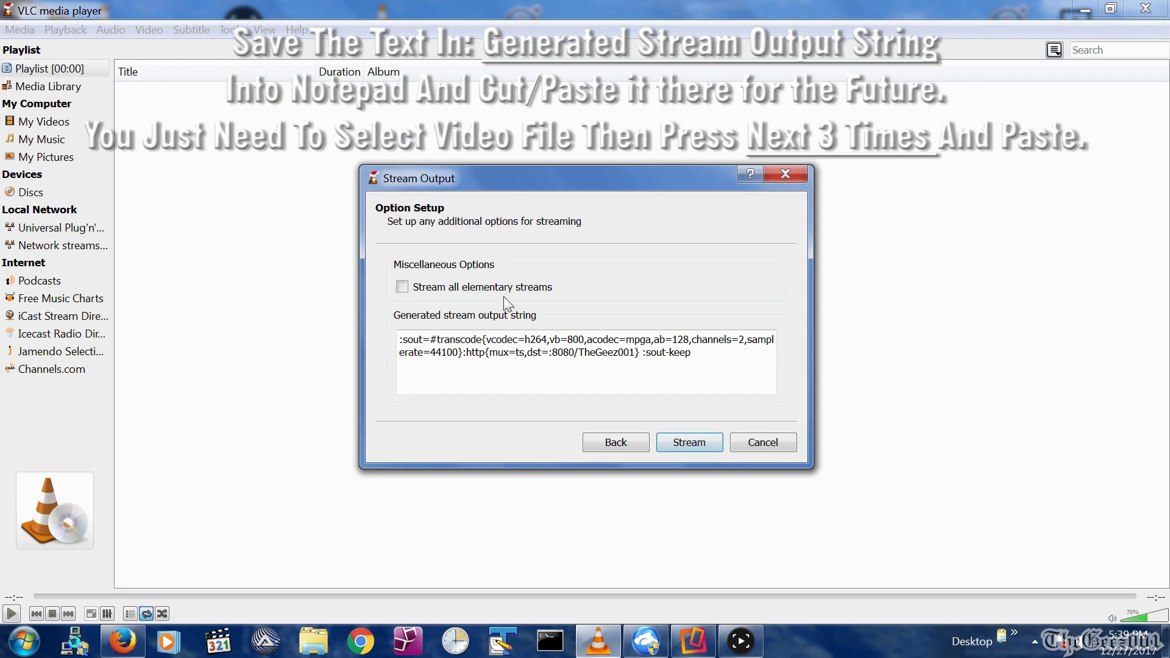
pyautogui.click(489, 288)
pyautogui.click(689, 442)
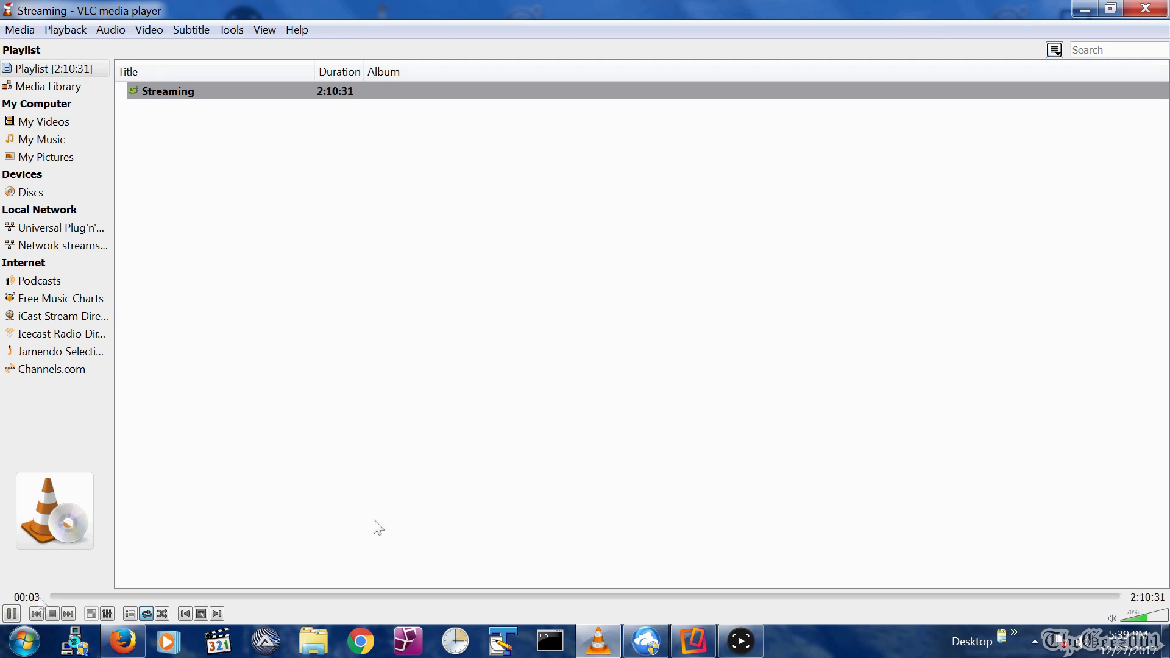
pyautogui.rightClick(598, 641)
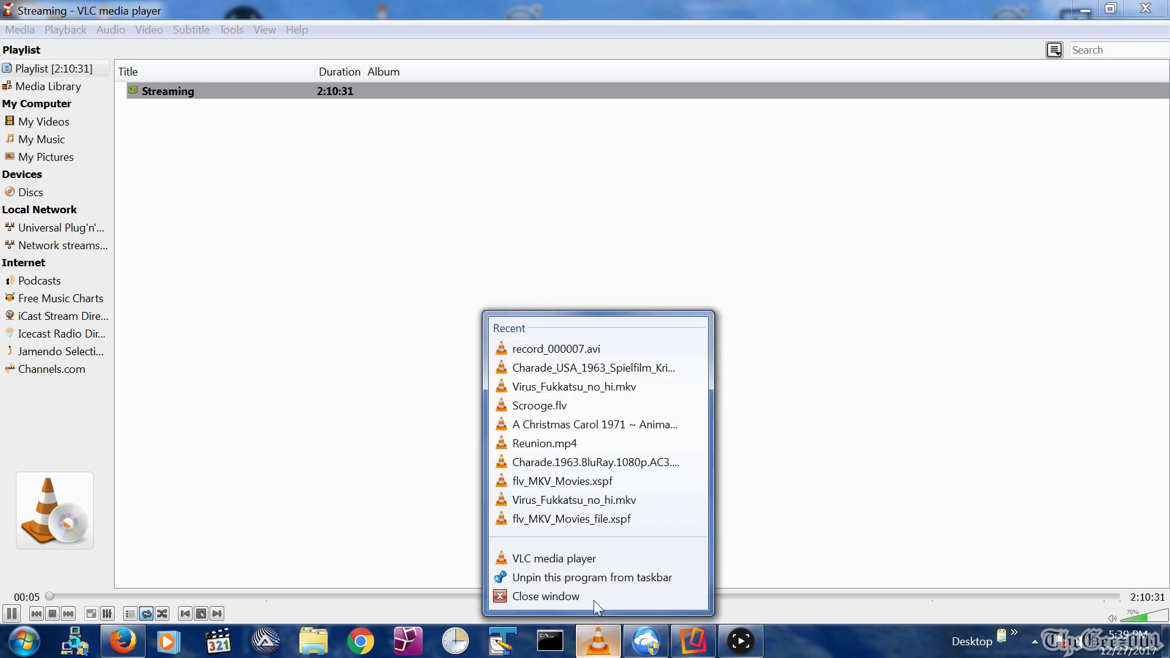
pyautogui.click(574, 558)
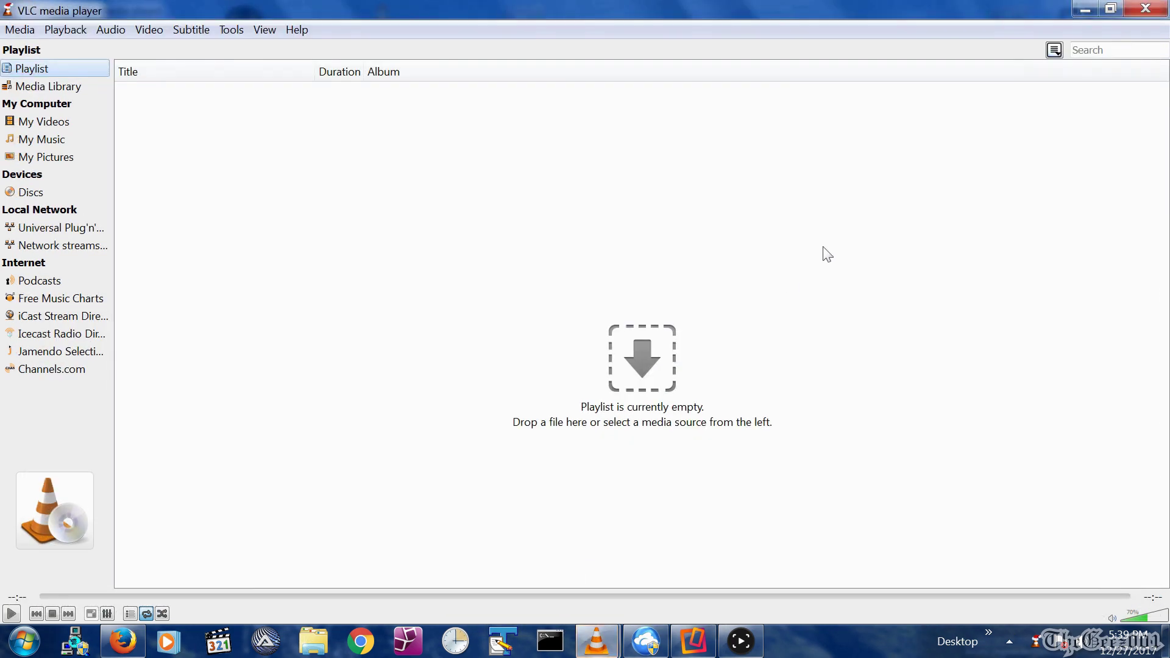
pyautogui.click(1110, 9)
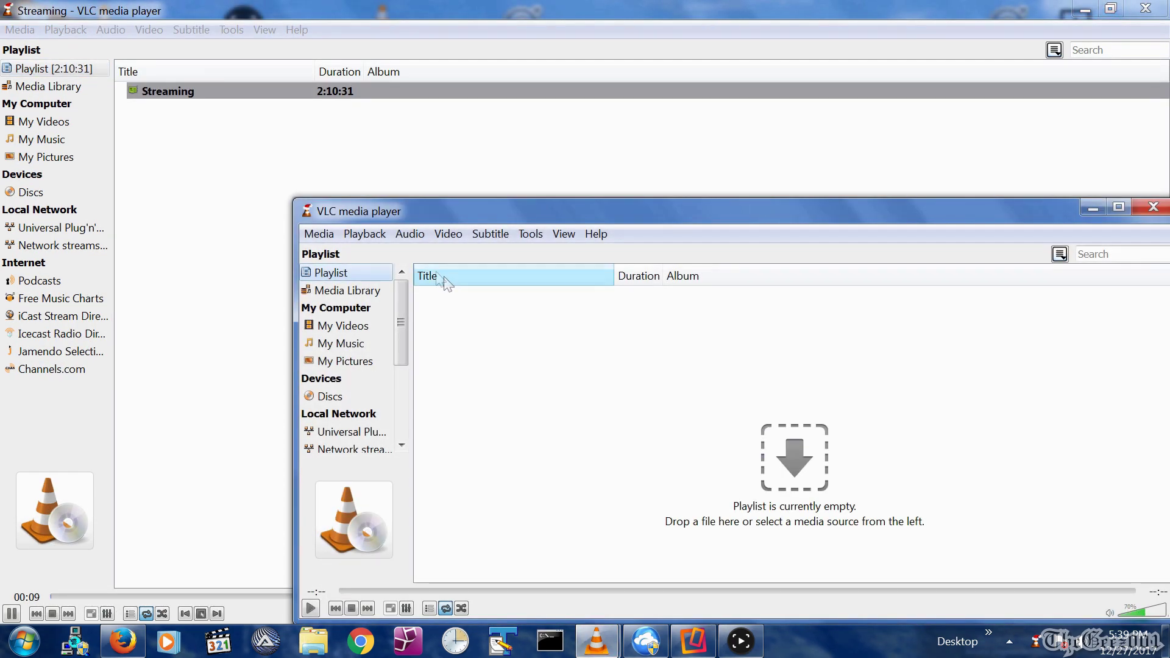
pyautogui.hotkey('ctrl', 'n')
pyautogui.write('http://@1')
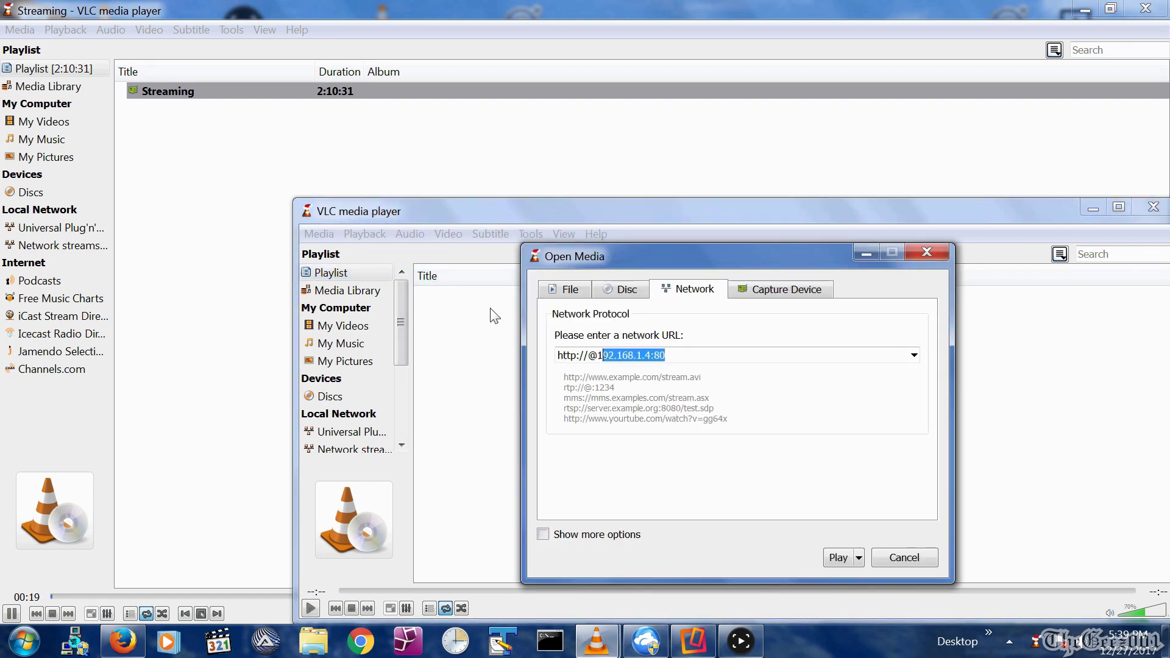
pyautogui.write('92.168.1.25:8080/TheGeez001')
pyautogui.click(839, 556)
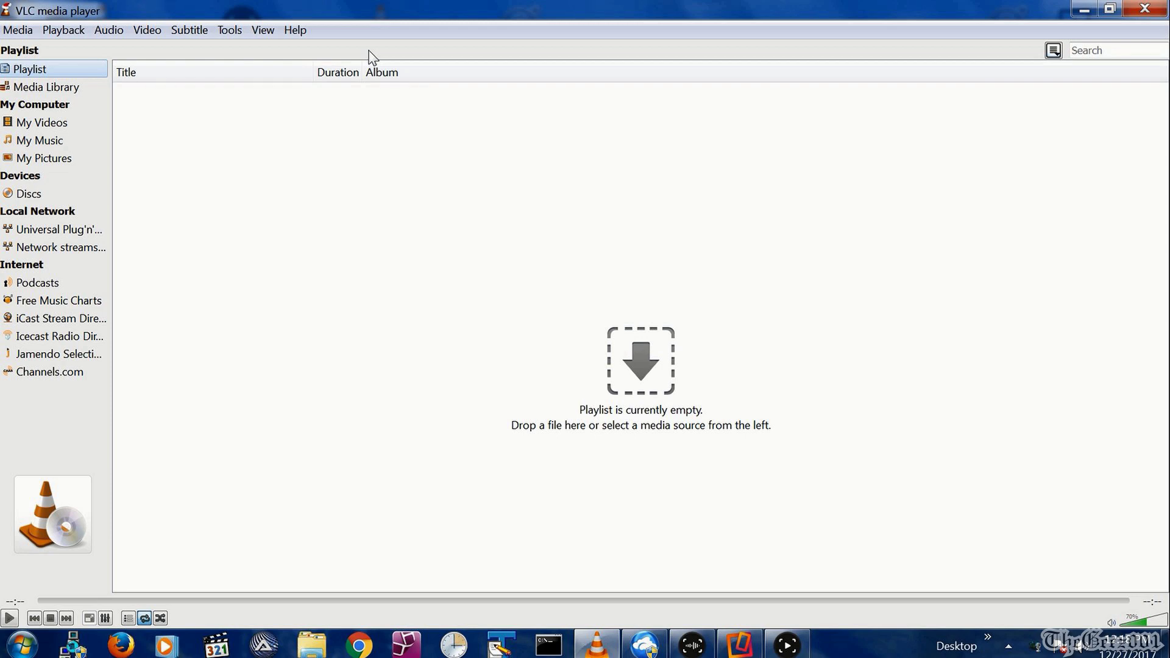
# Step: Add Virus_Fukkatsu_no_hi.mkv as the stream source and launch the stream wizard
pyautogui.click(31, 32)
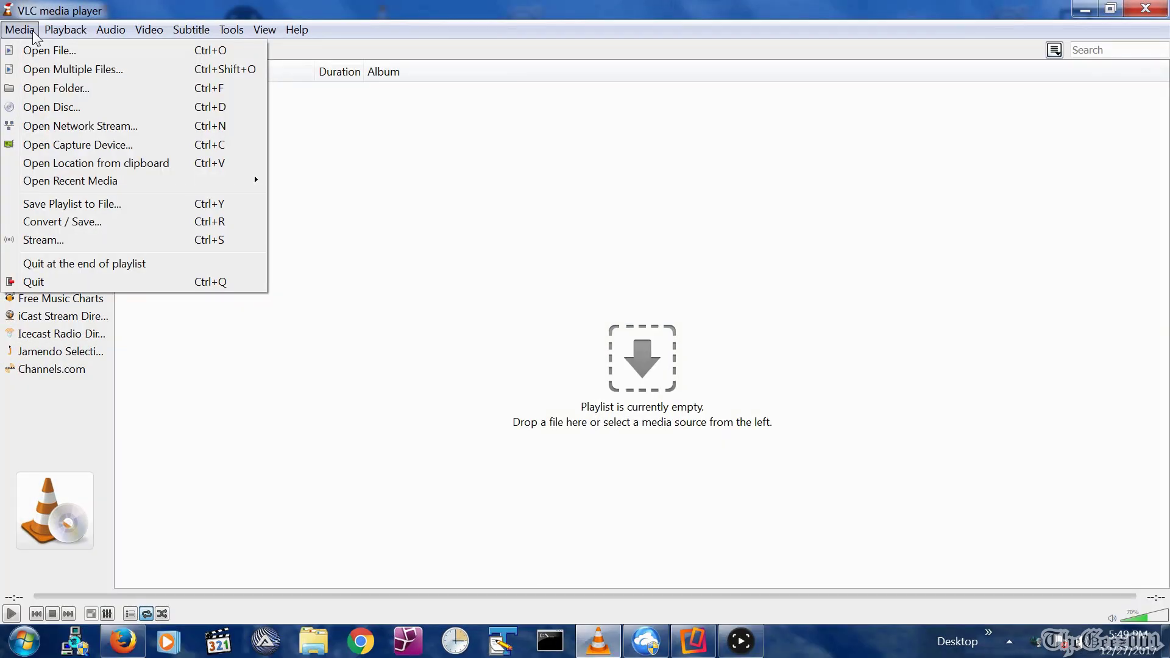
pyautogui.click(42, 240)
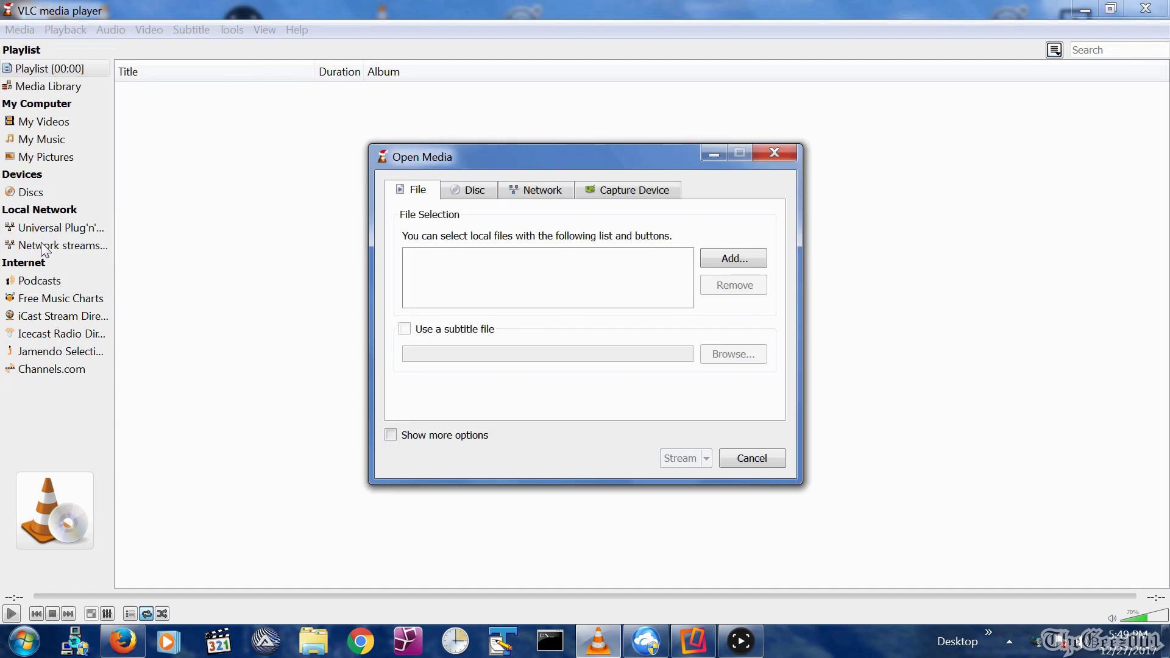
pyautogui.click(727, 259)
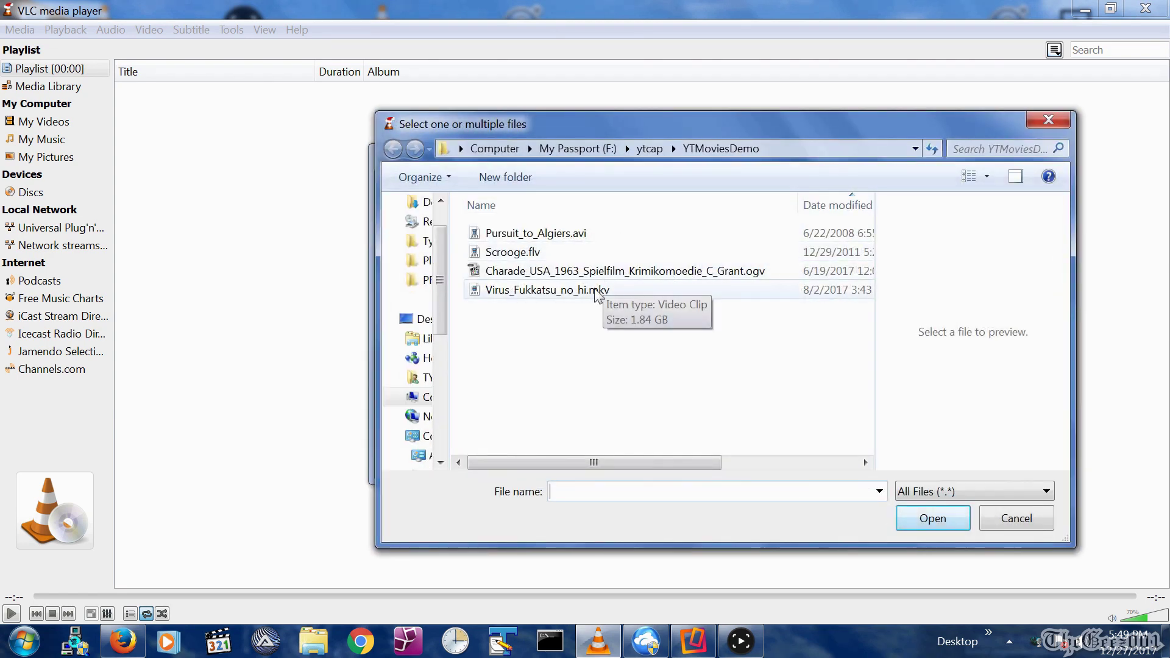
pyautogui.click(595, 291)
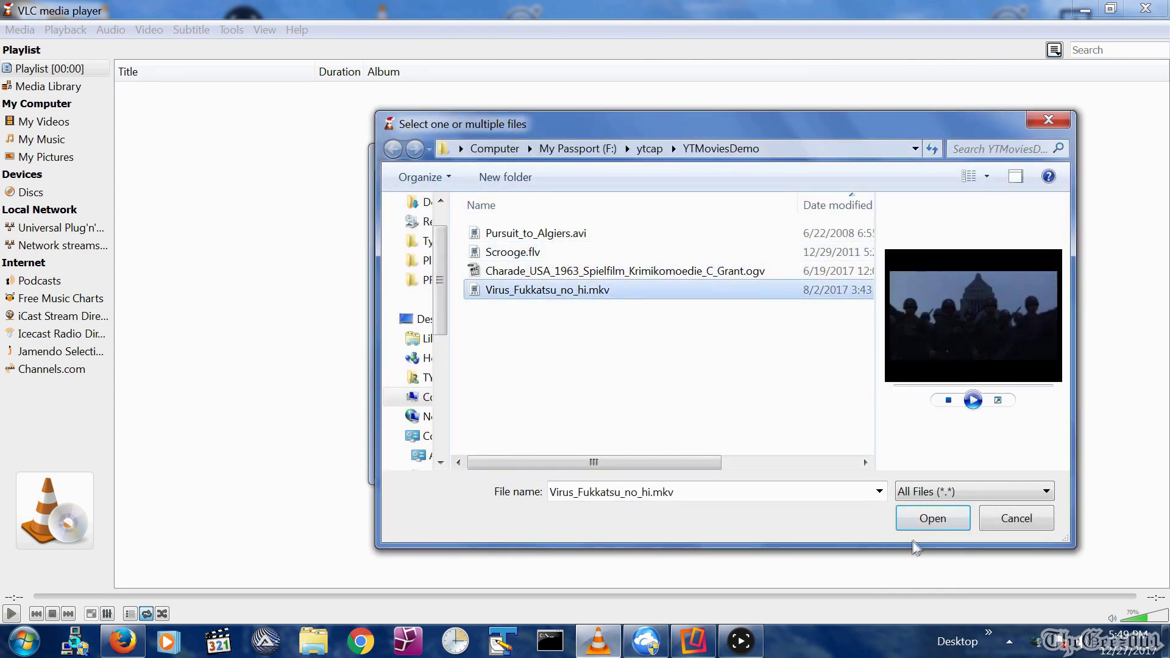
pyautogui.click(914, 519)
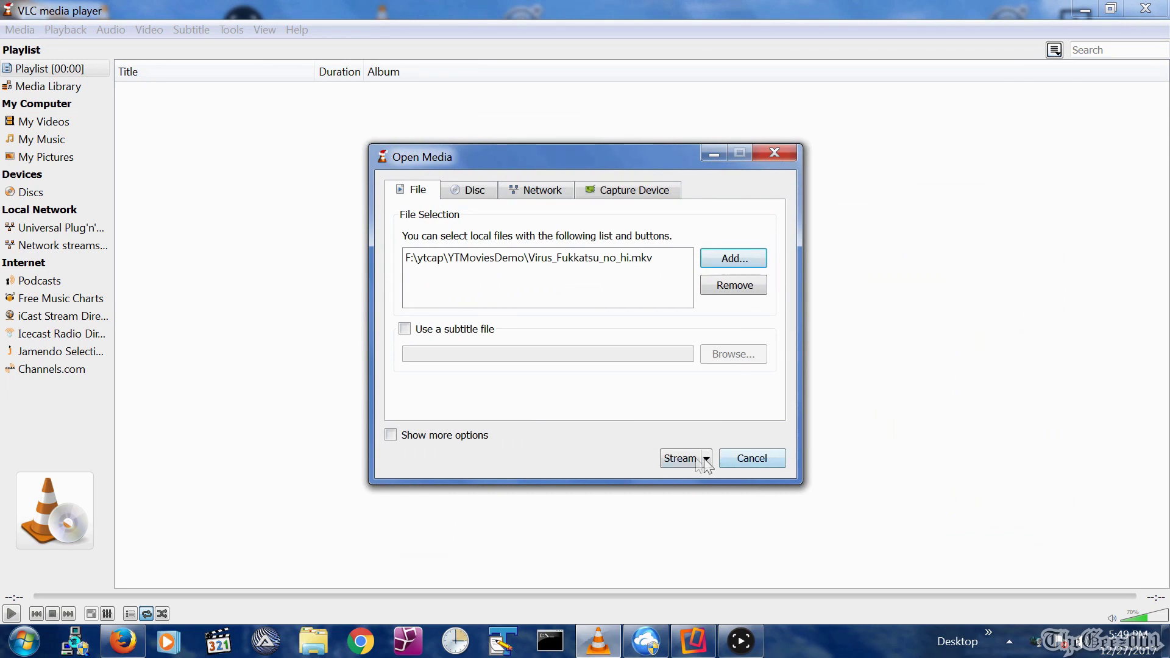
pyautogui.click(681, 457)
# Step: Add an HTTP destination with port 8080 and path /TheGeez001 for the Virus movie
pyautogui.click(690, 445)
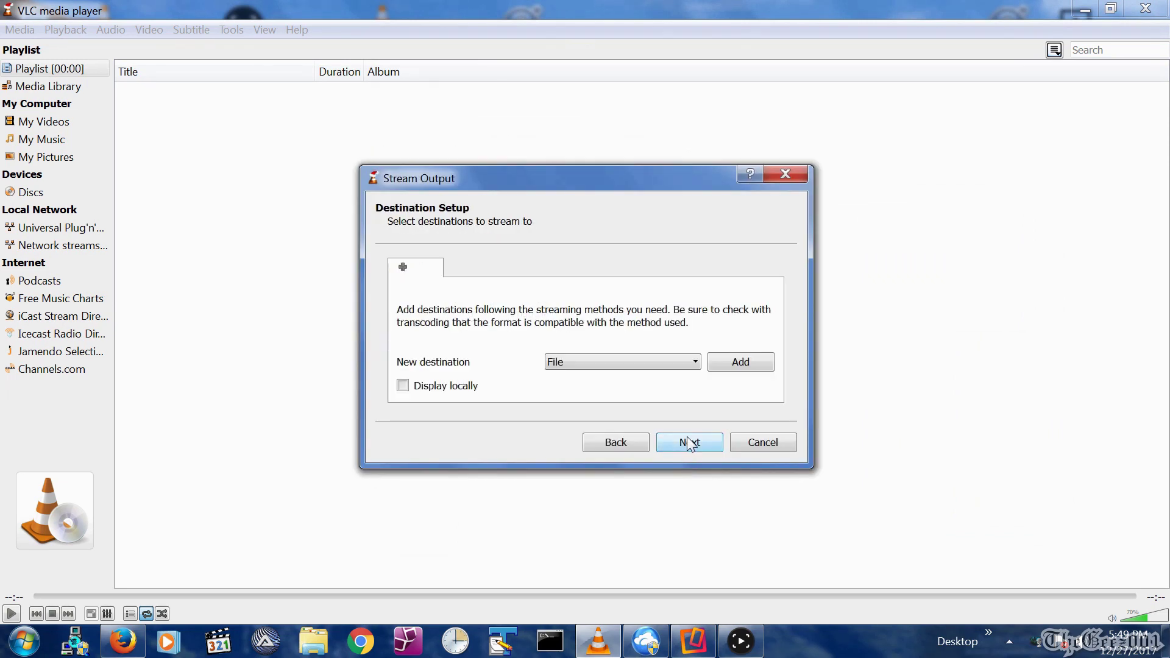
pyautogui.click(572, 370)
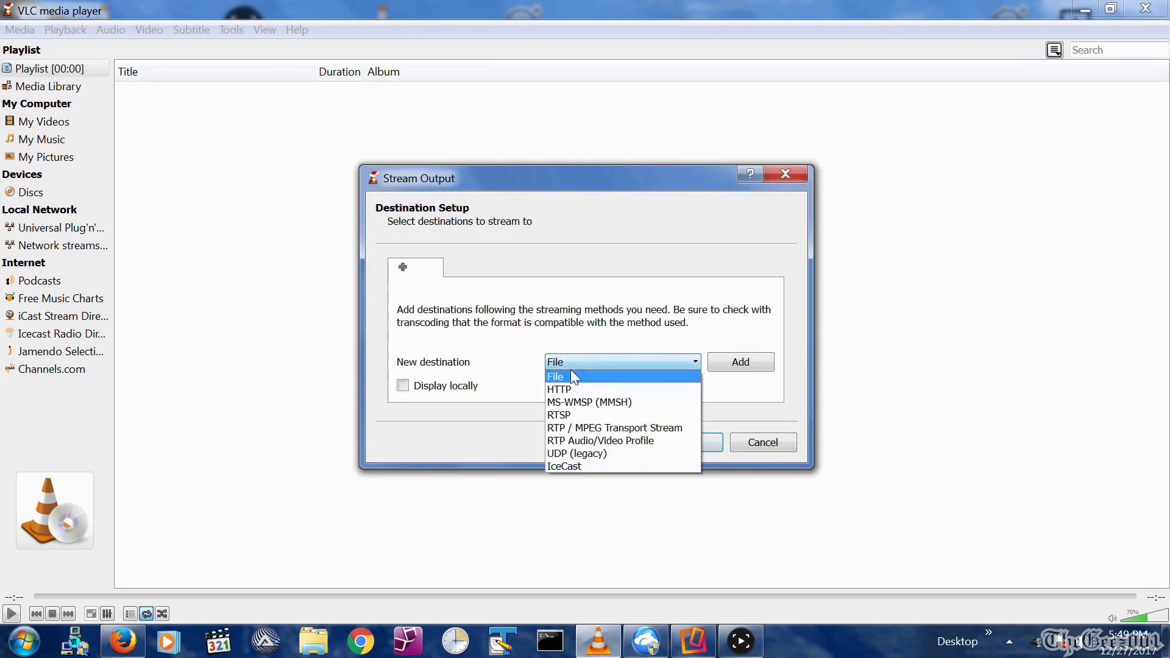
pyautogui.click(574, 388)
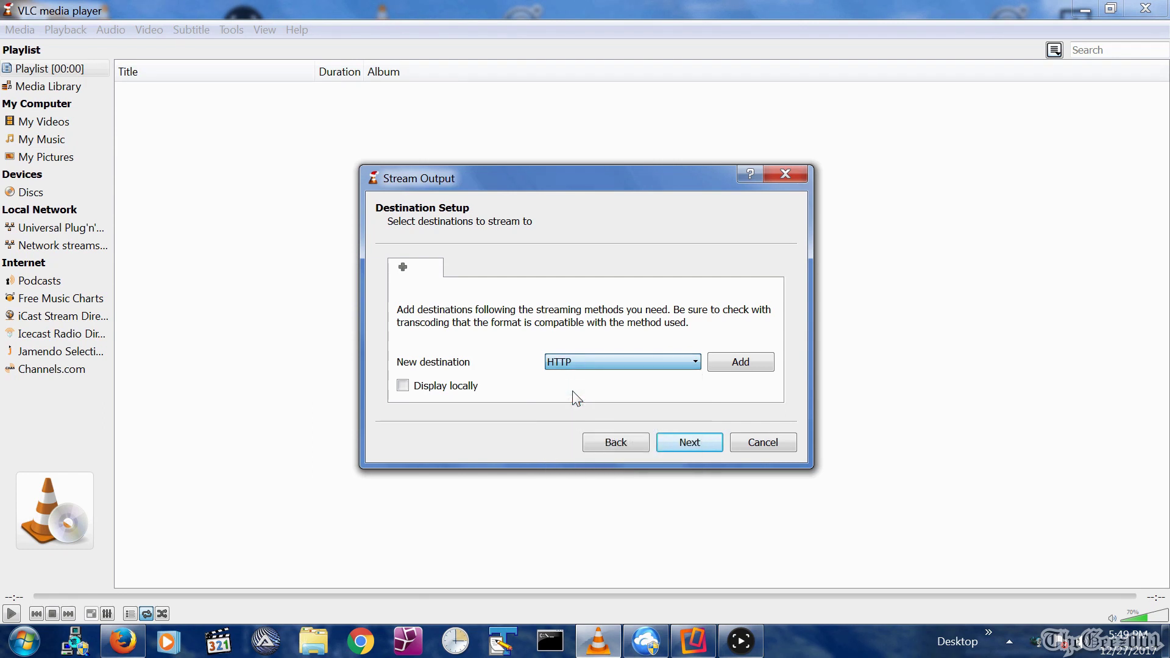
pyautogui.click(743, 363)
pyautogui.write('/T')
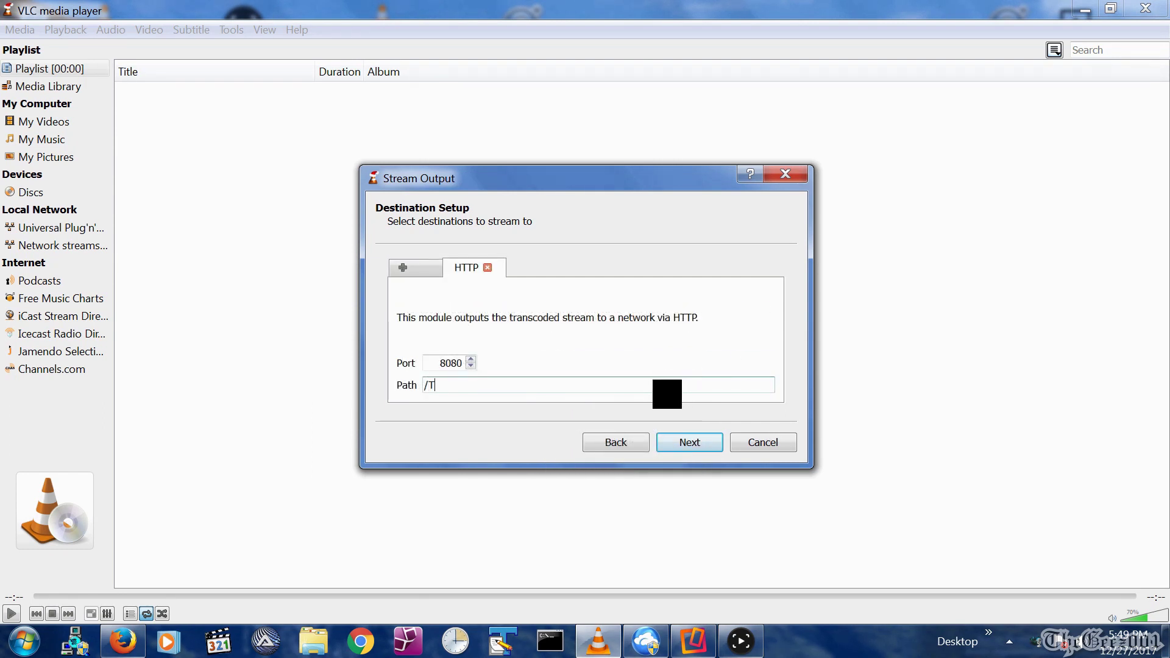
pyautogui.write('heGeez001')
pyautogui.click(678, 440)
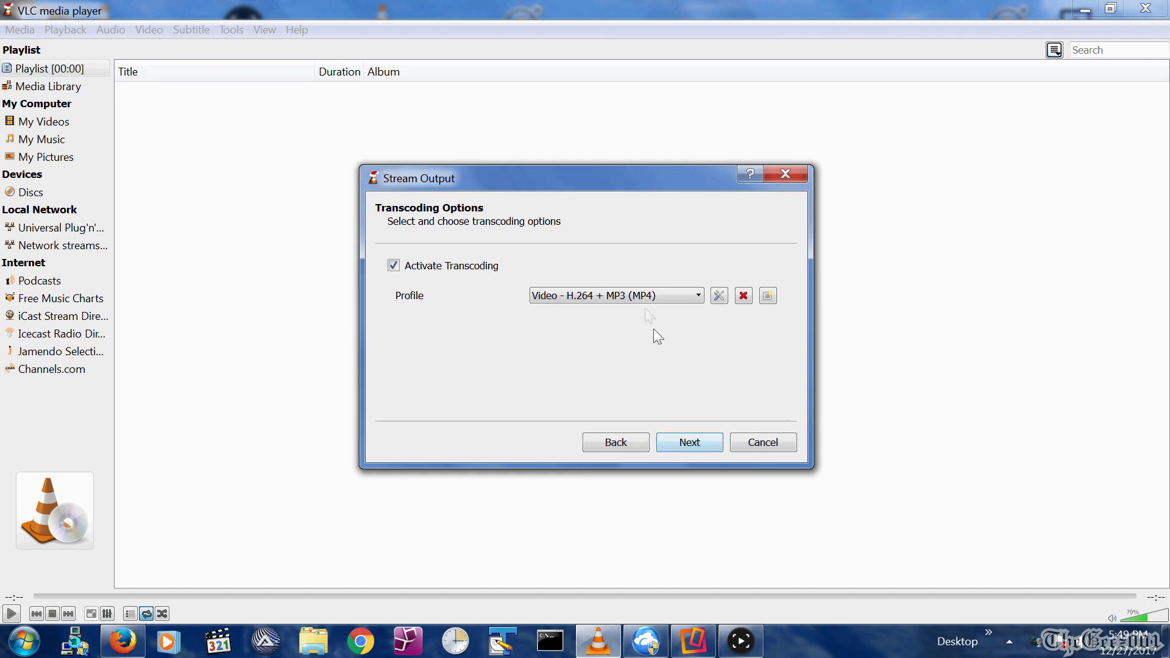
# Step: Create a new transcoding profile from the Stream Output transcoding page
pyautogui.click(766, 296)
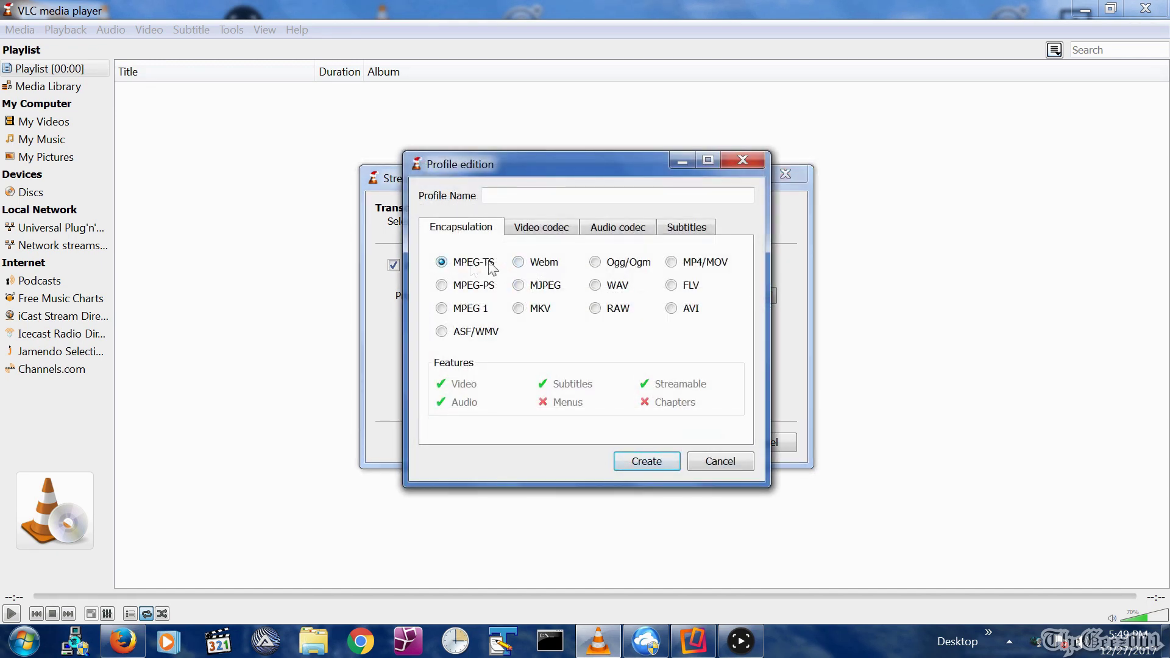
# Step: Enable video encoding in the profile using the H-264 codec
pyautogui.click(529, 232)
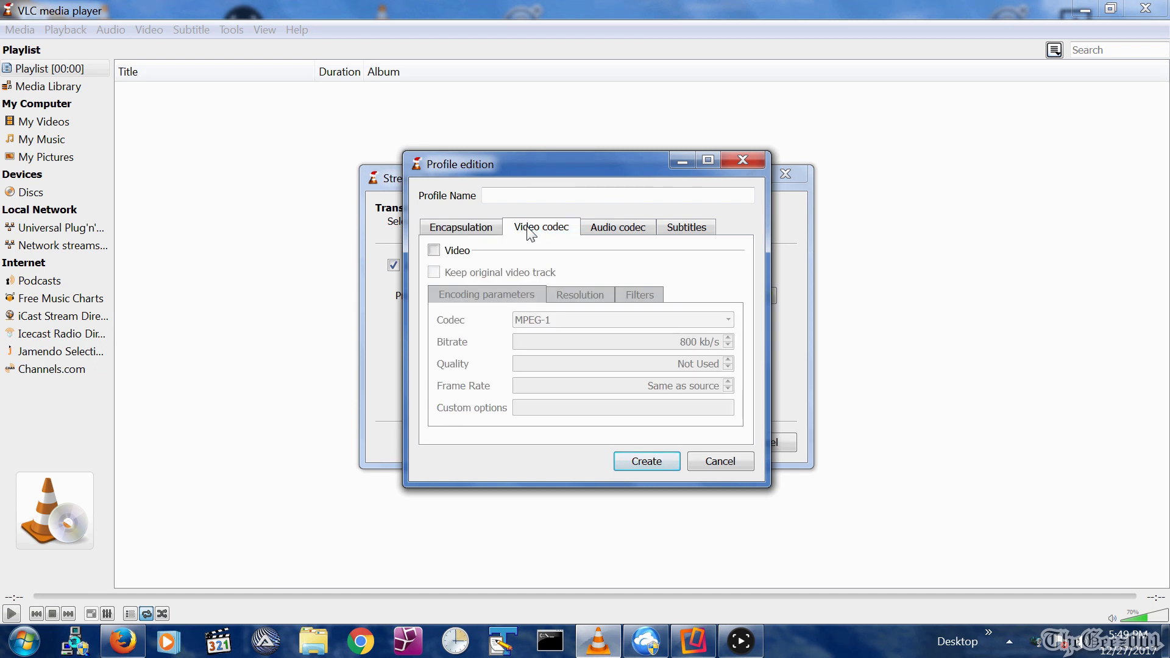
pyautogui.click(434, 250)
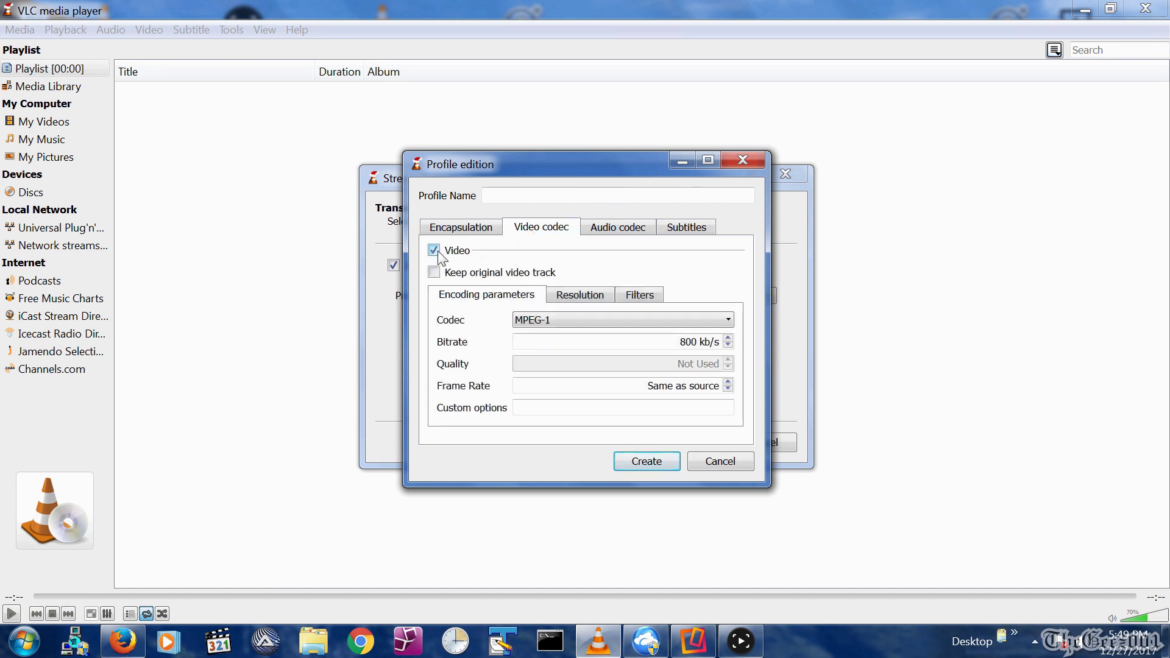
pyautogui.click(567, 322)
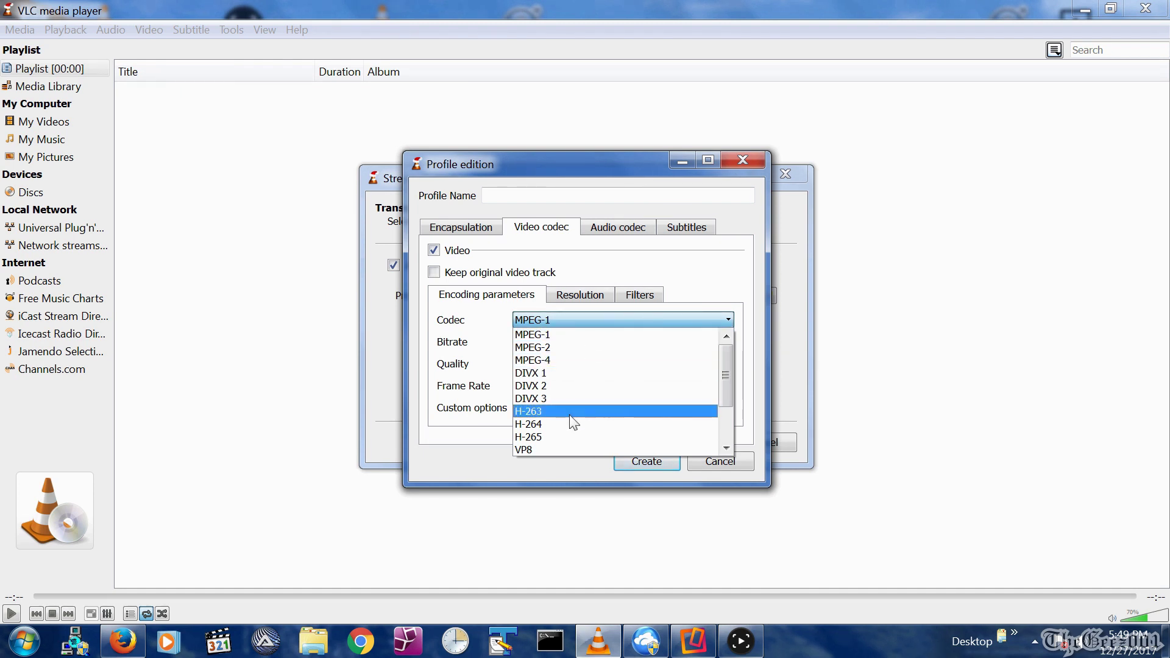
pyautogui.click(570, 424)
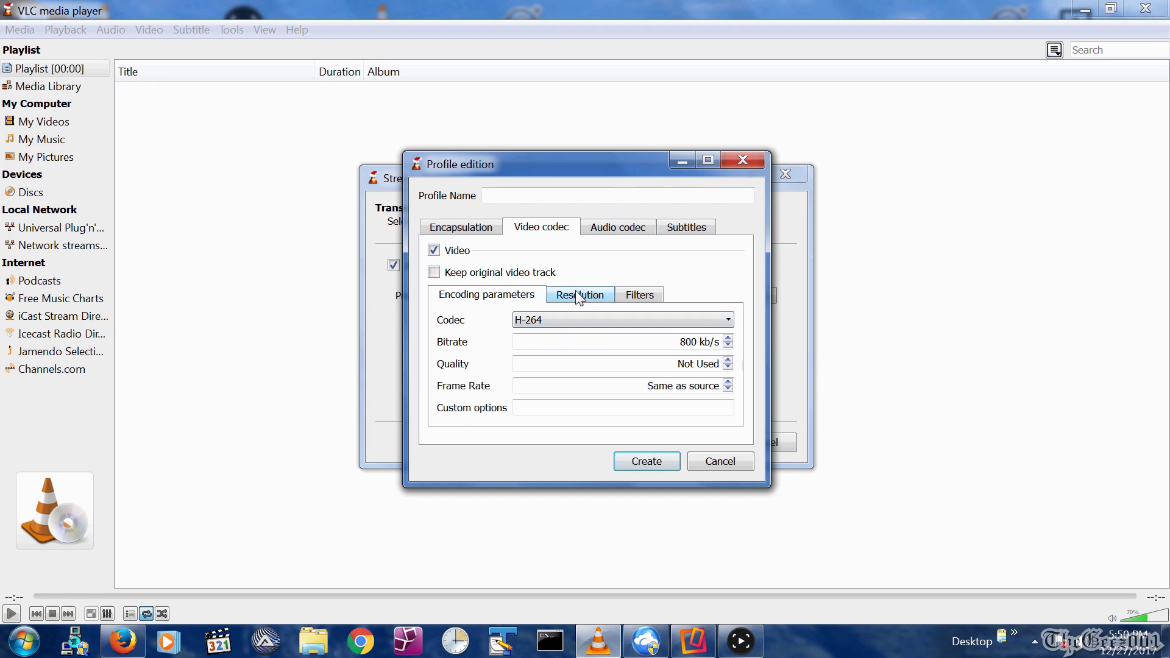
# Step: Scale the profile's video resolution down to 0.25
pyautogui.click(577, 299)
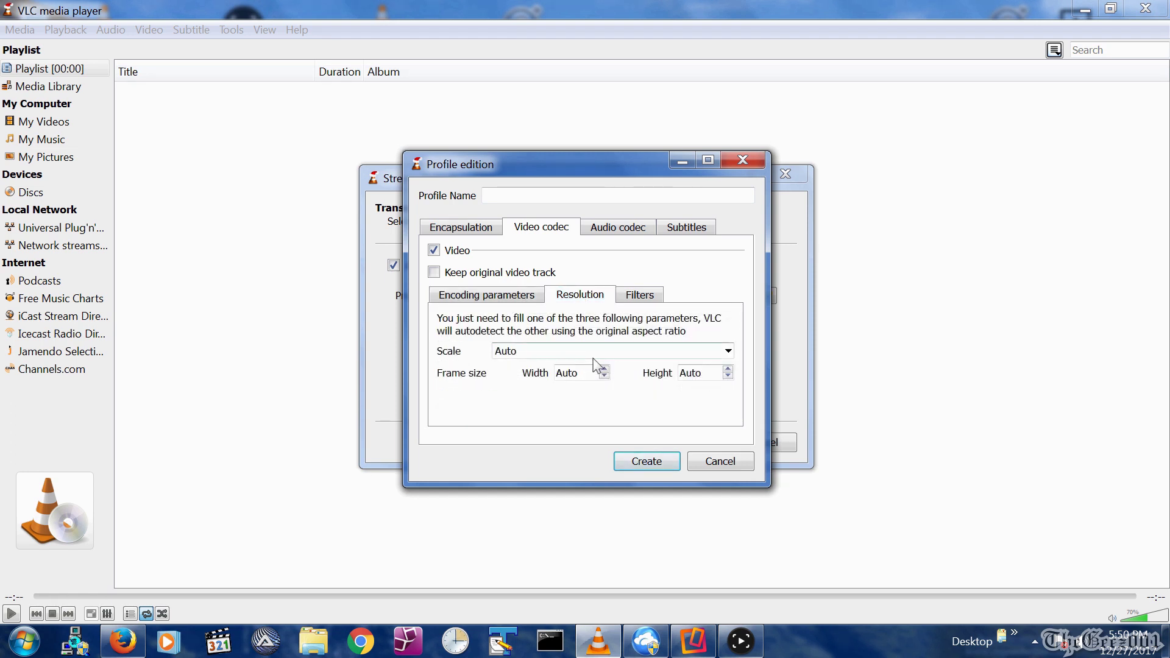
pyautogui.click(728, 352)
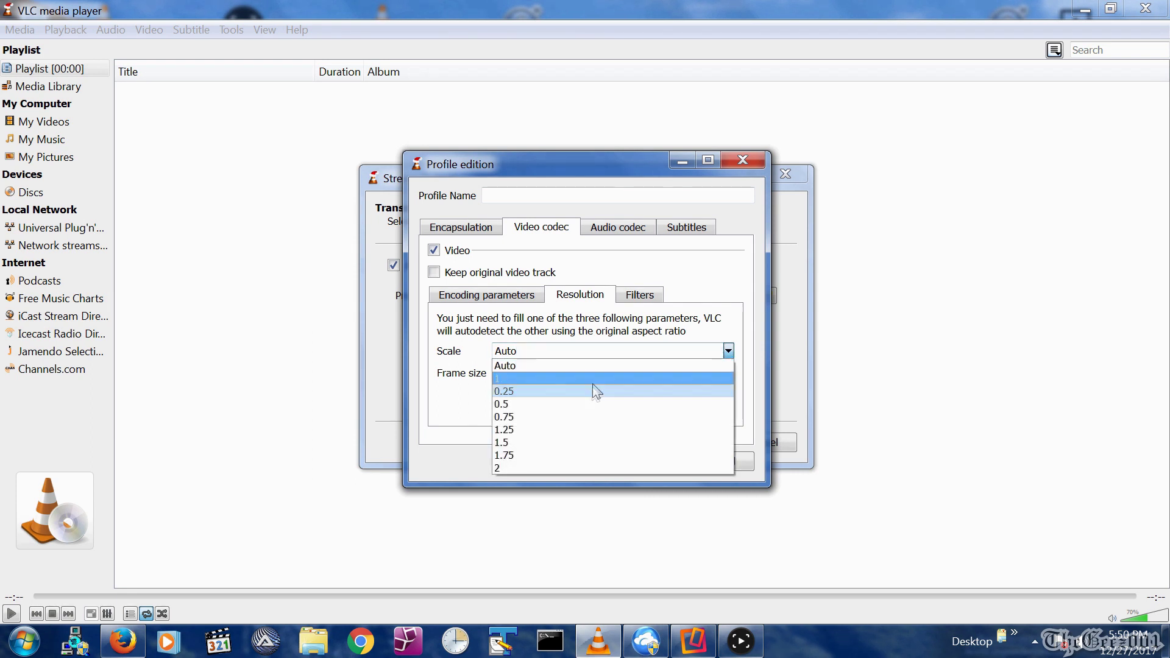
pyautogui.click(593, 391)
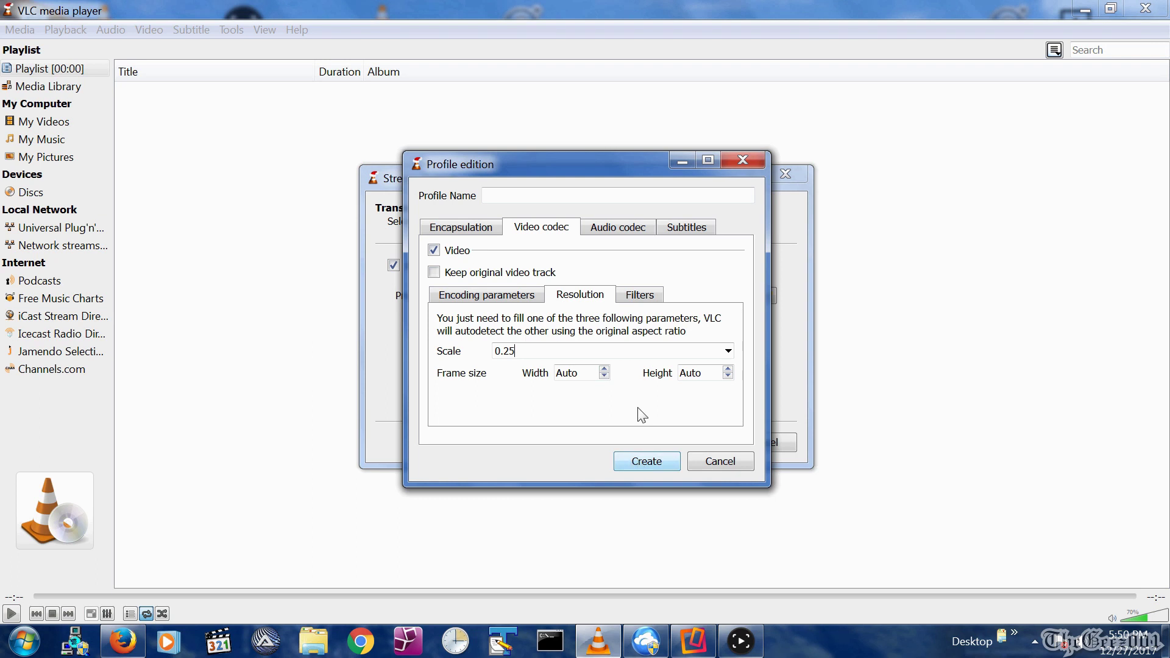
pyautogui.click(604, 228)
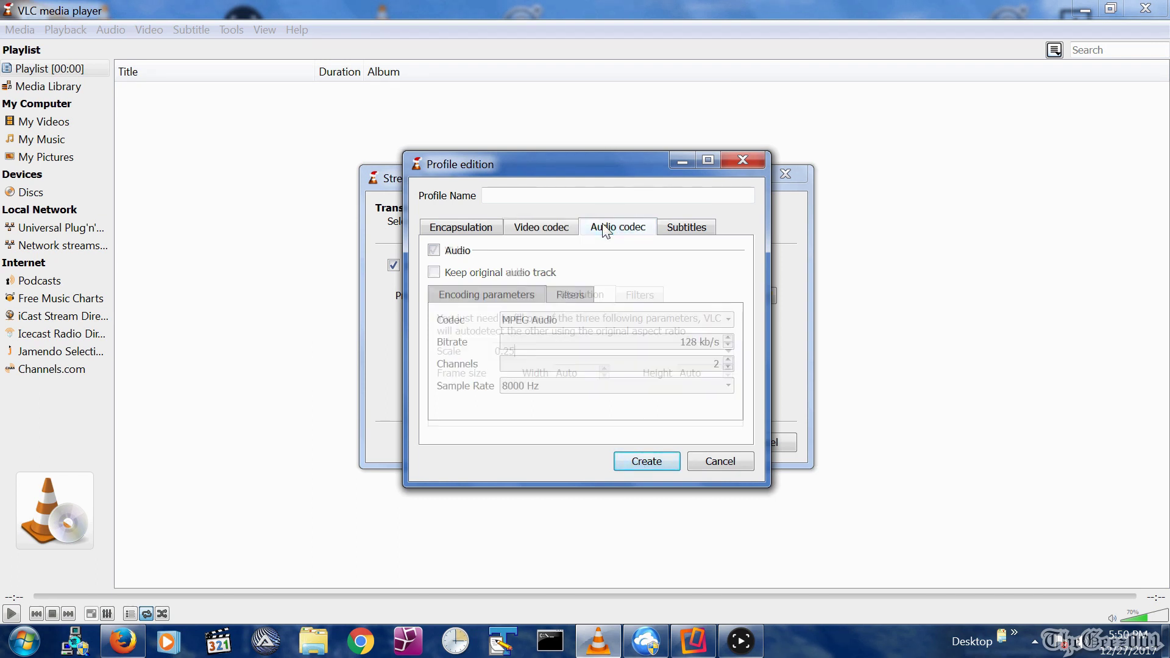
# Step: Enable MP3 audio at 44100 Hz, name the profile 'YT Test SD 800 .25', and create it
pyautogui.click(435, 250)
pyautogui.click(507, 328)
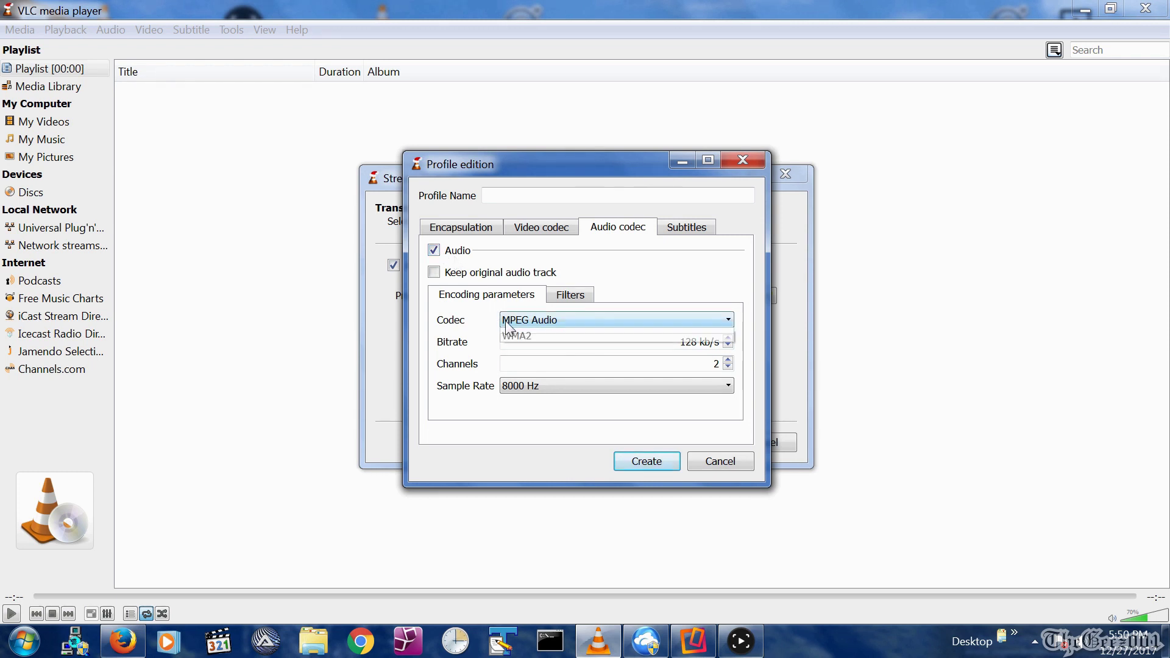
pyautogui.click(512, 342)
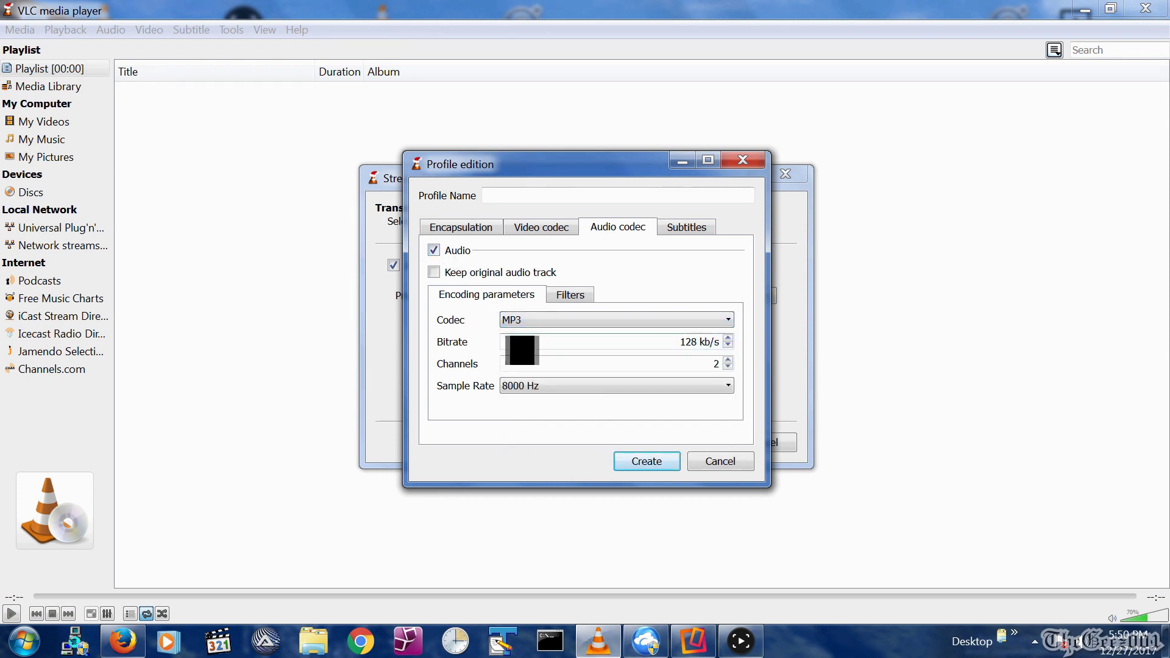
pyautogui.click(576, 387)
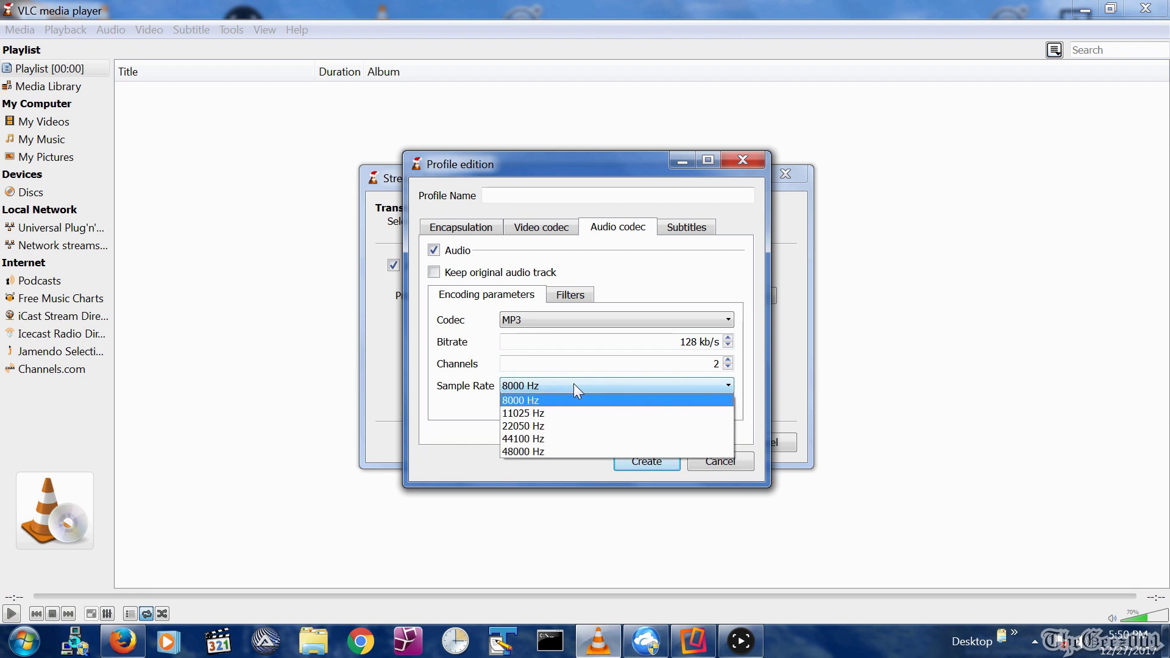
pyautogui.click(559, 440)
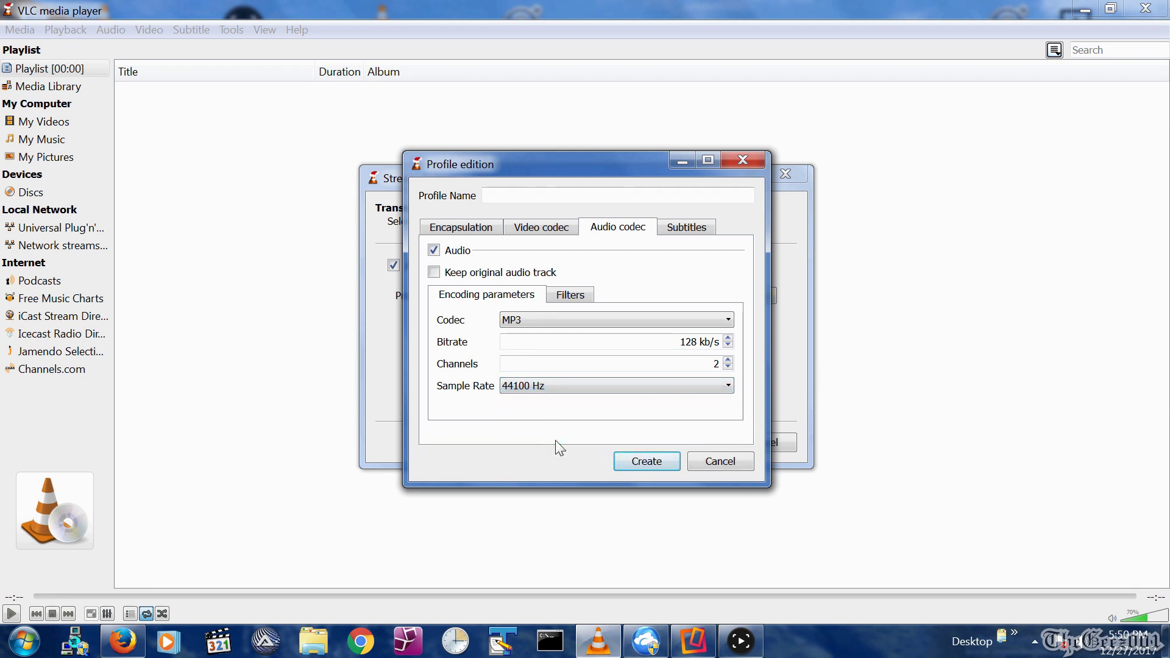
pyautogui.click(600, 194)
pyautogui.write('YT')
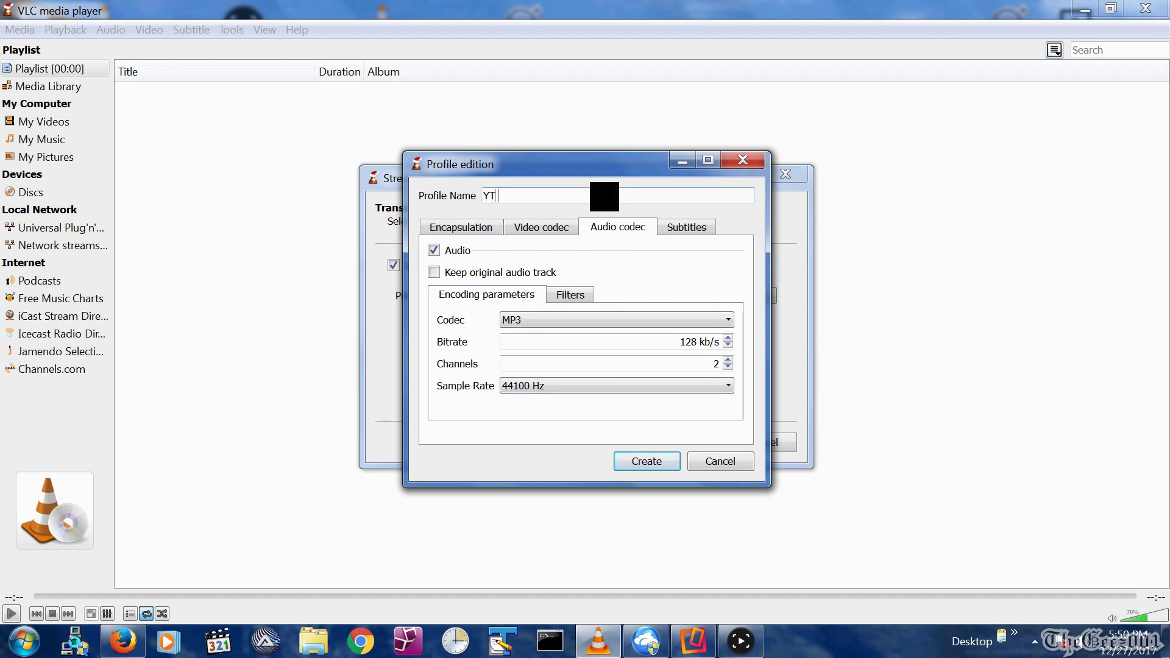
pyautogui.write('Test')
pyautogui.write(' SD')
pyautogui.write(' 8')
pyautogui.write('00 .')
pyautogui.write('25')
pyautogui.click(628, 462)
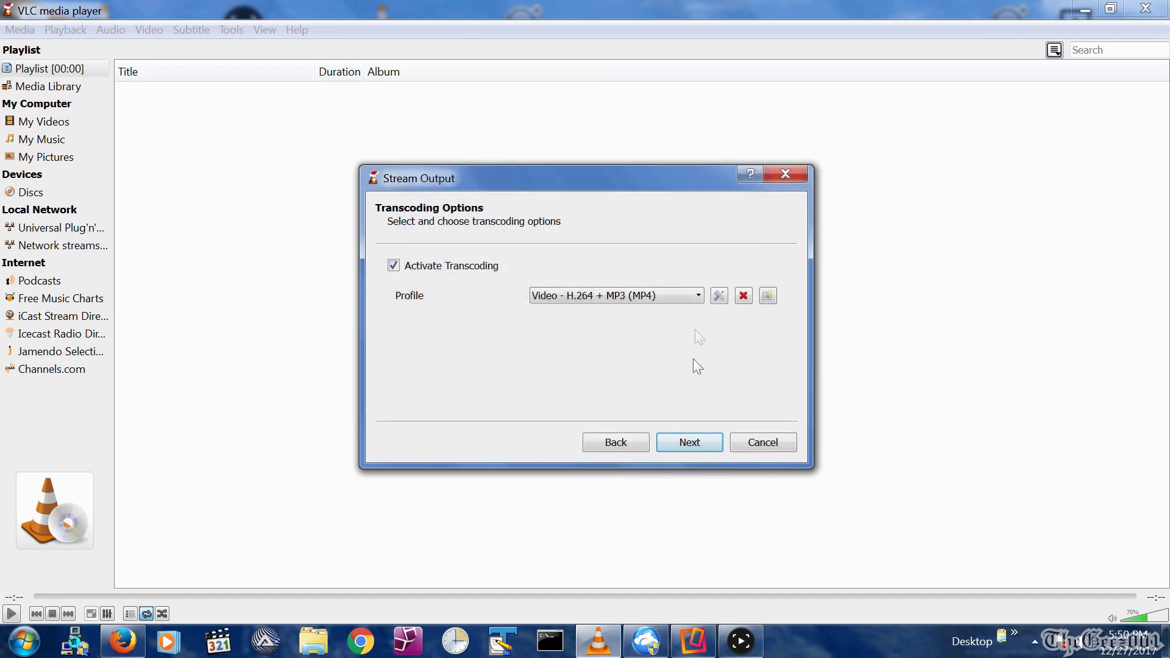
# Step: Start streaming with the 'YT Test SD 800 .25' profile, including all elementary streams
pyautogui.click(683, 297)
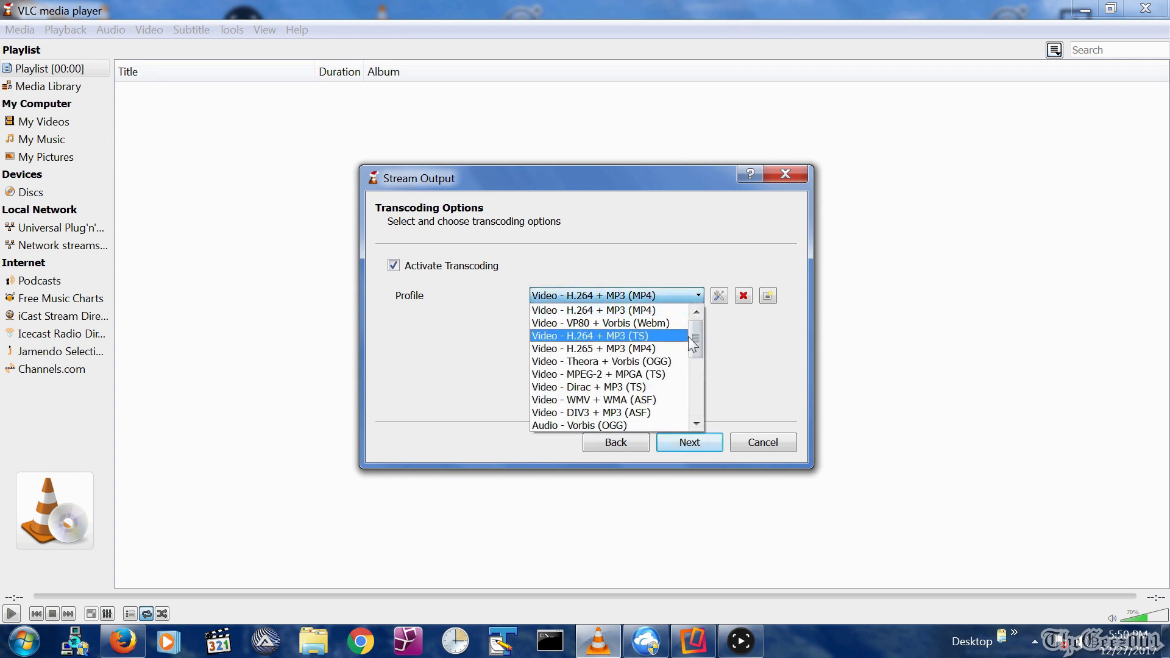
pyautogui.moveTo(693, 337); pyautogui.dragTo(706, 418)
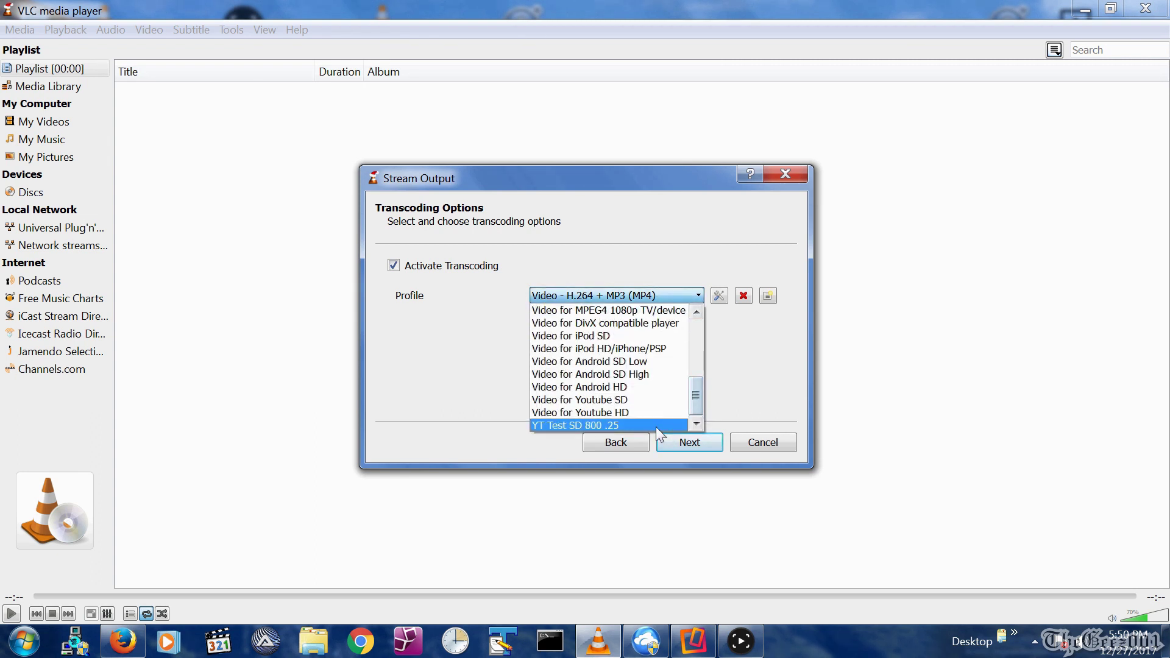
pyautogui.click(656, 427)
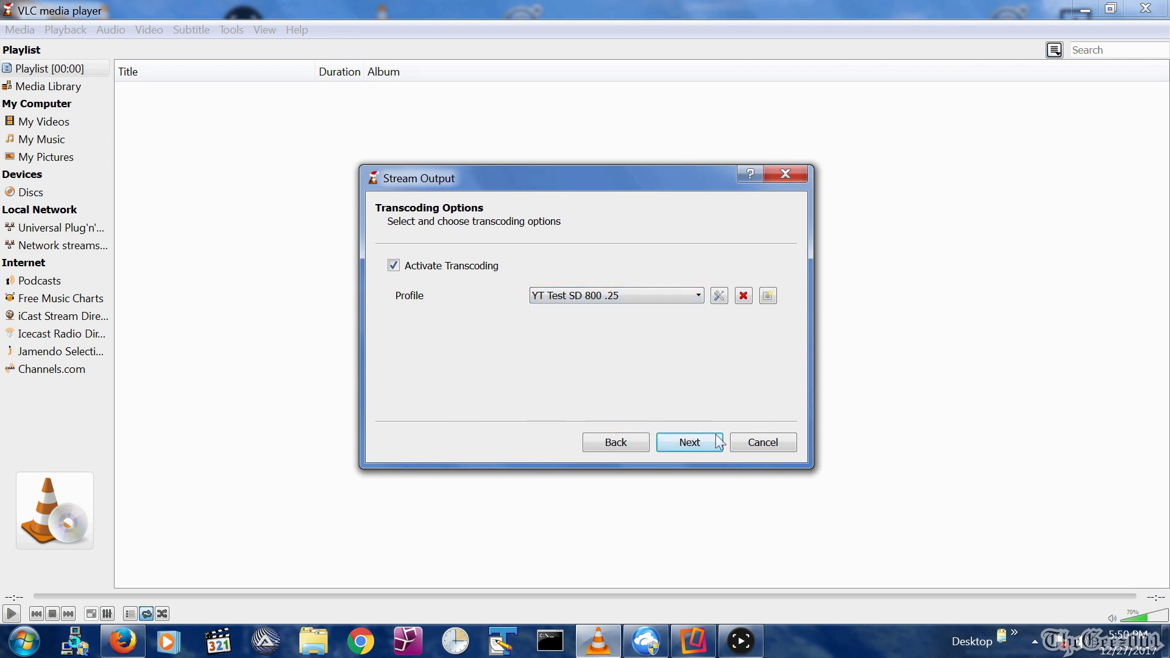
pyautogui.click(690, 442)
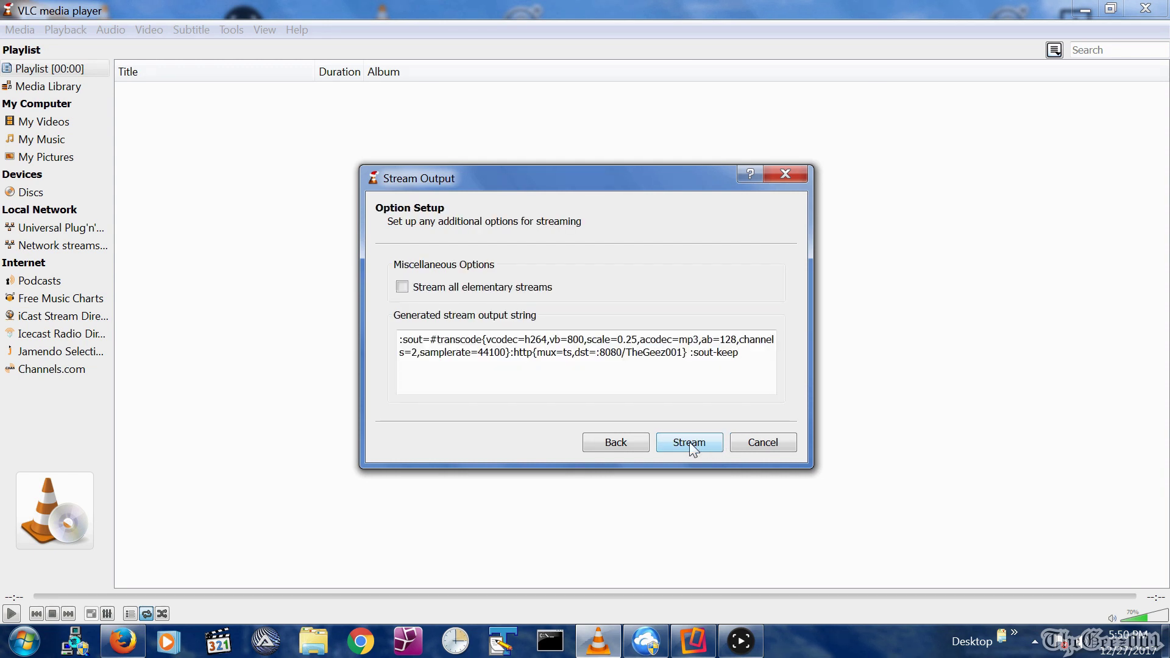
pyautogui.click(515, 288)
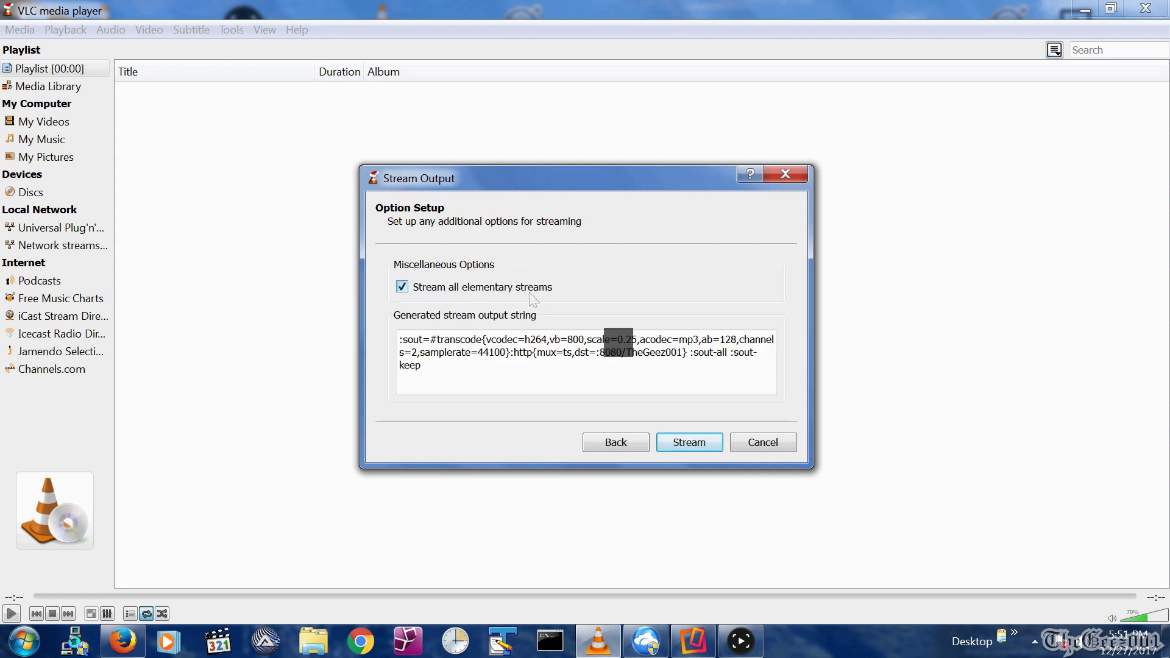
pyautogui.click(696, 444)
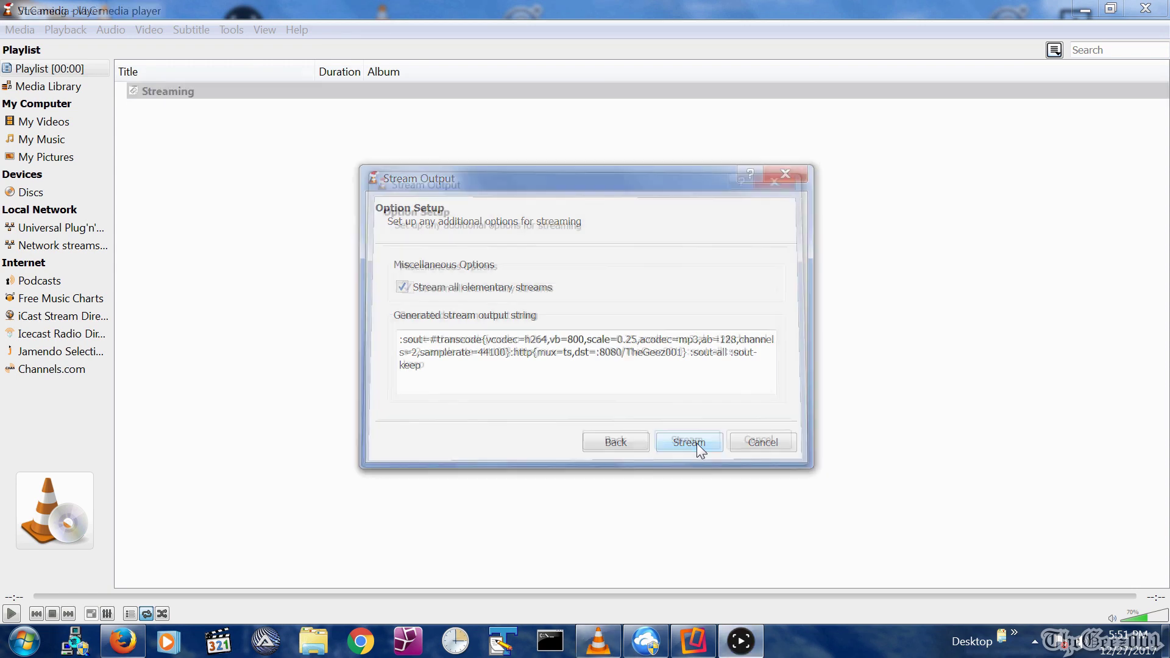